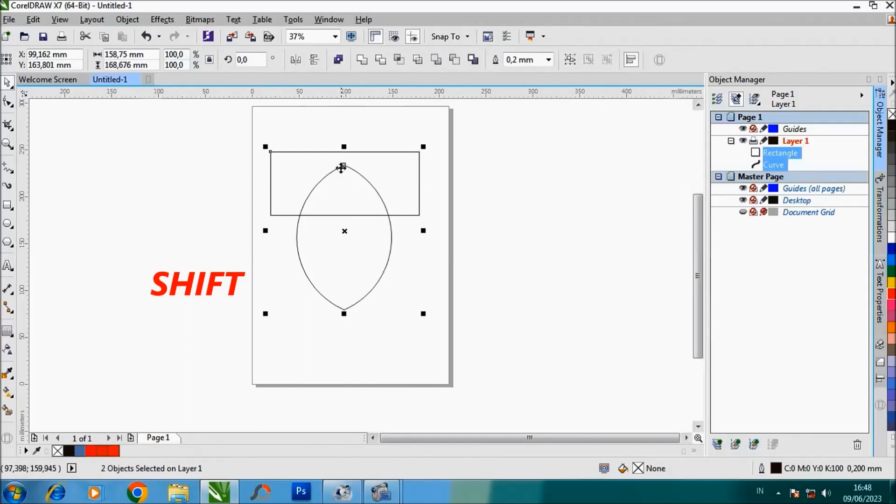
# - Trim the upper part of the leaf-shaped curve with the rectangle and delete the rectangle
pyautogui.click(376, 60)
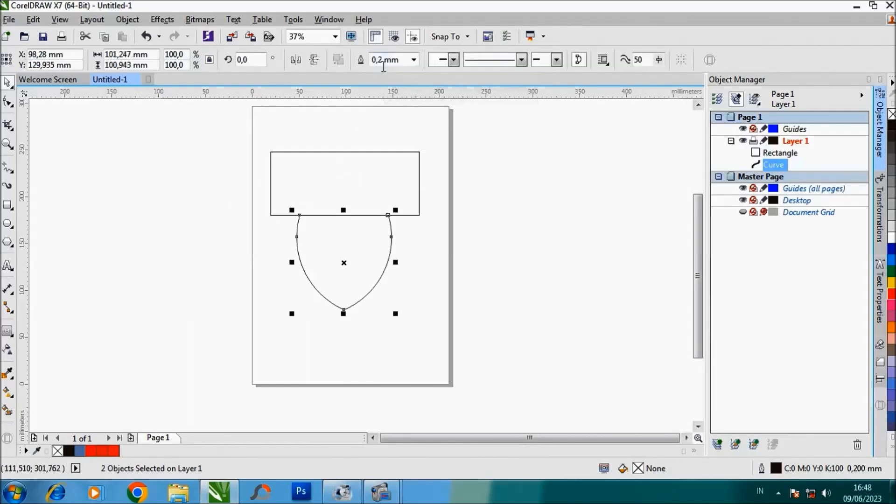
pyautogui.click(412, 183)
pyautogui.press('Delete')
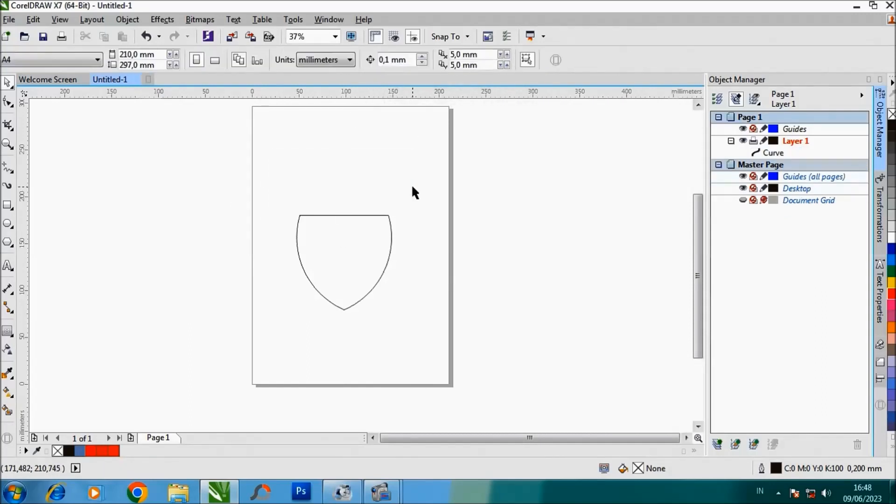
# - Draw a straight vertical guide line about 152 mm long through the shield's centre and bottom tip
pyautogui.click(9, 166)
pyautogui.moveTo(345, 185); pyautogui.dragTo(344, 327)
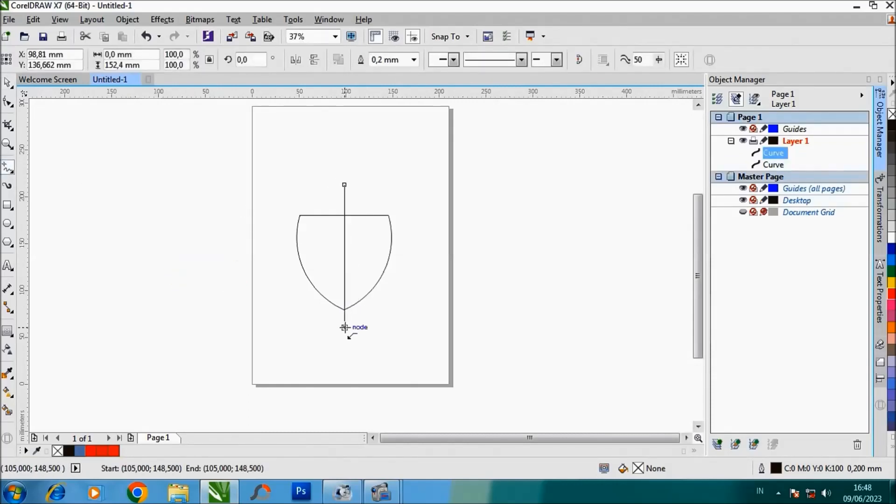
pyautogui.click(9, 83)
pyautogui.scroll(2, 385, 239)
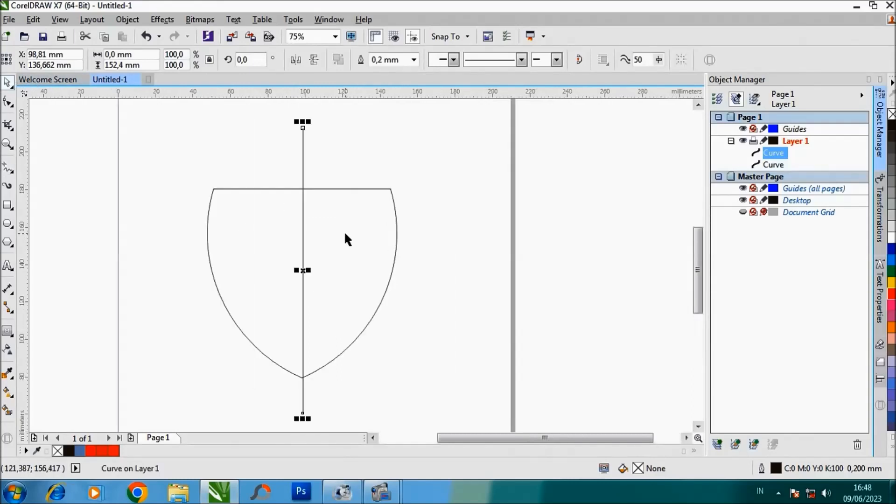
# - Select the shield outline and start editing its nodes
pyautogui.hotkey('shift', 'Tab')
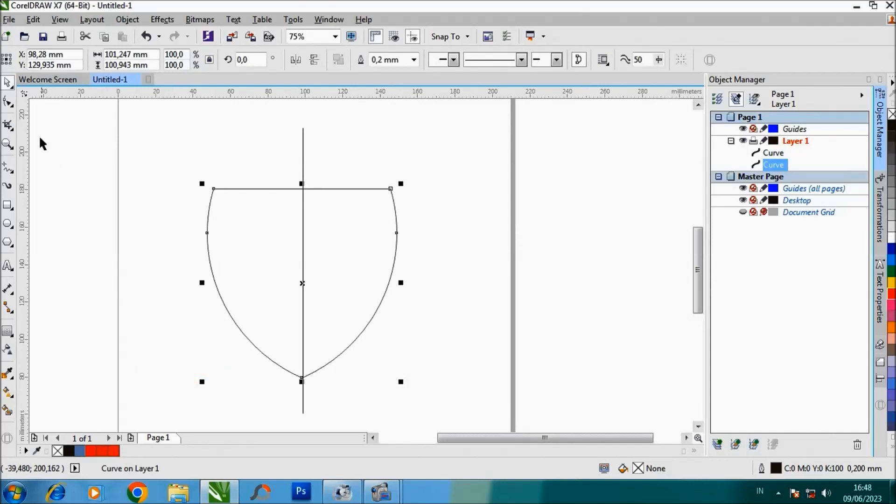
pyautogui.click(8, 102)
pyautogui.scroll(2, 291, 174)
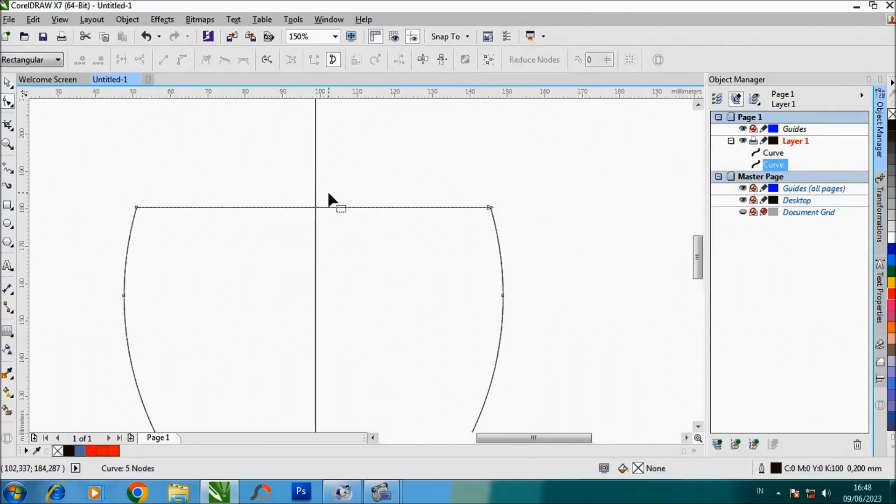
pyautogui.click(318, 210)
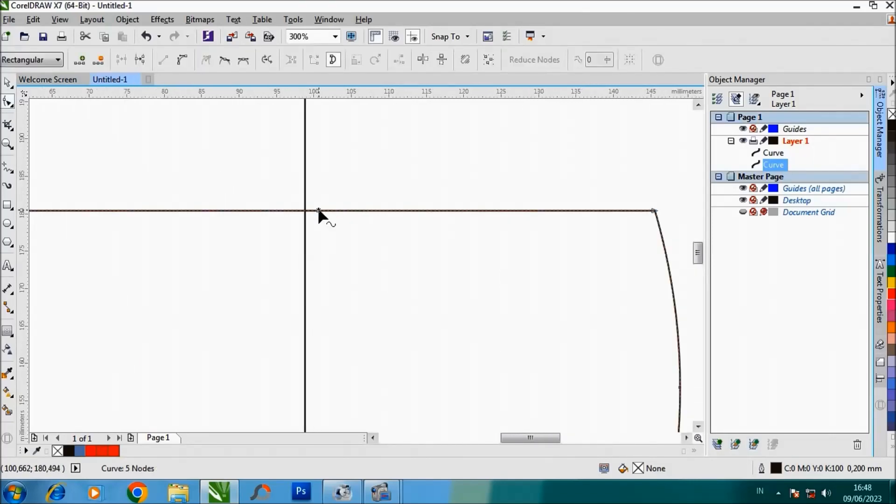
pyautogui.rightClick(318, 210)
pyautogui.click(357, 267)
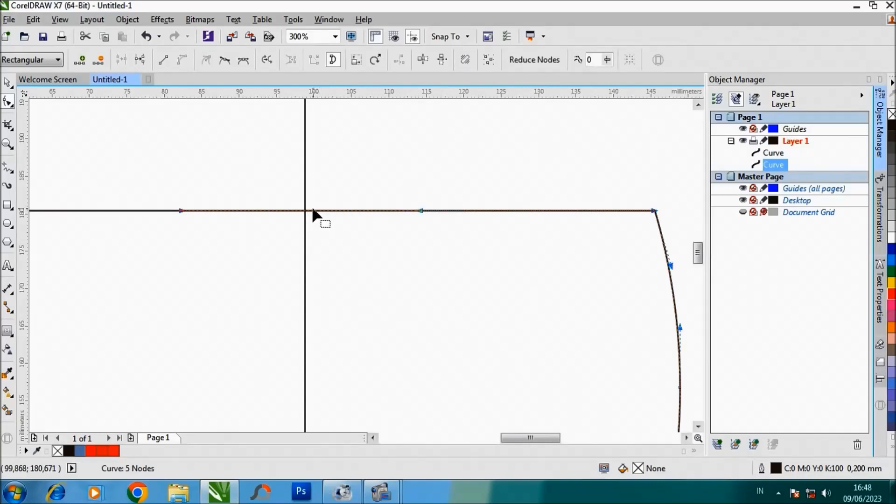
pyautogui.hotkey('ctrl', 'z')
# - Add a node on the shield's flat upper edge and move it up onto the vertical line to form a peak
pyautogui.click(317, 210)
pyautogui.rightClick(318, 211)
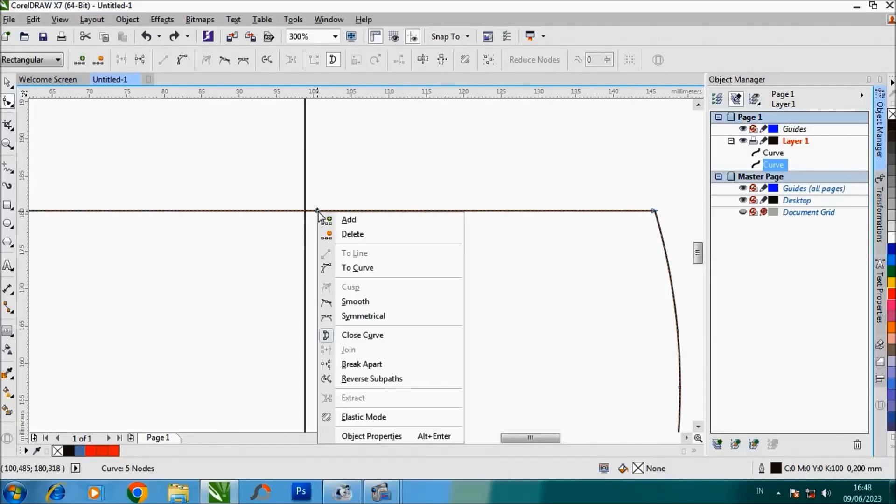
pyautogui.click(341, 219)
pyautogui.moveTo(316, 211); pyautogui.dragTo(307, 123)
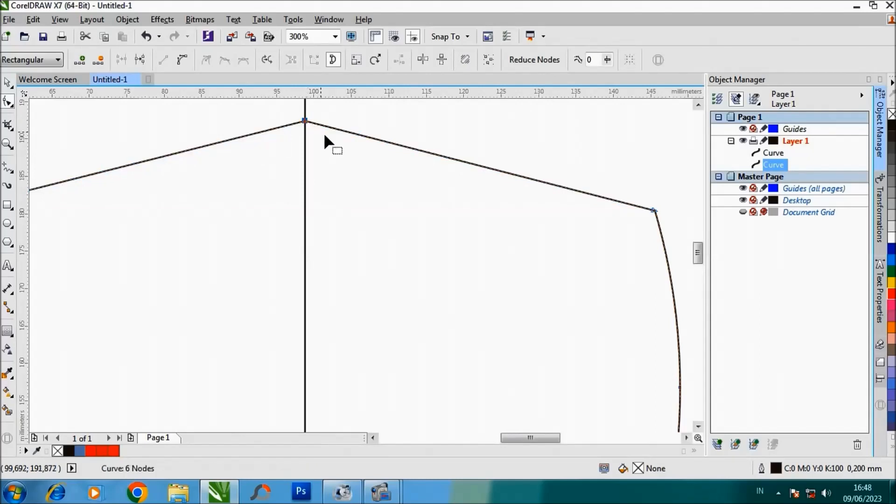
pyautogui.scroll(-3, 326, 140)
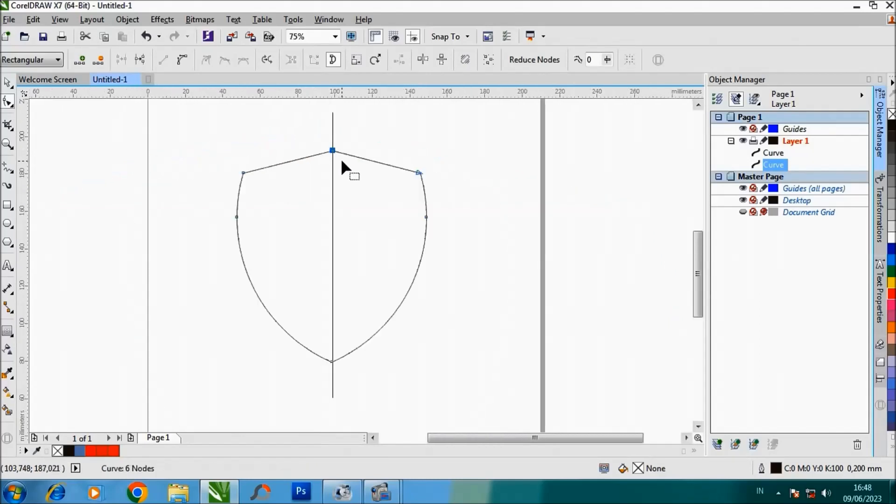
# - Delete the vertical guide line crossing the shield
pyautogui.click(7, 83)
pyautogui.click(333, 120)
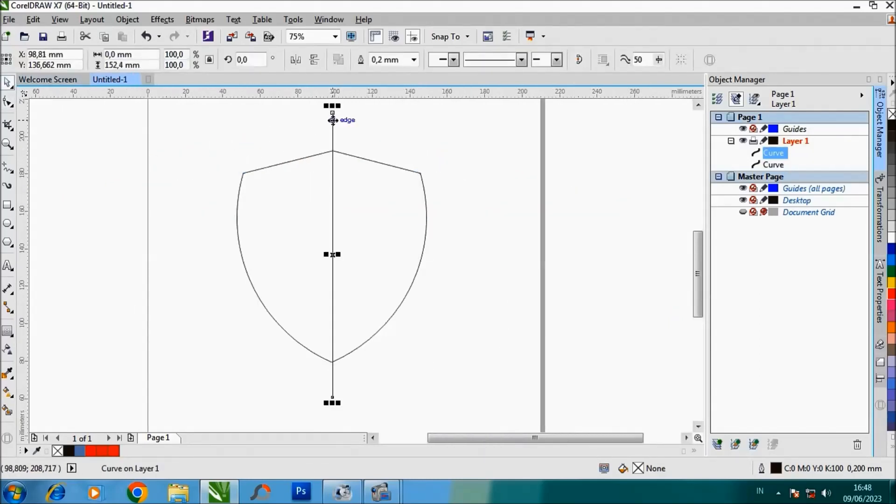
pyautogui.press('Delete')
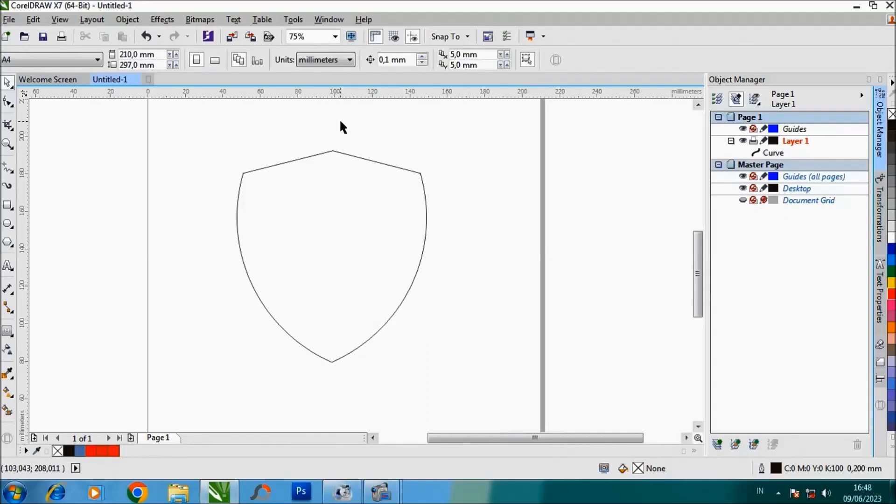
pyautogui.scroll(-2, 422, 177)
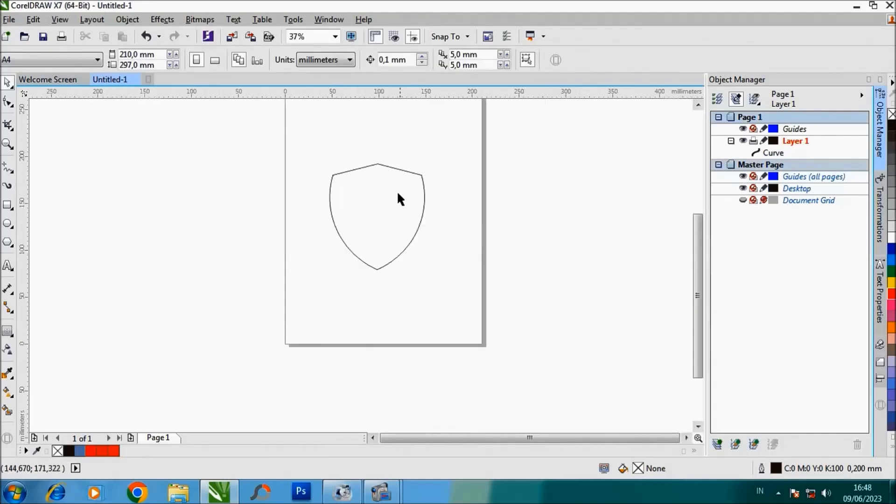
# - Centre the shield on the page and scale it up proportionally to about 124 by 139 mm
pyautogui.click(391, 190)
pyautogui.scroll(-1, 391, 190)
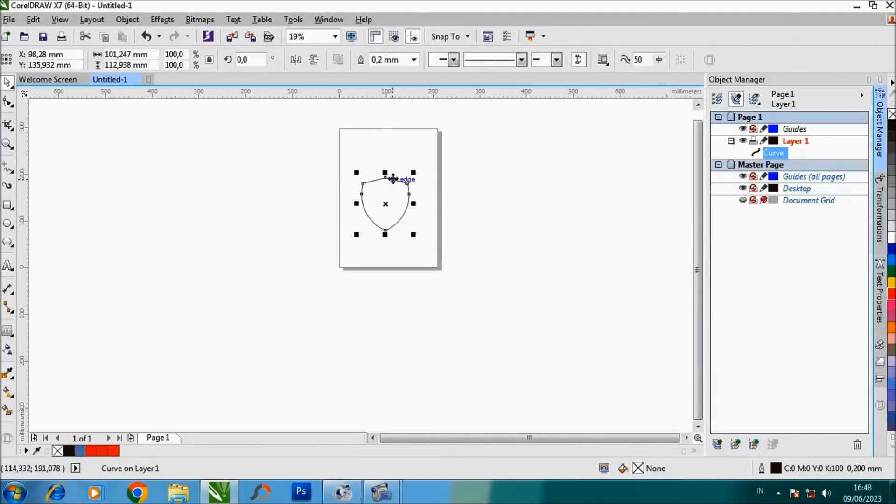
pyautogui.scroll(1, 399, 163)
pyautogui.press('p')
pyautogui.moveTo(428, 172); pyautogui.dragTo(457, 161)
pyautogui.click(473, 158)
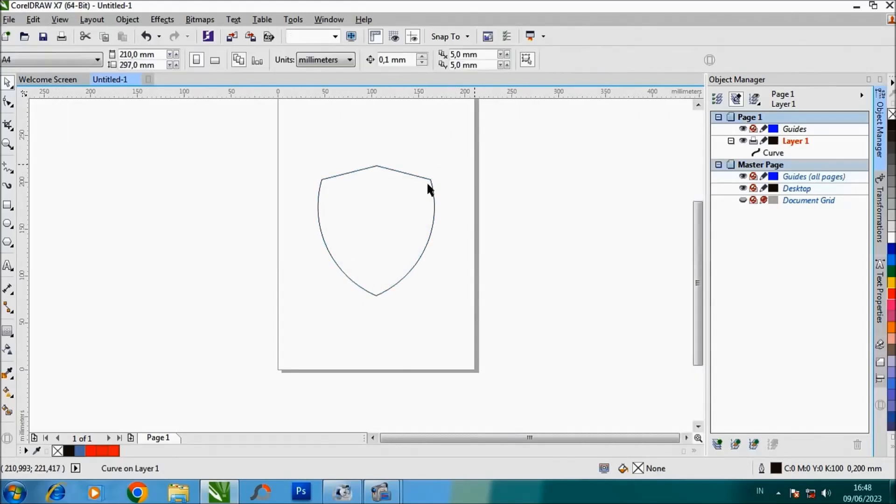
# - Add a one-step inside contour to the shield with an offset of 4.54 mm
pyautogui.click(403, 194)
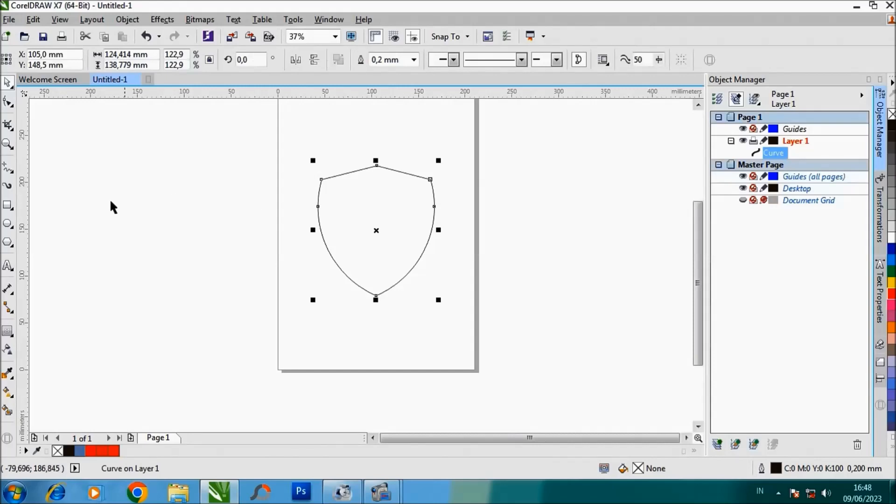
pyautogui.click(8, 331)
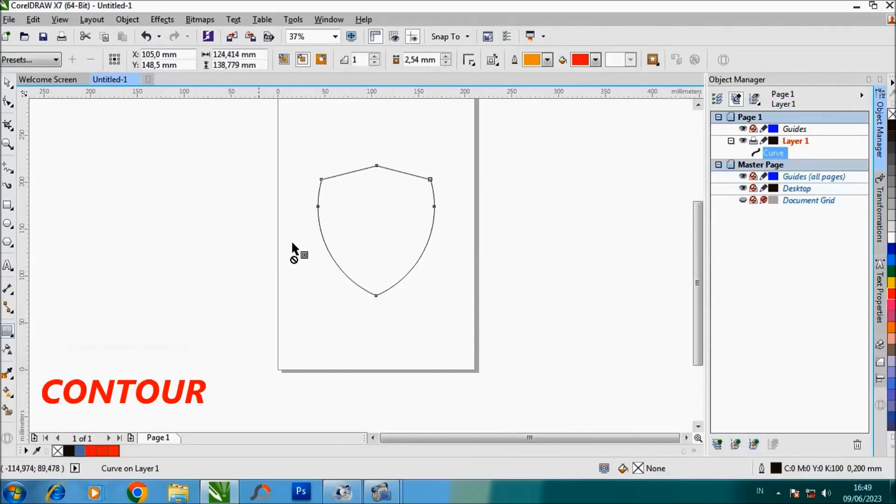
pyautogui.click(446, 58)
pyautogui.scroll(2, 420, 100)
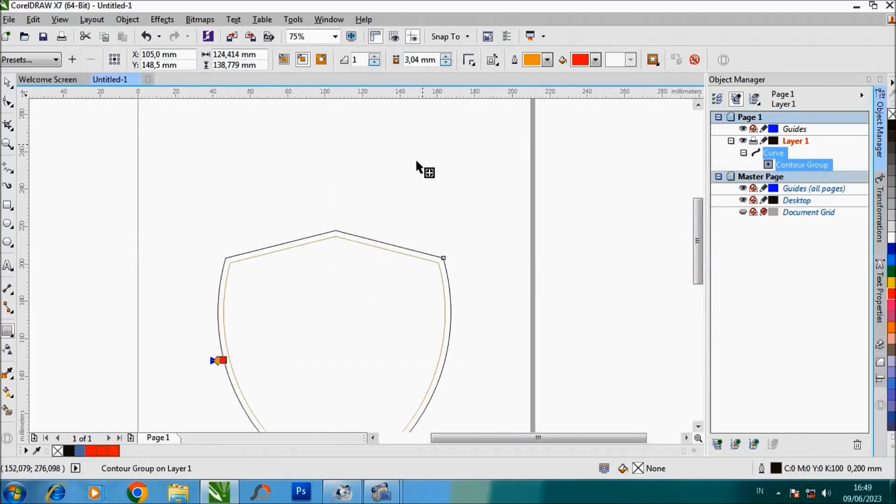
pyautogui.click(446, 57)
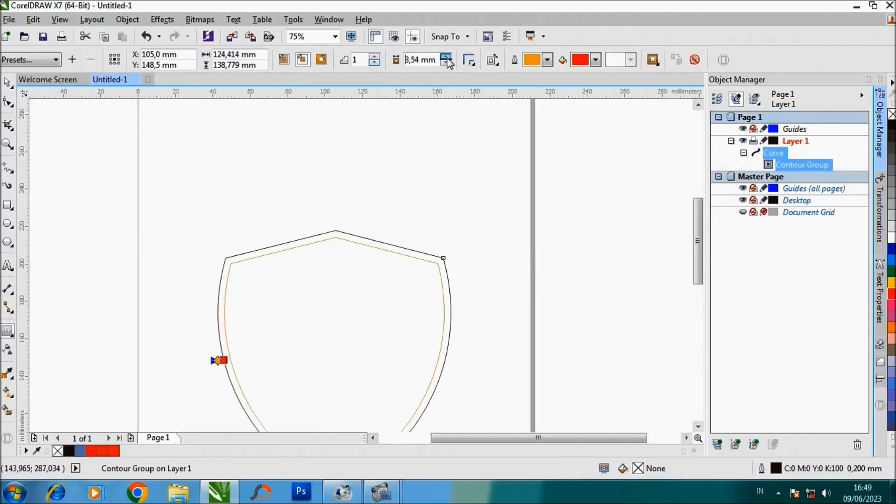
pyautogui.click(447, 56)
pyautogui.click(446, 56)
pyautogui.click(446, 57)
pyautogui.click(446, 62)
# - Break the contour apart from the shield and set the inner shield's outline colour to black
pyautogui.click(8, 86)
pyautogui.hotkey('ctrl', 'k')
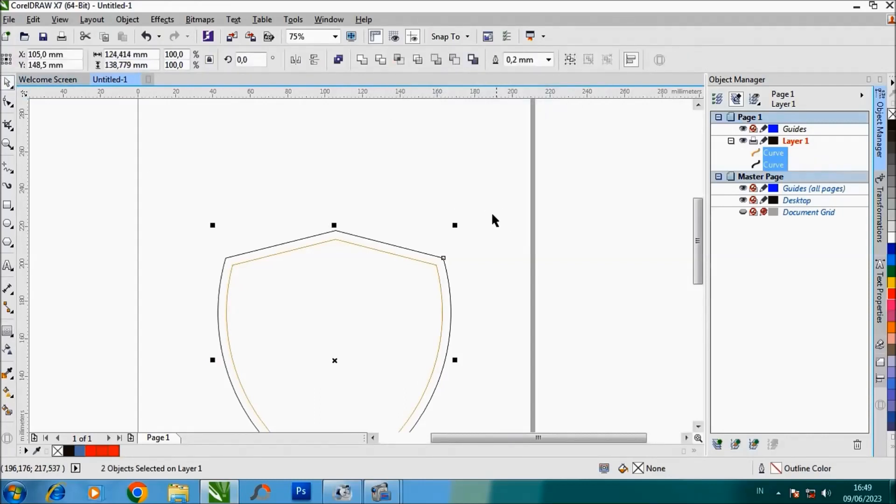
pyautogui.hscroll(1, 449, 249)
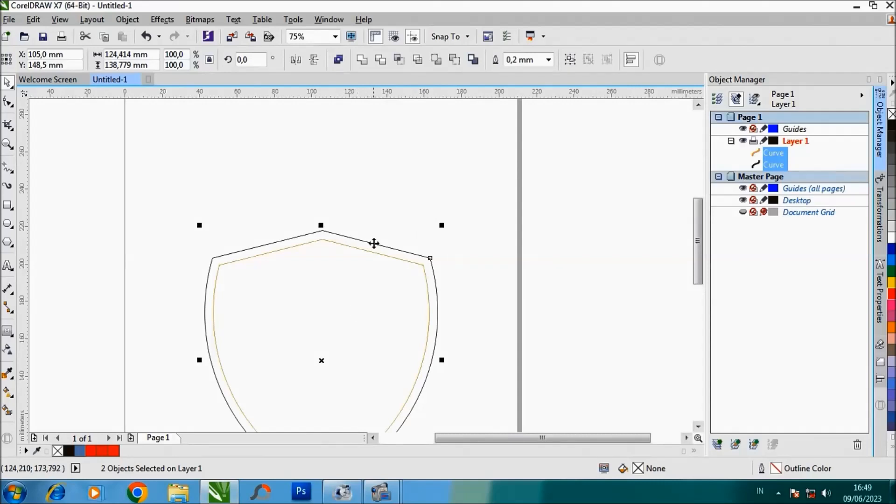
pyautogui.click(366, 180)
pyautogui.click(338, 271)
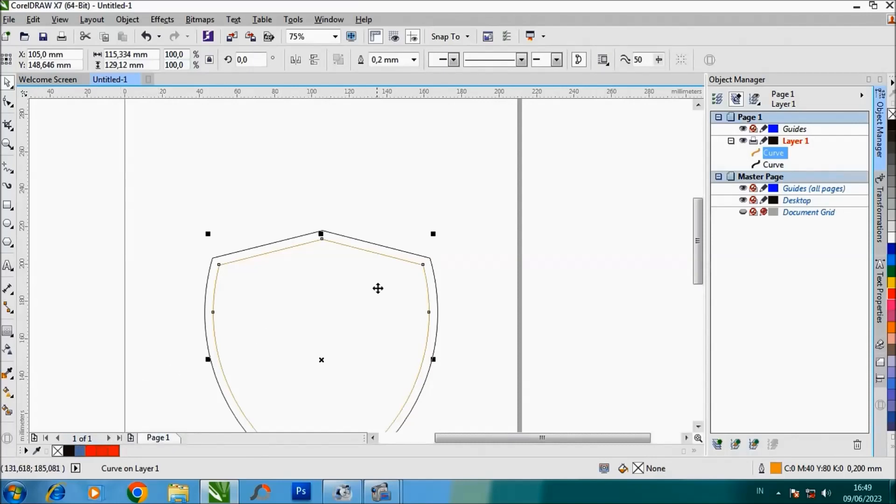
pyautogui.rightClick(891, 125)
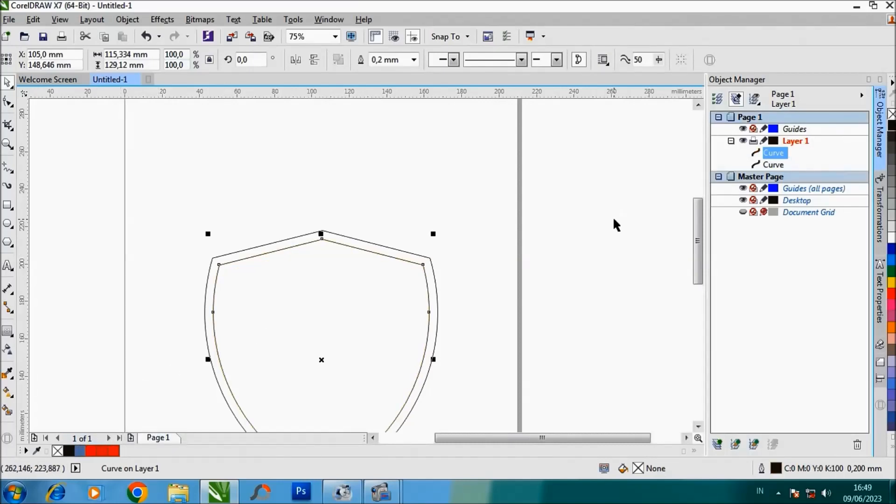
pyautogui.scroll(-1, 613, 220)
pyautogui.scroll(1, 492, 254)
pyautogui.click(592, 183)
# - Draw a tall rectangle about 18 by 128 mm beside the page, filled red C0 M98 Y95 K0 without an outline
pyautogui.scroll(-1, 449, 229)
pyautogui.scroll(1, 452, 243)
pyautogui.moveTo(698, 243); pyautogui.dragTo(698, 253)
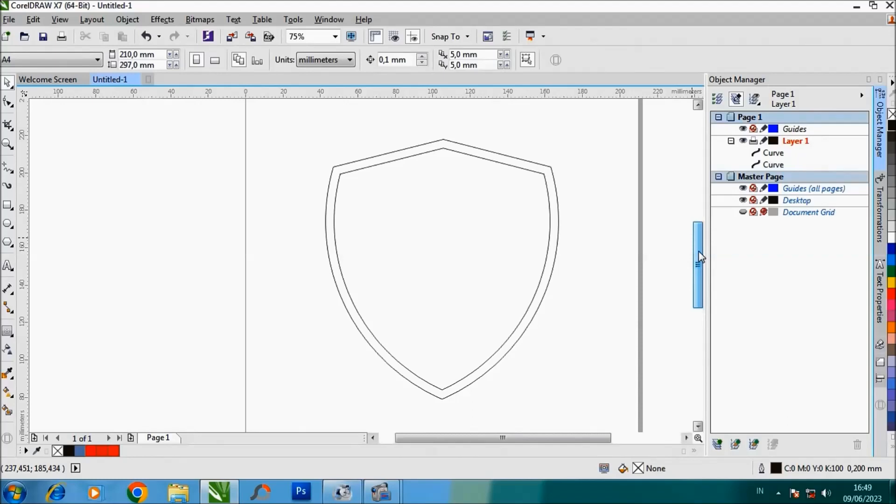
pyautogui.click(8, 205)
pyautogui.scroll(-1, 236, 192)
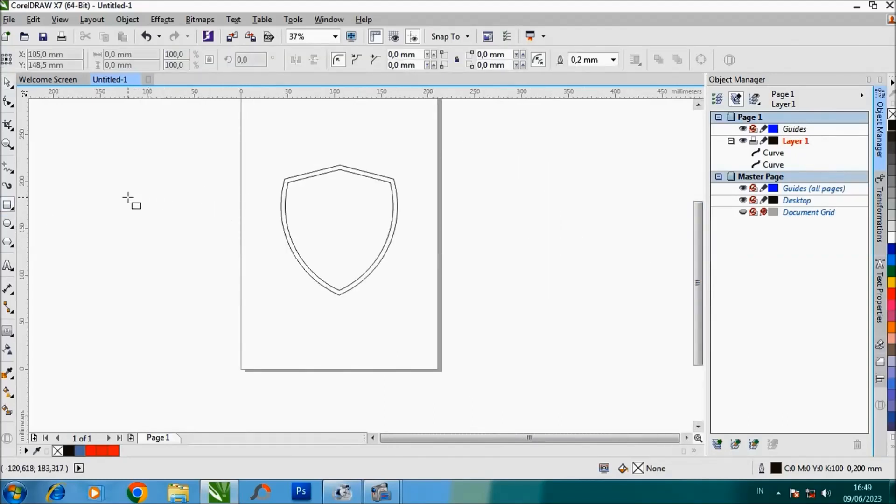
pyautogui.moveTo(128, 198); pyautogui.dragTo(145, 317)
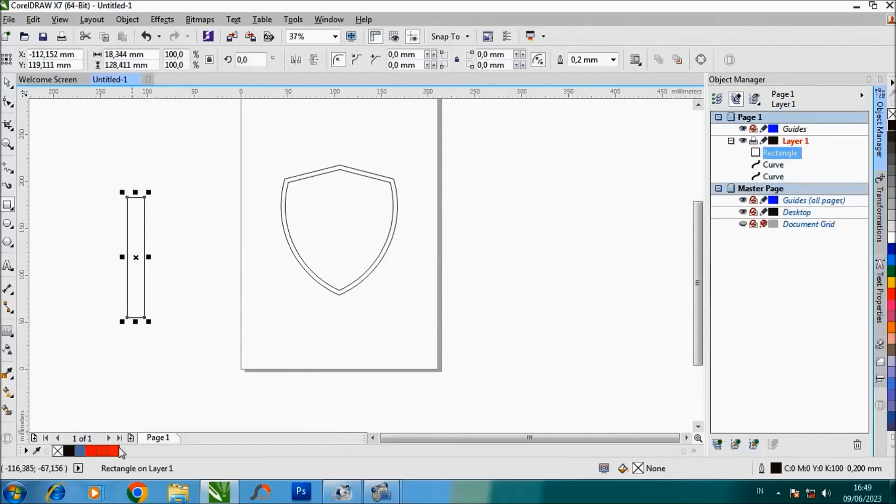
pyautogui.click(113, 451)
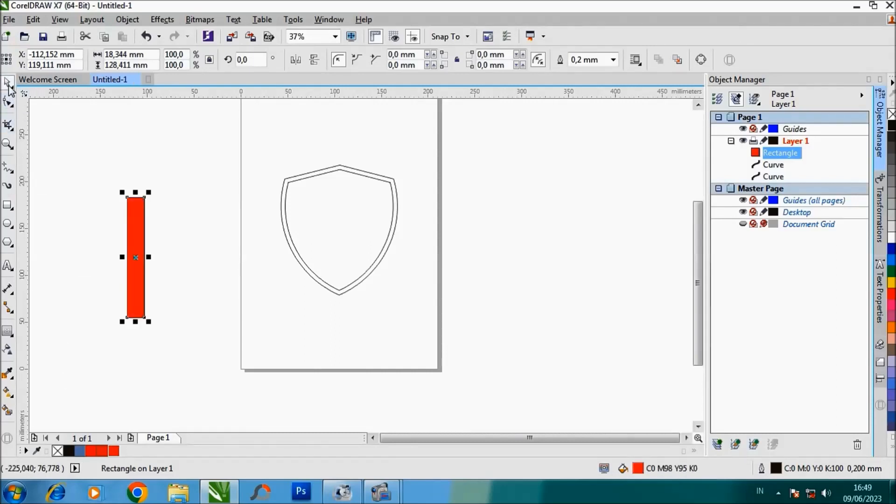
pyautogui.rightClick(58, 450)
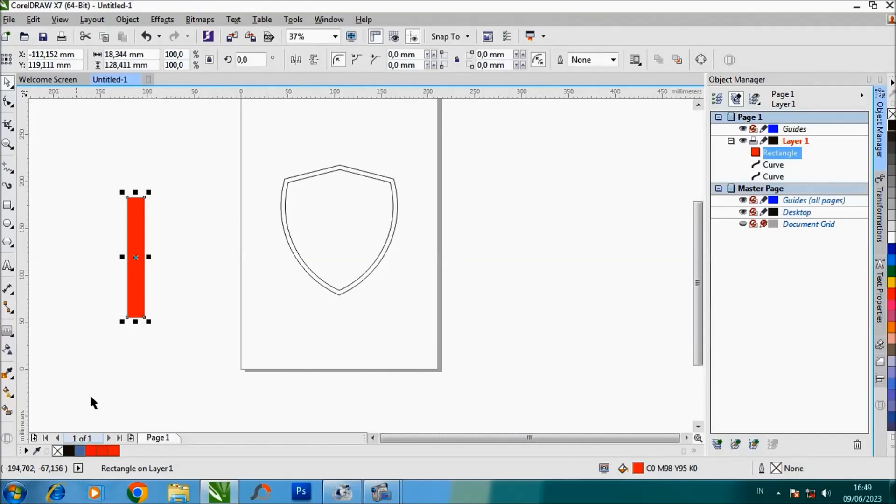
# - Duplicate the red rectangle and place the copy flush against its right edge
pyautogui.scroll(2, 136, 203)
pyautogui.moveTo(136, 312); pyautogui.dragTo(170, 314)
pyautogui.scroll(2, 140, 252)
pyautogui.scroll(-2, 152, 344)
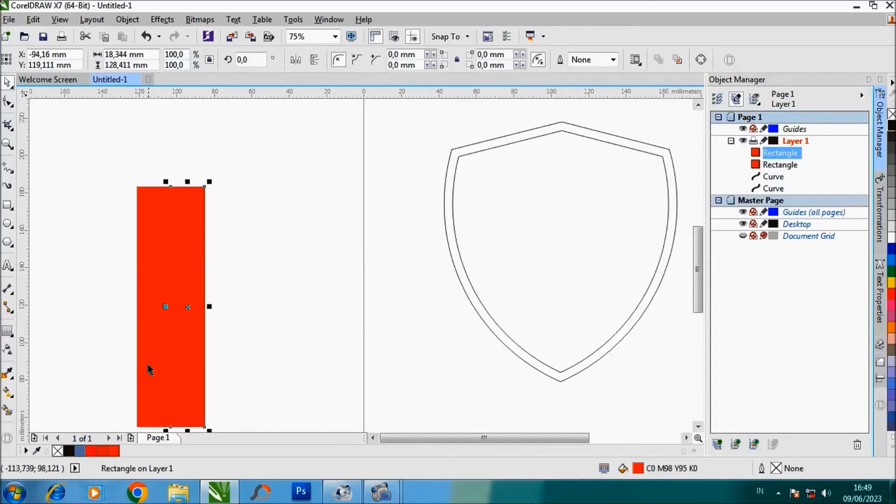
# - Fill the duplicated rectangle with the red C16 M100 Y100 K0
pyautogui.click(106, 452)
pyautogui.scroll(1, 152, 217)
pyautogui.scroll(-1, 152, 216)
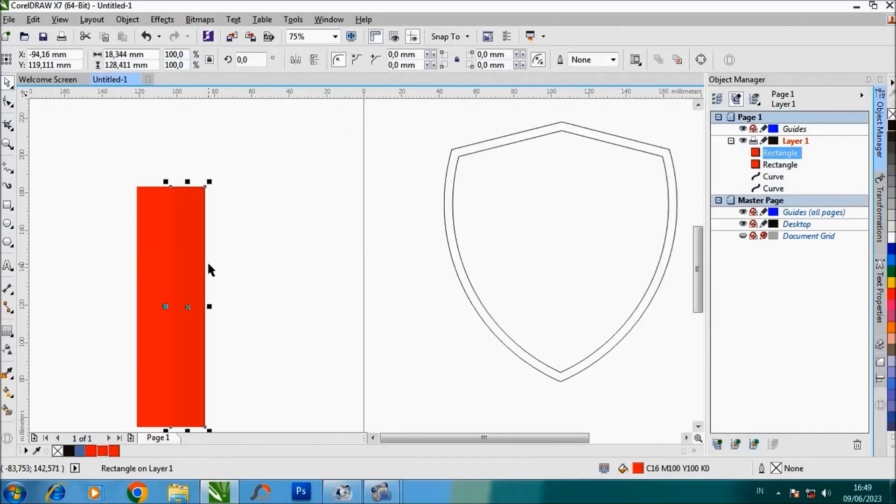
# - Give the duplicated rectangle a darker uniform red fill of C35 M100 Y100 K3
pyautogui.press('F11')
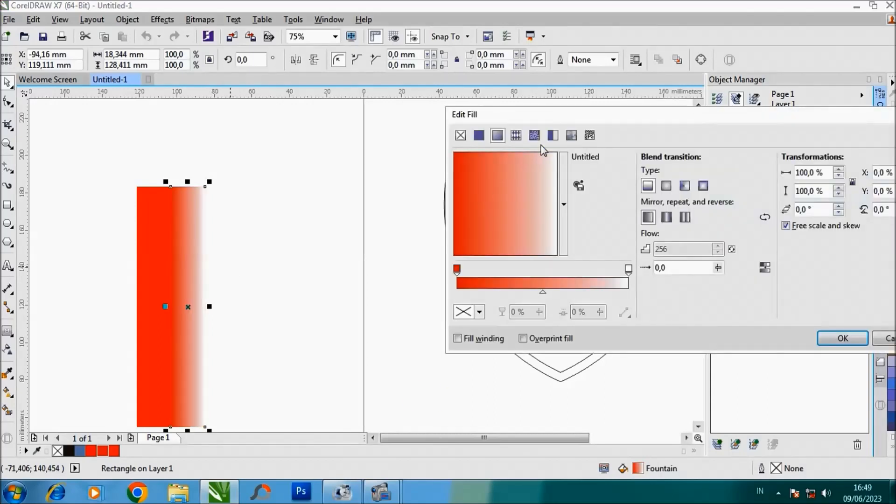
pyautogui.click(480, 136)
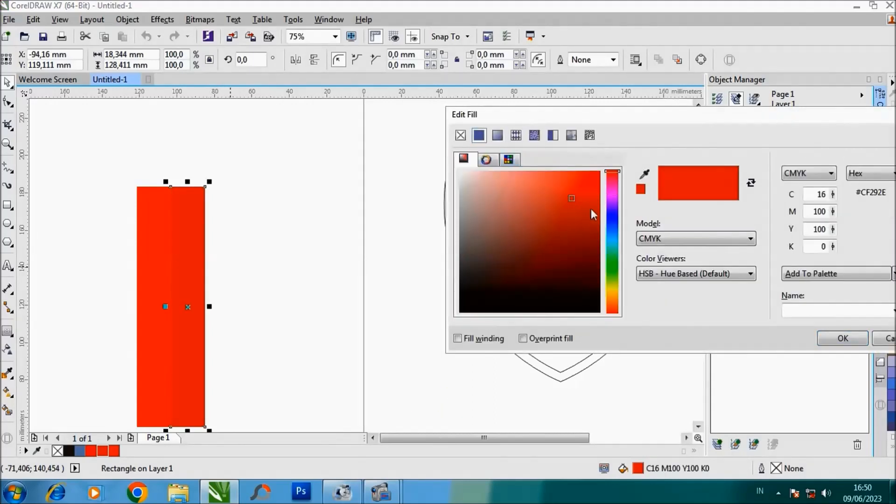
pyautogui.moveTo(588, 204); pyautogui.dragTo(596, 214)
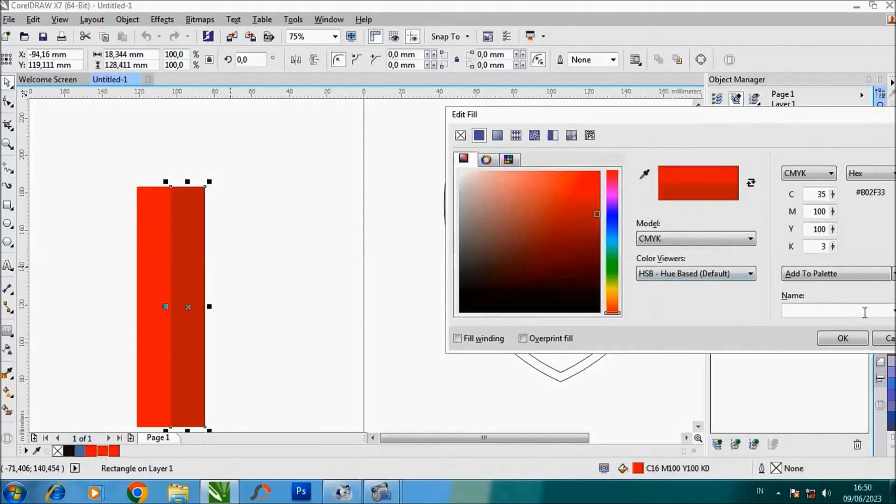
pyautogui.click(843, 338)
pyautogui.click(256, 208)
pyautogui.scroll(2, 156, 171)
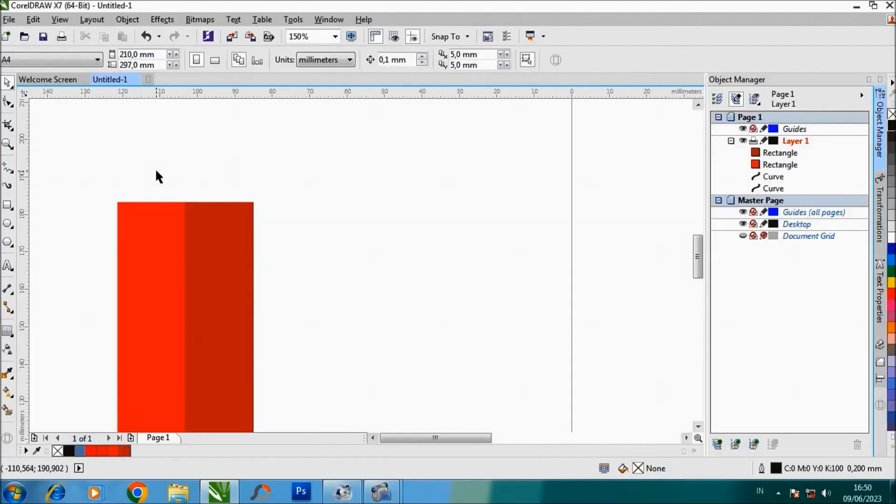
# - Group the two red rectangles and narrow the group to about 27 mm wide
pyautogui.scroll(-2, 248, 147)
pyautogui.scroll(-2, 196, 152)
pyautogui.moveTo(184, 134); pyautogui.dragTo(285, 297)
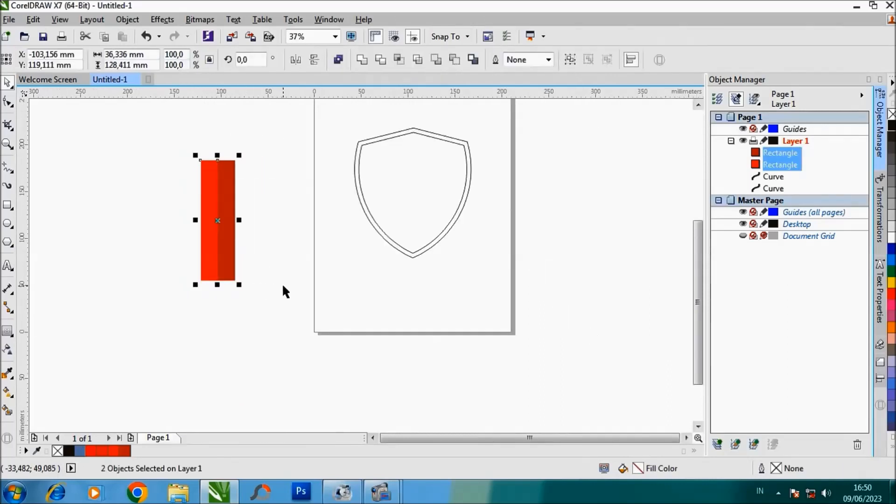
pyautogui.hotkey('ctrl', 'g')
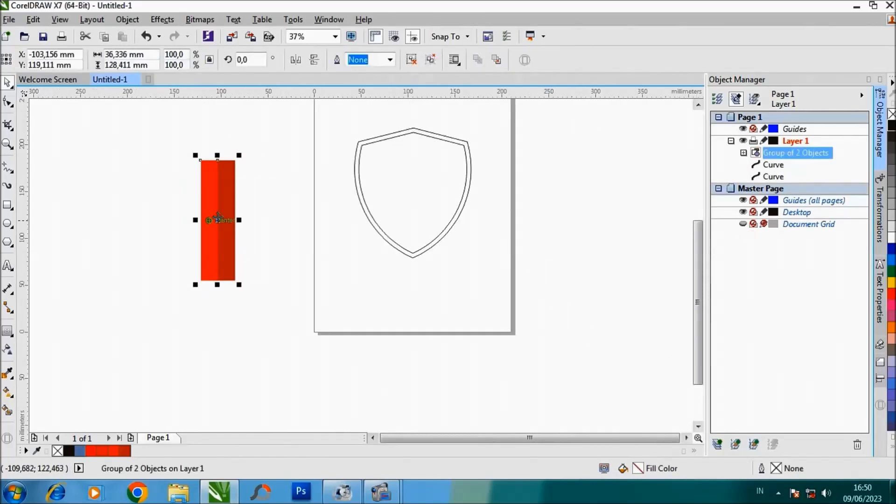
pyautogui.moveTo(239, 220); pyautogui.dragTo(265, 229)
# - Duplicate the striped pair flush against its right edge and repeat the duplication until five pairs stand side by side
pyautogui.scroll(2, 225, 228)
pyautogui.rightClick(265, 229)
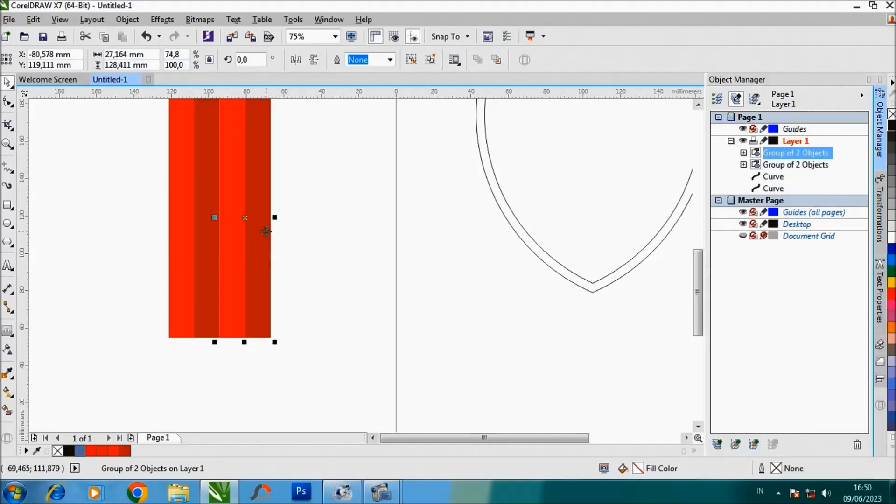
pyautogui.scroll(-2, 265, 231)
pyautogui.scroll(2, 280, 190)
pyautogui.hotkey('ctrl', 'r')
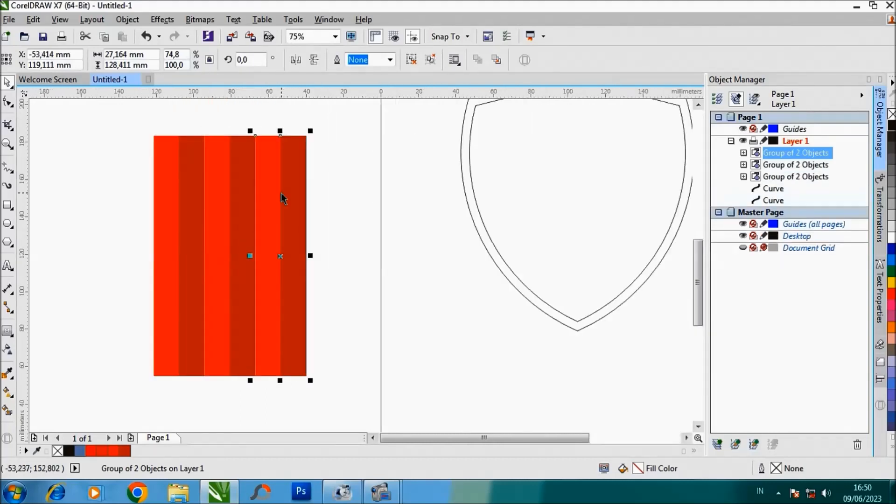
pyautogui.hotkey('ctrl', 'r')
pyautogui.hotkey('ctrl', 'r')
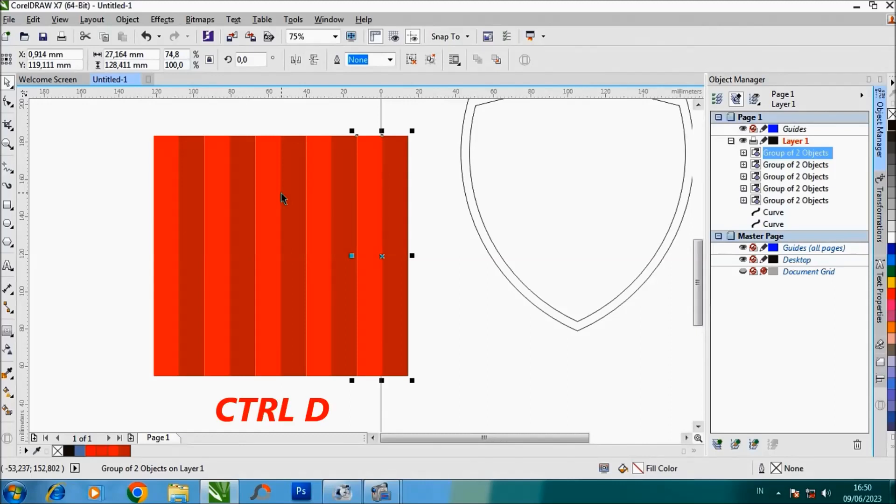
# - Group the five striped pairs and stretch the group upward to about 173 mm high
pyautogui.scroll(-2, 282, 199)
pyautogui.moveTo(190, 137); pyautogui.dragTo(349, 295)
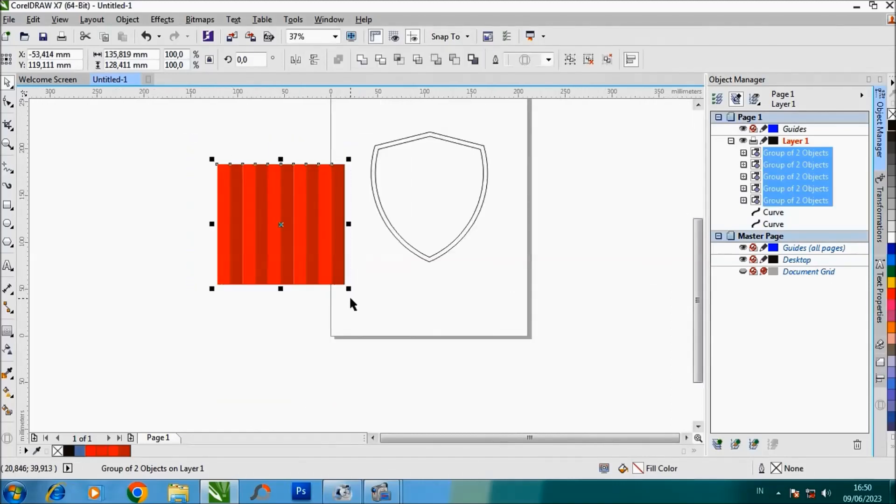
pyautogui.hotkey('ctrl', 'g')
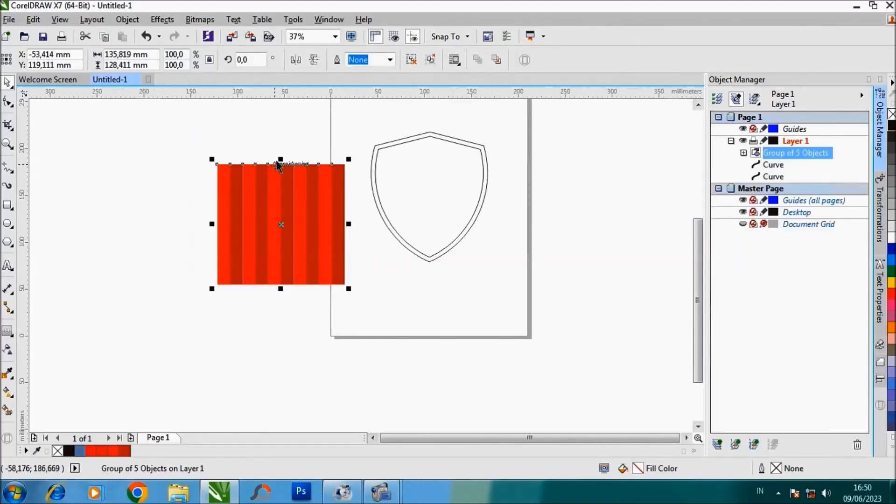
pyautogui.moveTo(279, 156); pyautogui.dragTo(279, 117)
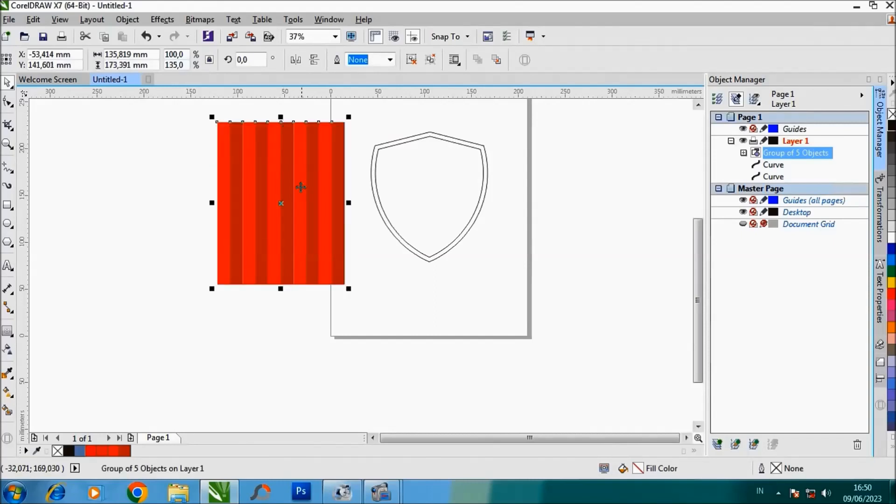
# - Rotate the stripe group to about 322.2° and move it slightly away from the shield
pyautogui.click(285, 205)
pyautogui.moveTo(350, 124); pyautogui.dragTo(393, 173)
pyautogui.moveTo(342, 198)
pyautogui.mouseDown()
pyautogui.moveTo(344, 206)
pyautogui.moveTo(492, 194)
pyautogui.moveTo(482, 182)
pyautogui.moveTo(357, 194)
pyautogui.moveTo(348, 212)
pyautogui.mouseUp()
pyautogui.moveTo(309, 189); pyautogui.dragTo(289, 189)
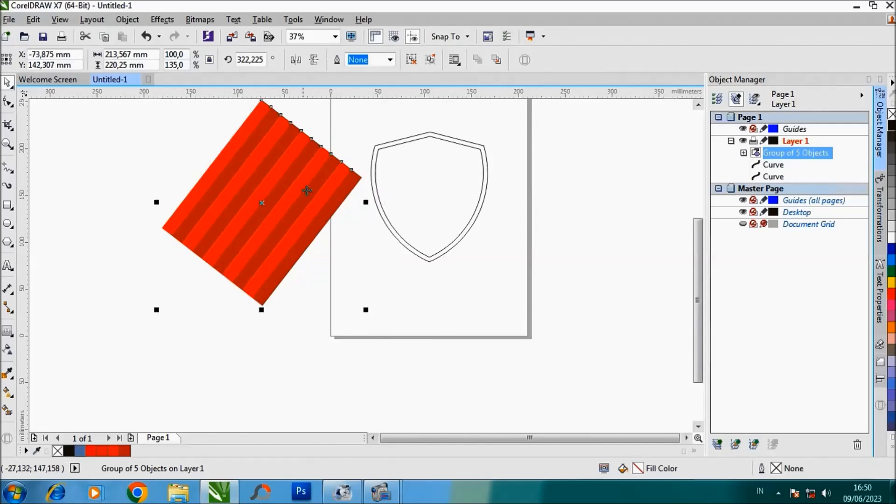
# - PowerClip the rotated stripe group inside the inner shield contour
pyautogui.rightClick(309, 181)
pyautogui.click(348, 154)
pyautogui.click(415, 166)
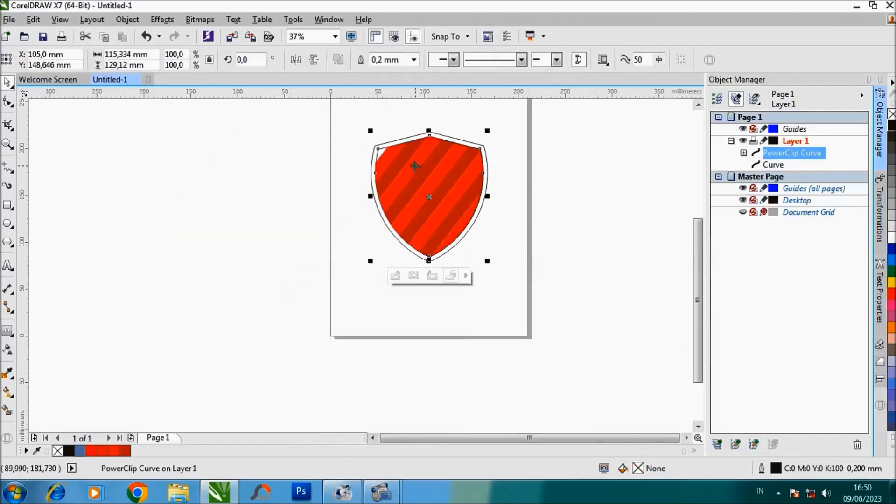
# - Edit the PowerClip contents and shift the stripe group slightly up and left, centring it at about X 97.9, Y 152.9 mm
pyautogui.click(396, 275)
pyautogui.click(428, 183)
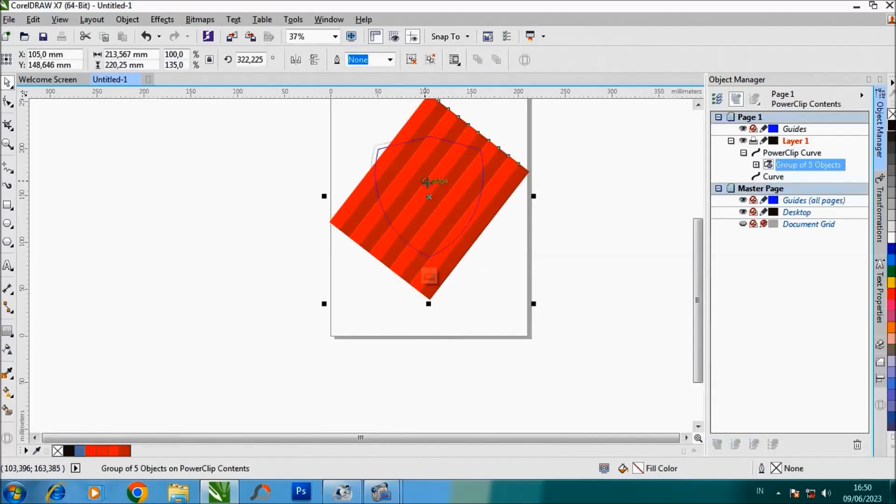
pyautogui.scroll(2, 426, 178)
pyautogui.moveTo(412, 177); pyautogui.dragTo(410, 174)
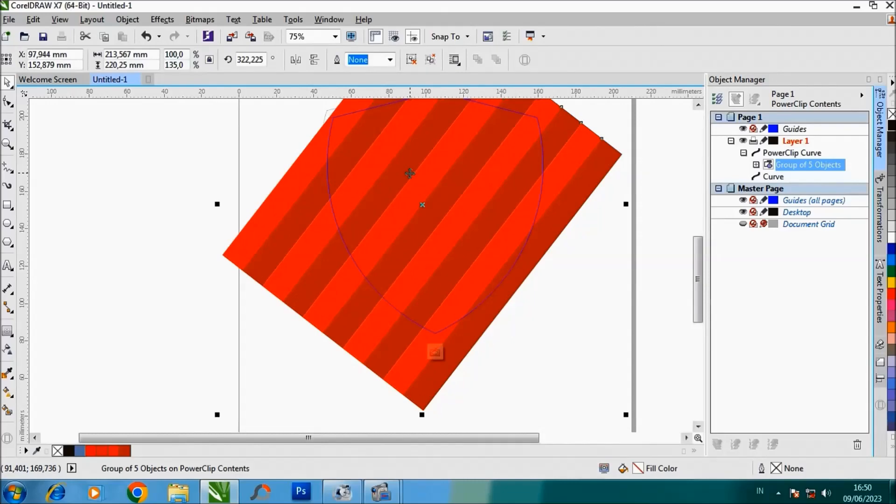
pyautogui.scroll(-2, 410, 174)
pyautogui.scroll(2, 450, 188)
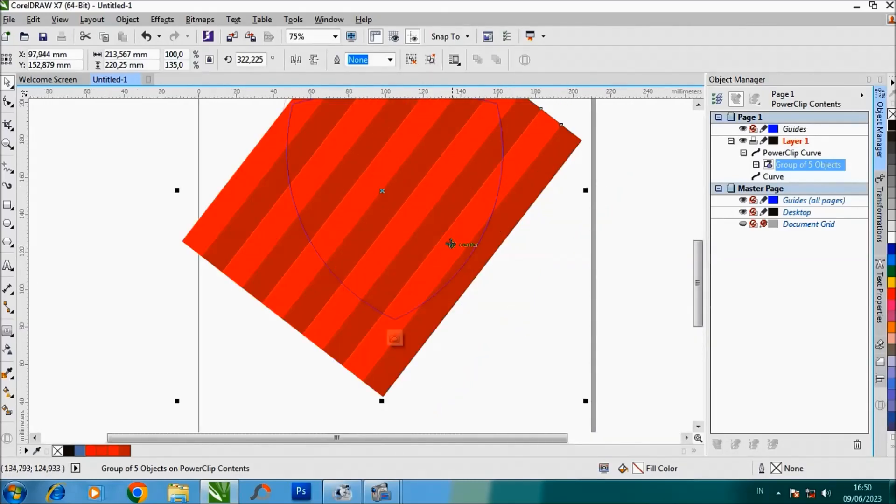
# - Reposition the stripes further up and left, scale them to about 219 by 226 mm, and finish editing the PowerClip
pyautogui.scroll(-2, 451, 244)
pyautogui.moveTo(450, 235)
pyautogui.mouseDown()
pyautogui.moveTo(435, 221)
pyautogui.moveTo(444, 226)
pyautogui.mouseUp()
pyautogui.scroll(2, 444, 226)
pyautogui.scroll(-2, 444, 226)
pyautogui.moveTo(305, 106); pyautogui.dragTo(298, 148)
pyautogui.click(423, 347)
pyautogui.scroll(2, 433, 232)
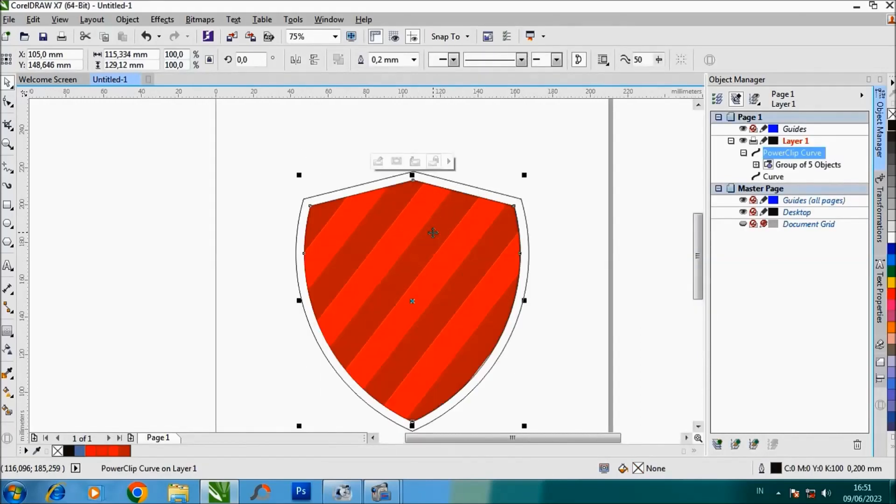
pyautogui.scroll(-2, 433, 232)
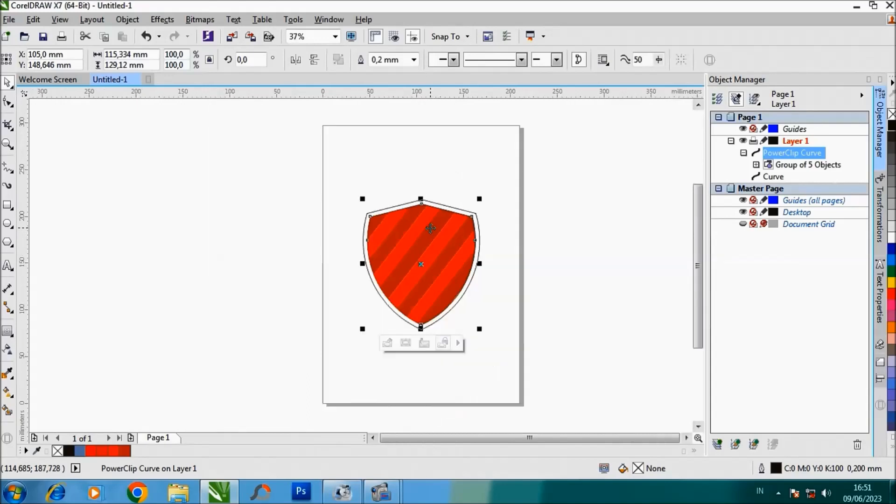
pyautogui.click(515, 247)
# - Reopen the PowerClip contents and enlarge the stripe group proportionally to about 235 by 242 mm
pyautogui.scroll(2, 474, 276)
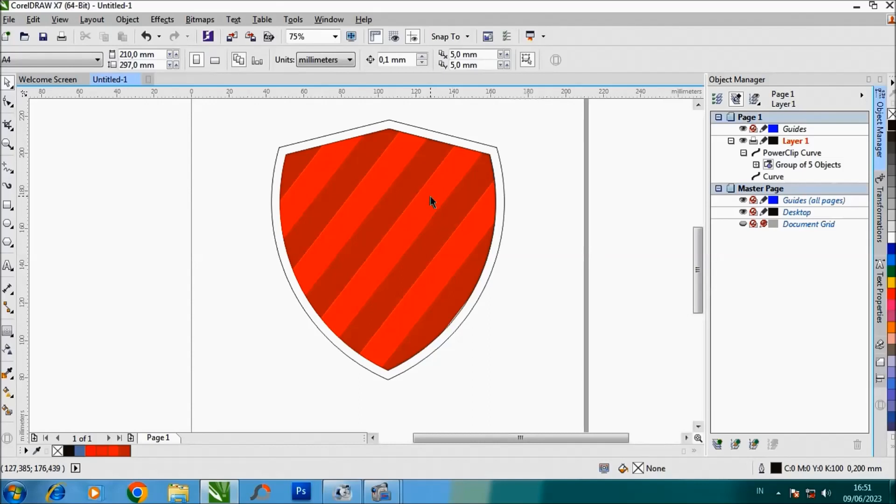
pyautogui.scroll(-2, 432, 194)
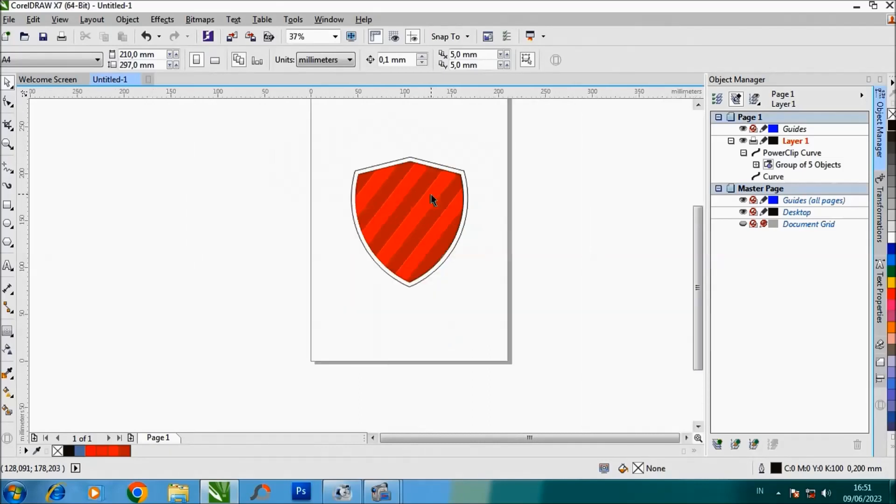
pyautogui.click(416, 264)
pyautogui.click(375, 301)
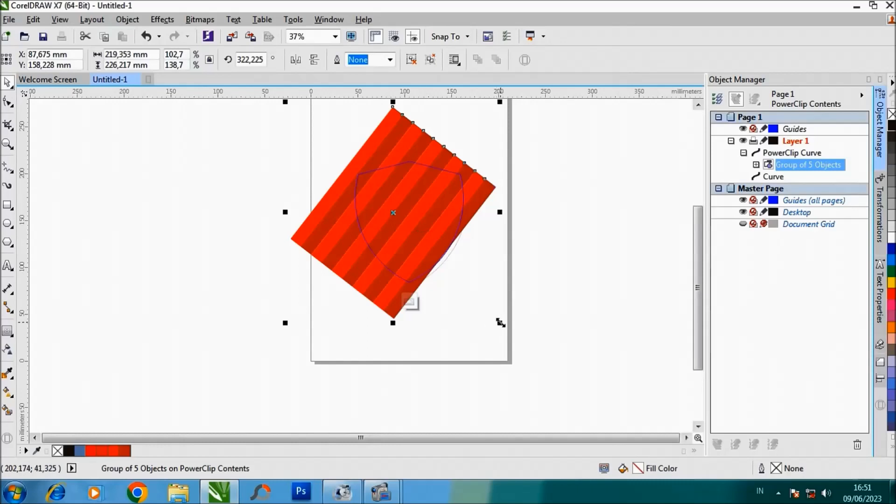
pyautogui.moveTo(500, 324); pyautogui.dragTo(510, 331)
pyautogui.moveTo(514, 332); pyautogui.dragTo(518, 337)
pyautogui.press('Right')
# - Move the stripes to about X 95, Y 149.6 mm so they cover the whole inner shield, and finish editing the PowerClip
pyautogui.scroll(1, 419, 202)
pyautogui.moveTo(419, 203); pyautogui.dragTo(424, 206)
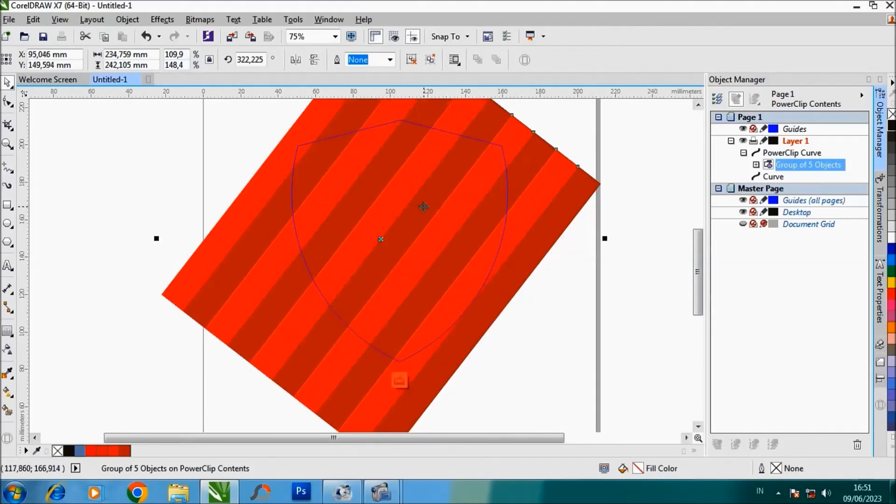
pyautogui.scroll(-1, 423, 207)
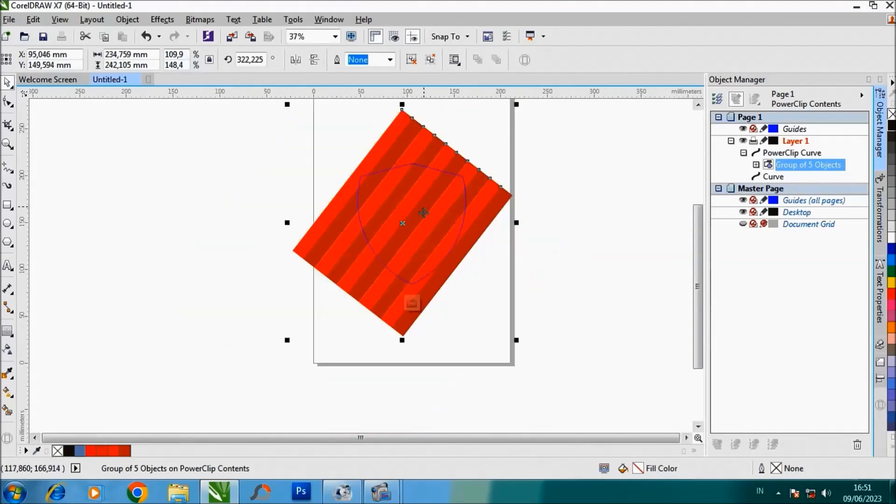
pyautogui.click(410, 300)
pyautogui.click(493, 263)
pyautogui.scroll(1, 433, 200)
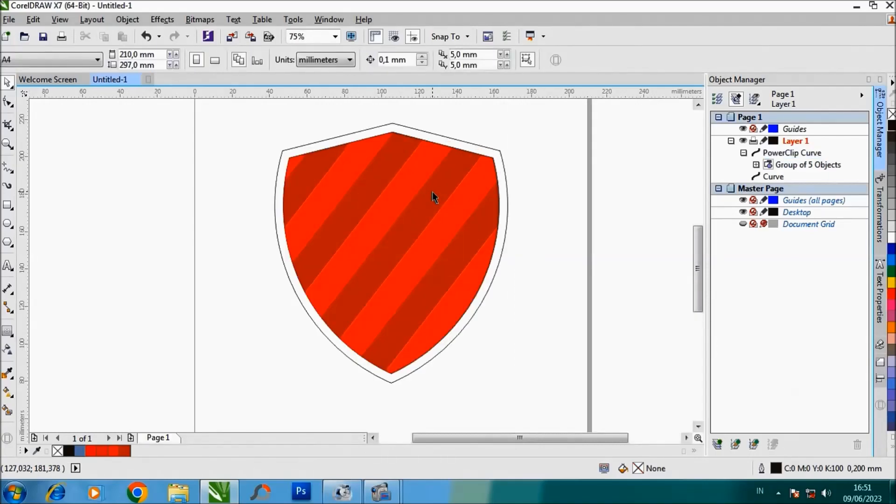
pyautogui.scroll(-1, 444, 181)
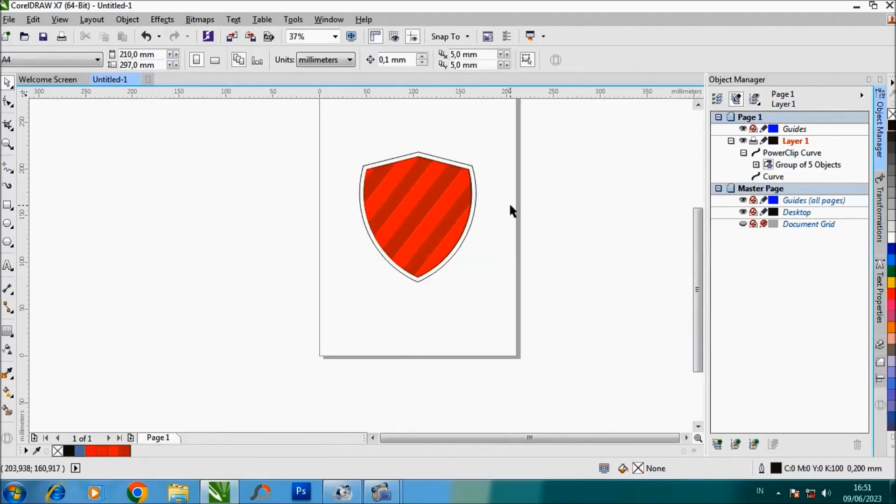
# - Give the outer shield contour a 2.0 mm outline with Behind fill and Scale with object enabled
pyautogui.scroll(2, 452, 156)
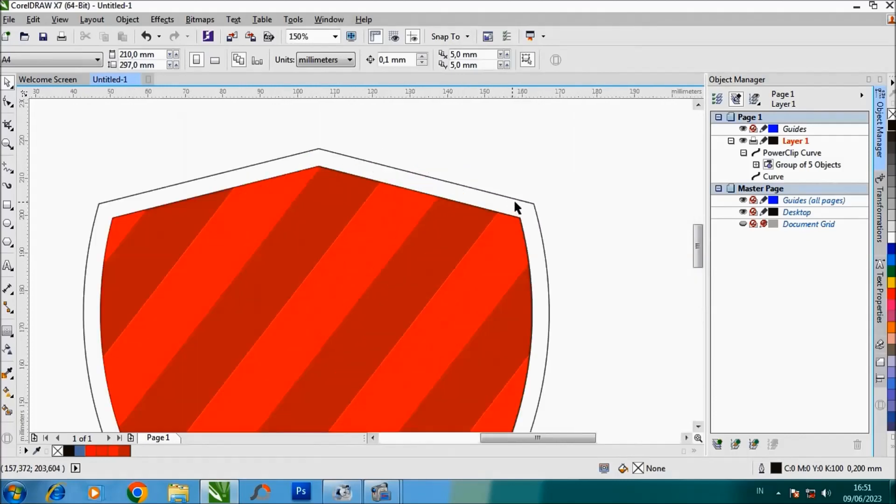
pyautogui.click(515, 201)
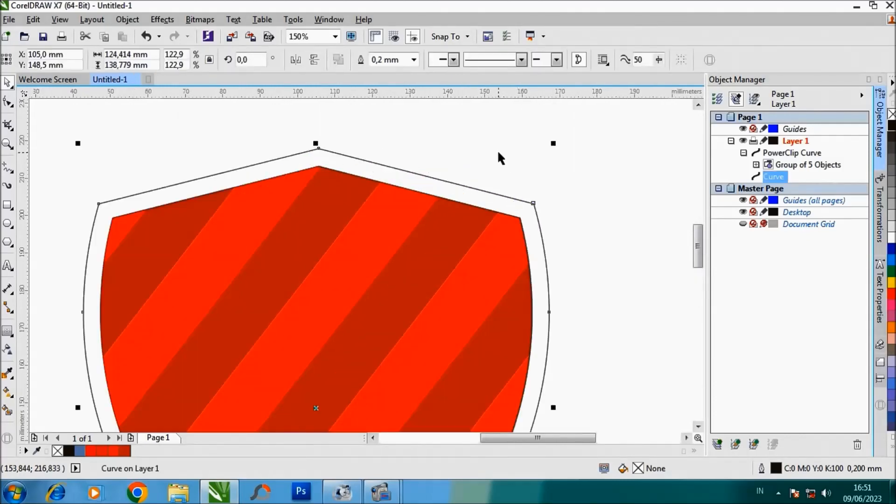
pyautogui.press('F12')
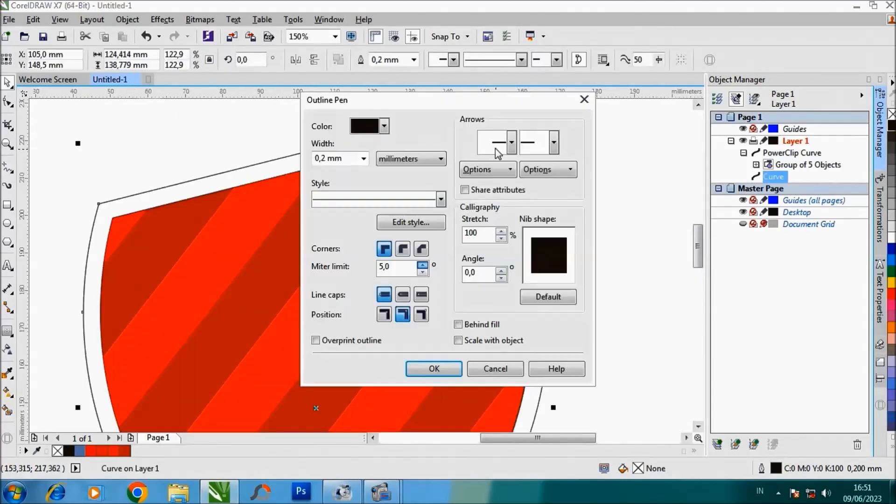
pyautogui.click(364, 159)
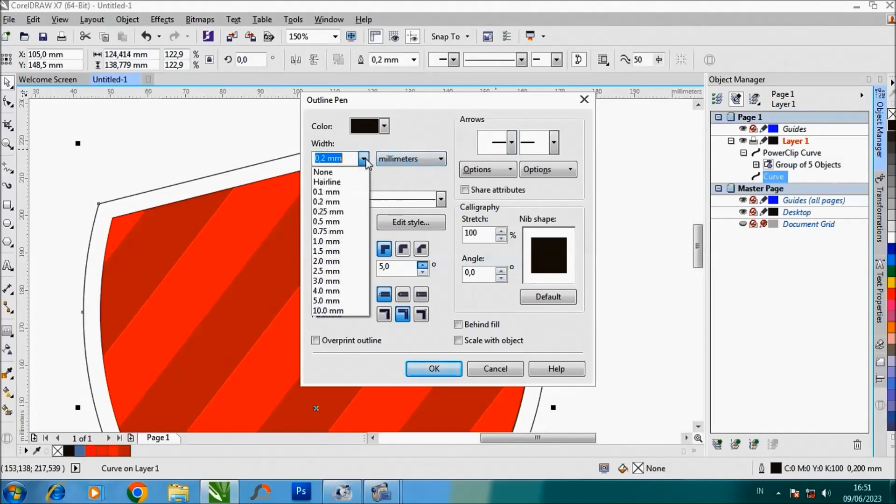
pyautogui.click(351, 261)
pyautogui.click(457, 324)
pyautogui.click(458, 340)
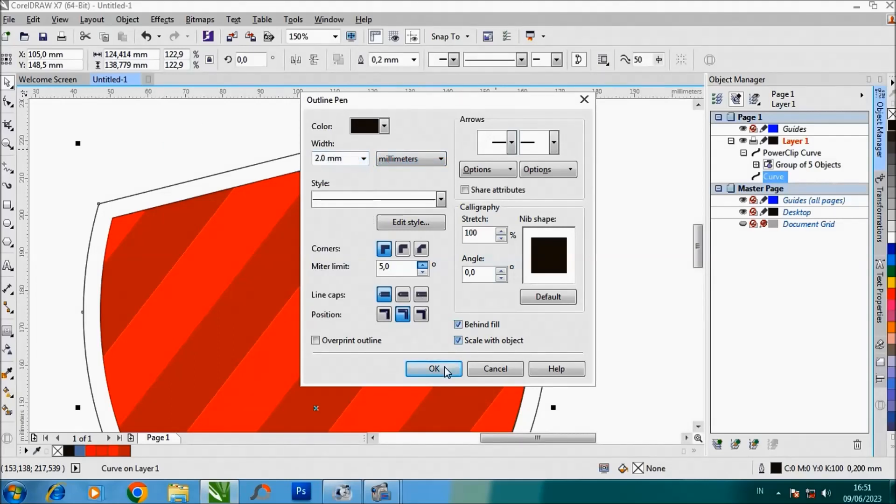
pyautogui.click(445, 372)
pyautogui.click(481, 161)
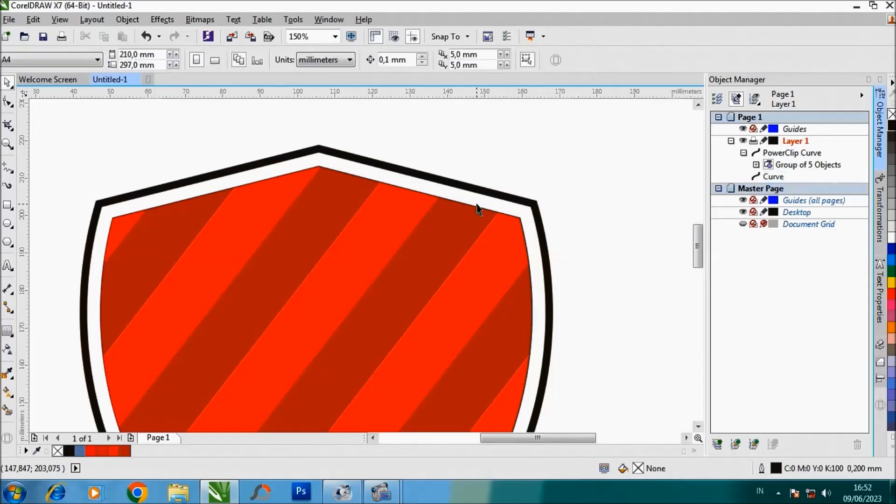
# - Remove the outline from the striped inner shield
pyautogui.scroll(1, 478, 210)
pyautogui.click(476, 221)
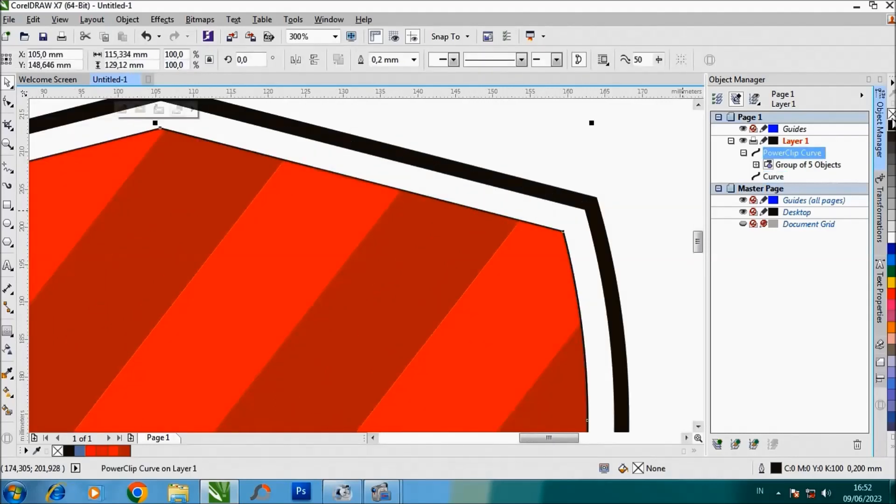
pyautogui.scroll(-2, 486, 135)
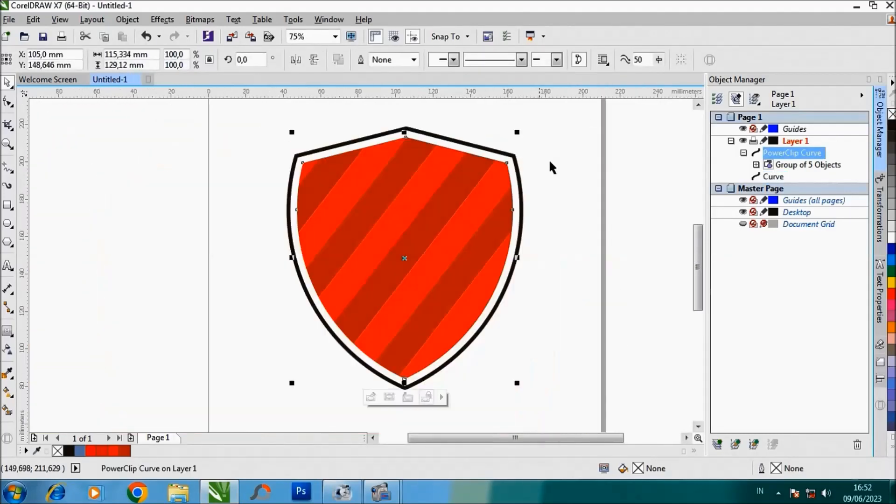
pyautogui.click(566, 169)
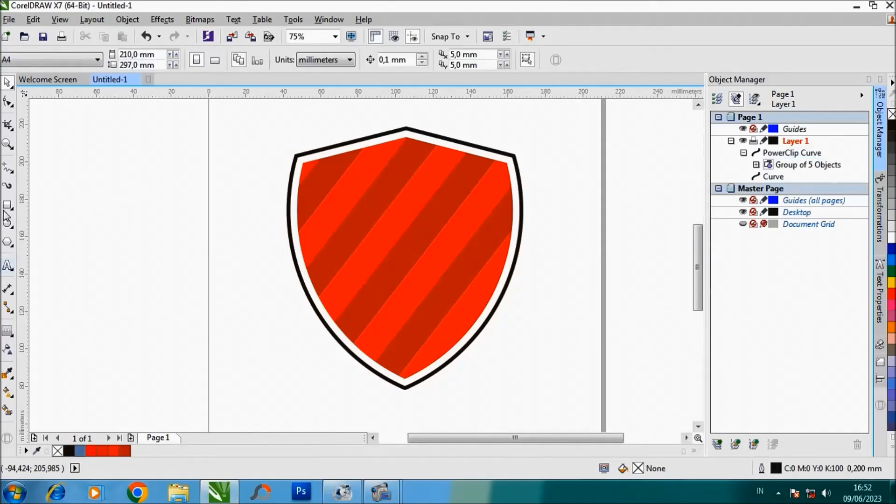
# - Draw a straight horizontal line about 115 mm long across the inner shield from edge to edge and ready it for node editing
pyautogui.click(8, 166)
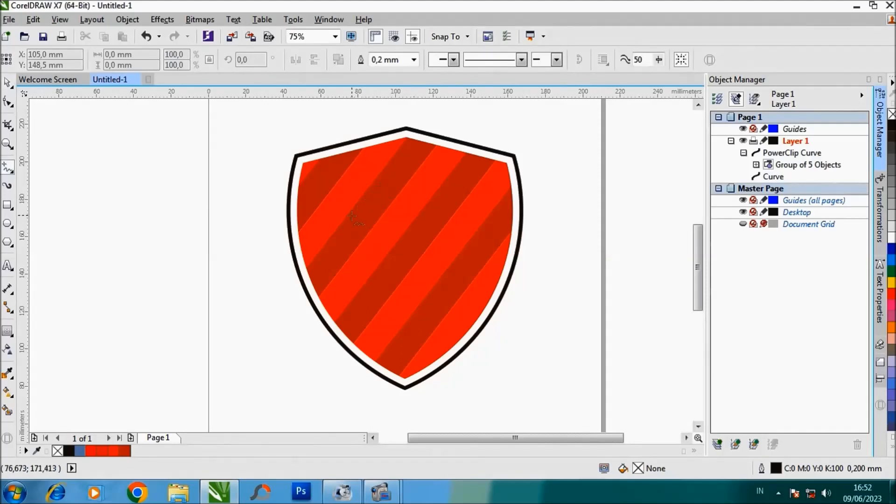
pyautogui.click(297, 210)
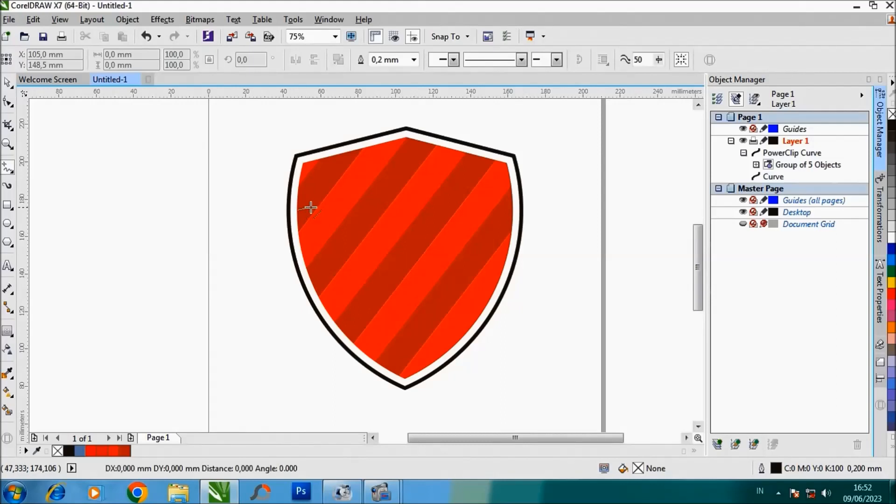
pyautogui.click(510, 210)
pyautogui.scroll(1, 399, 187)
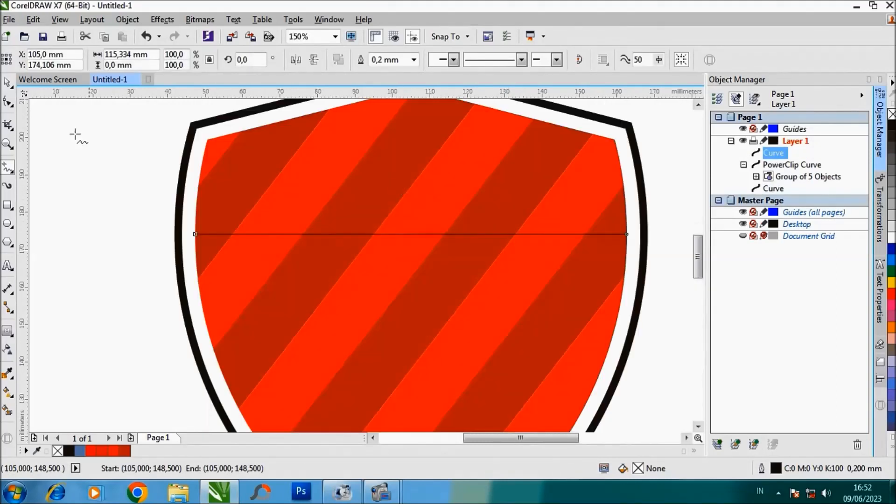
pyautogui.click(8, 102)
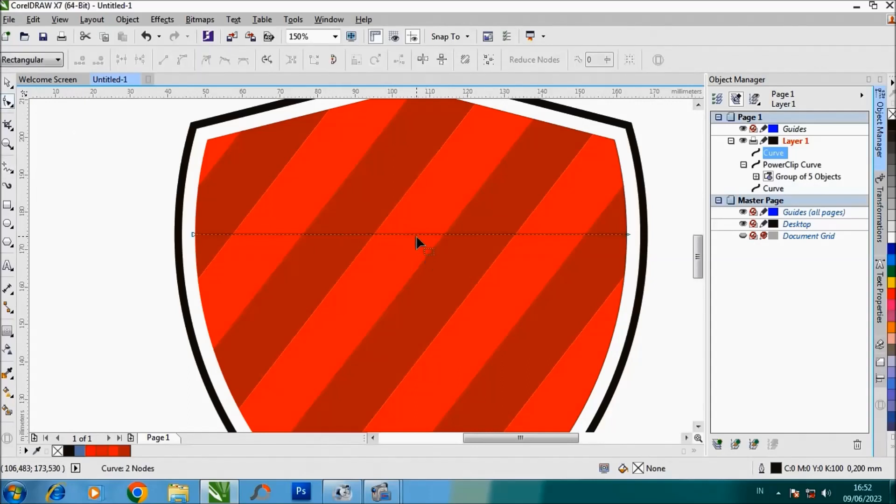
# - Convert the horizontal line across the inner shield to a curve segment
pyautogui.rightClick(415, 234)
pyautogui.click(464, 293)
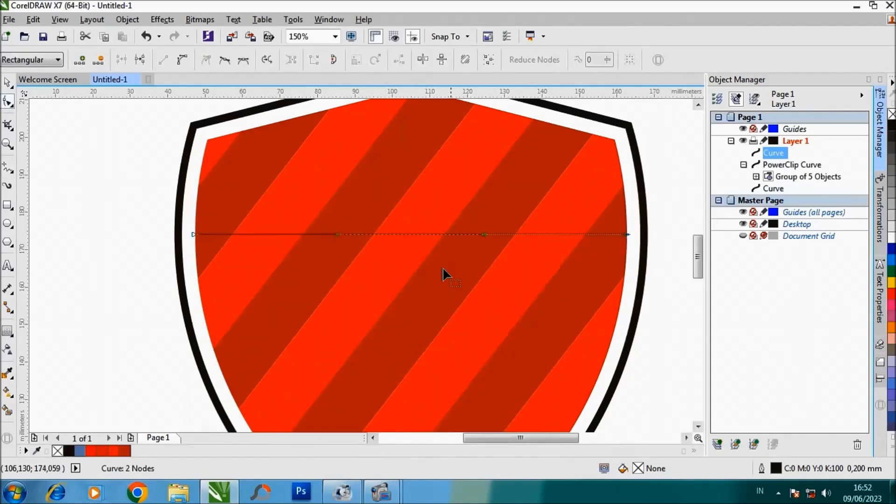
pyautogui.moveTo(414, 234); pyautogui.dragTo(417, 180)
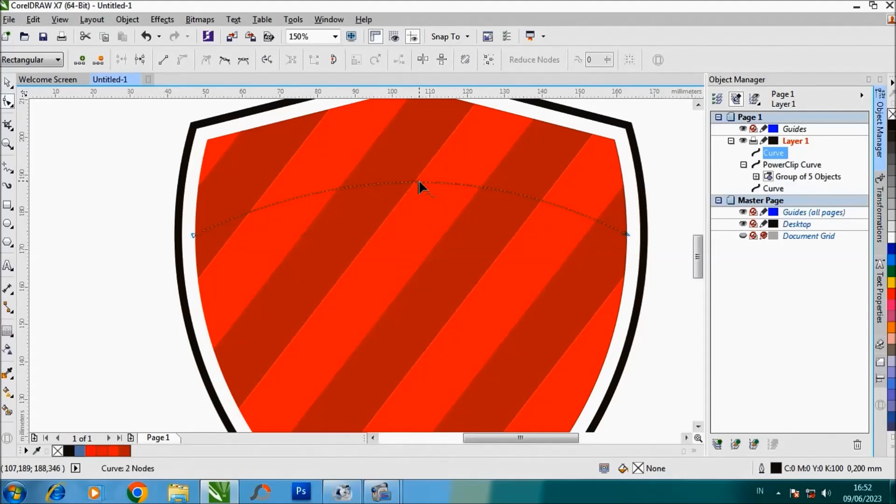
pyautogui.scroll(-1, 418, 180)
pyautogui.scroll(1, 416, 182)
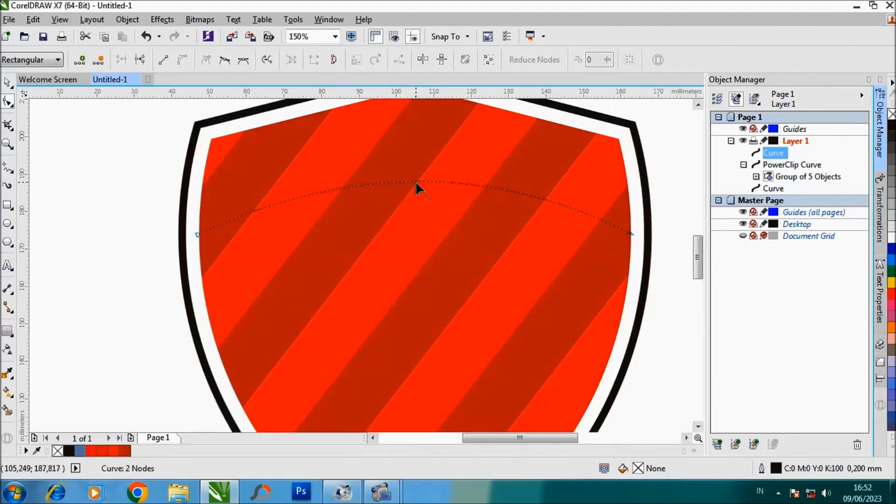
pyautogui.scroll(-1, 415, 182)
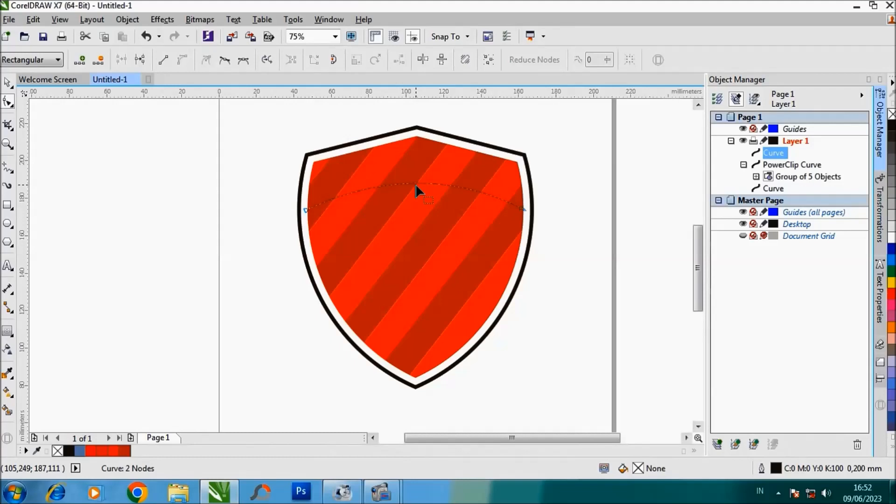
pyautogui.hotkey('ctrl', 'z')
# - Place a vertical guideline through the shield's apex and bend the line upward there into an arch about 7 mm high
pyautogui.moveTo(415, 238); pyautogui.dragTo(416, 238)
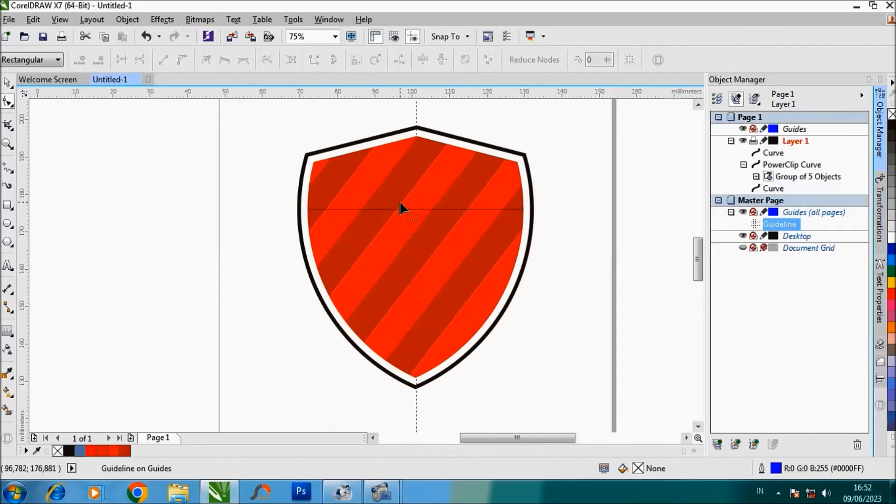
pyautogui.scroll(2, 399, 201)
pyautogui.scroll(1, 486, 230)
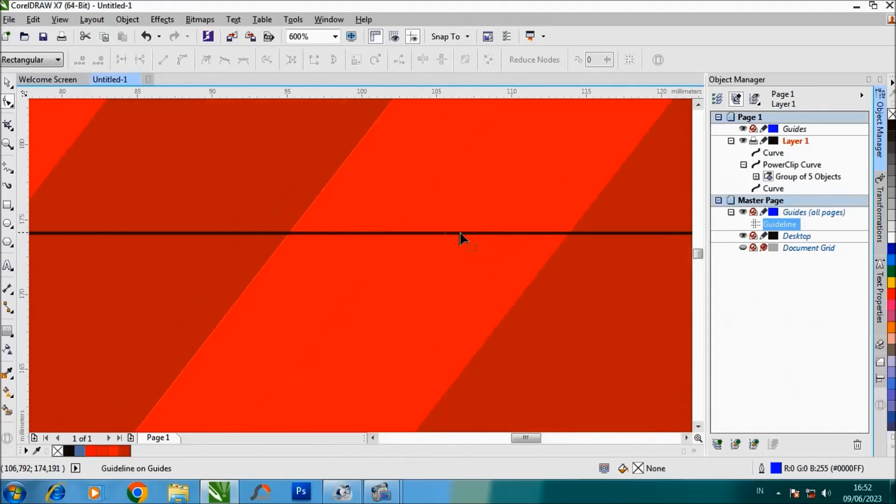
pyautogui.click(455, 233)
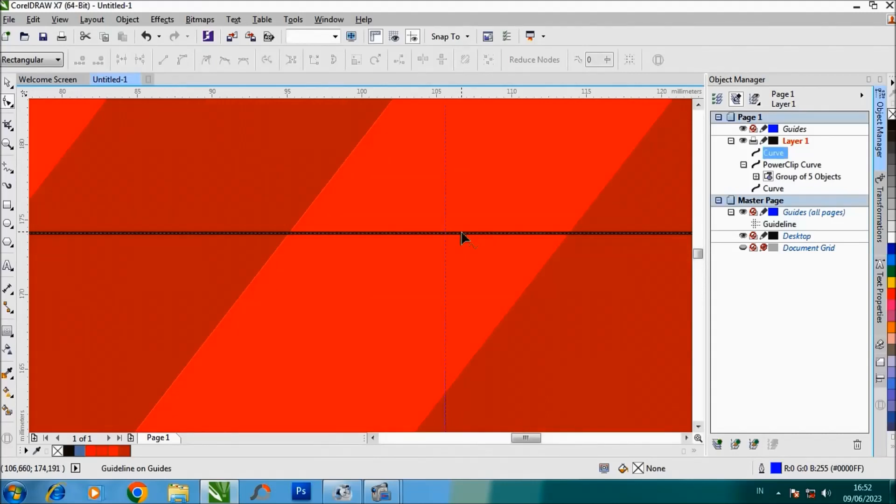
pyautogui.moveTo(445, 234); pyautogui.dragTo(446, 125)
pyautogui.scroll(-3, 415, 182)
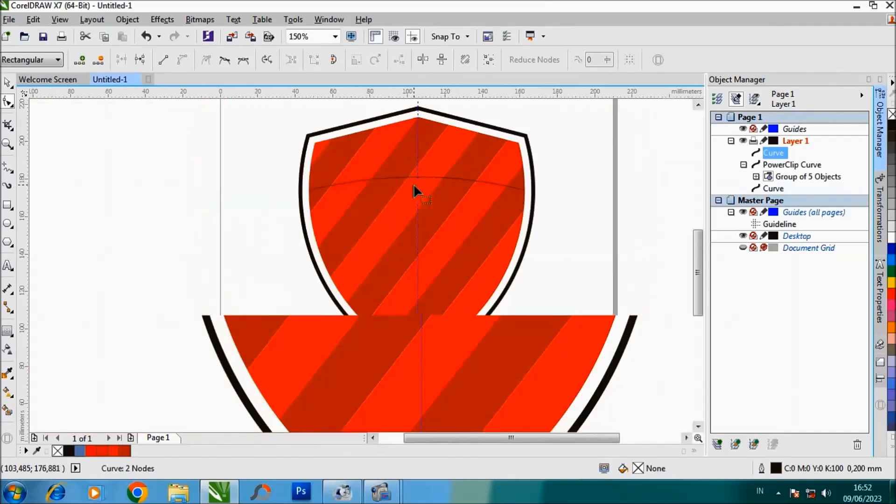
pyautogui.scroll(2, 404, 147)
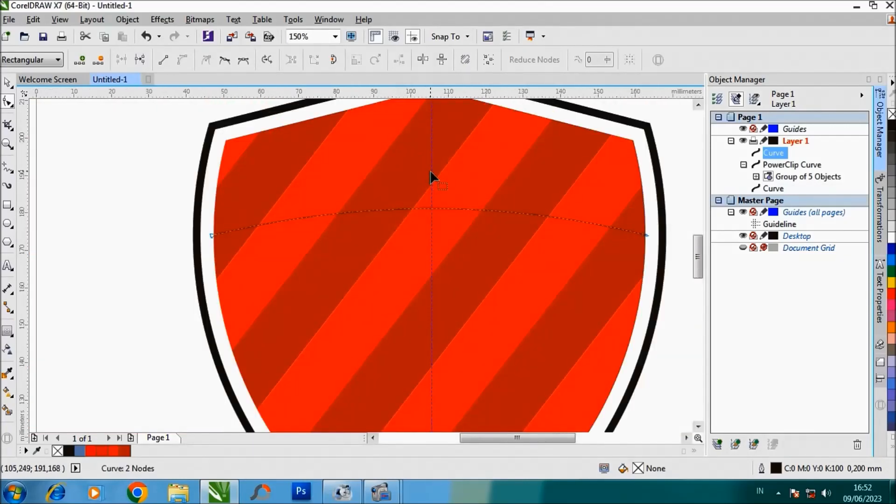
# - Delete the vertical guideline running through the shield's centre
pyautogui.press('space')
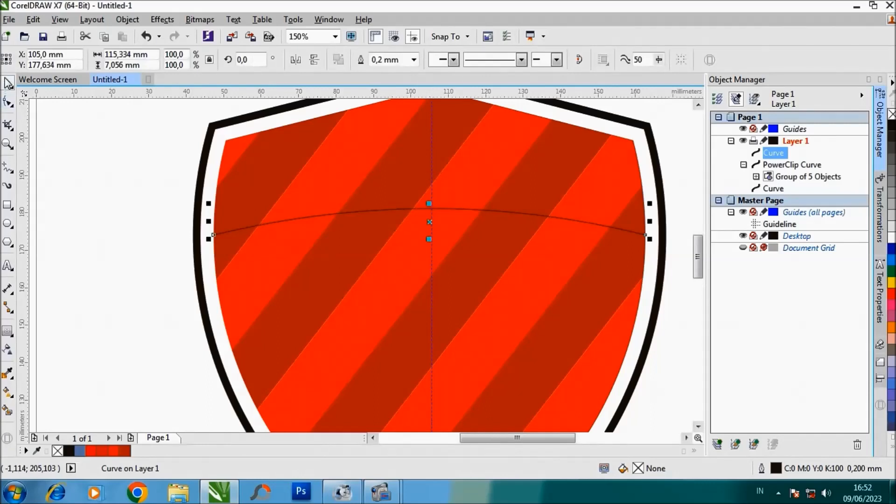
pyautogui.click(431, 156)
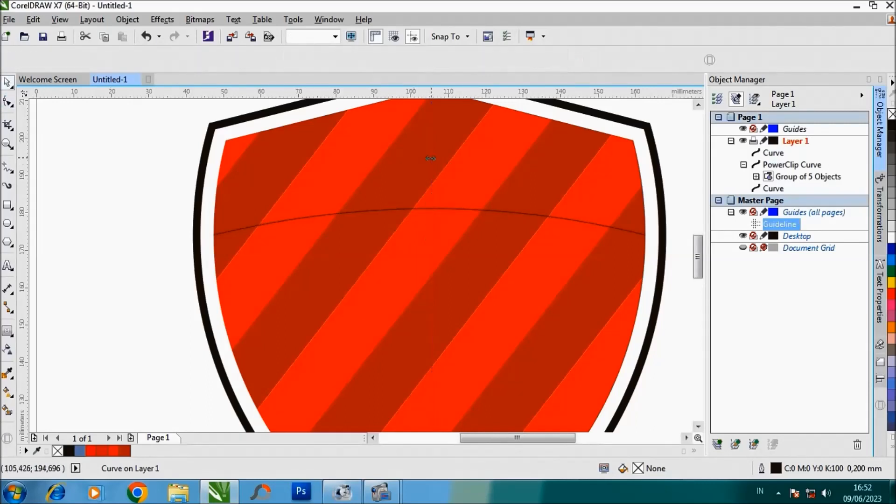
pyautogui.press('Delete')
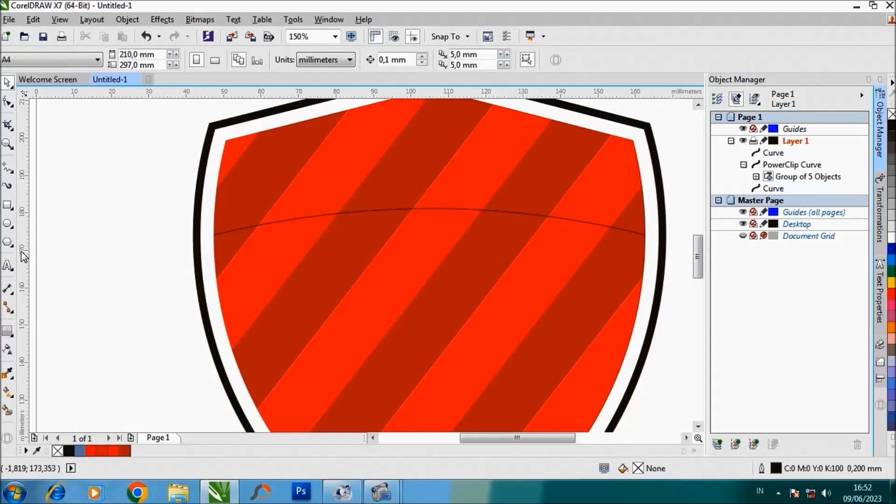
# - Add the artistic text "FOOTBALL CLUB" along the arched line, starting near its left end
pyautogui.click(8, 265)
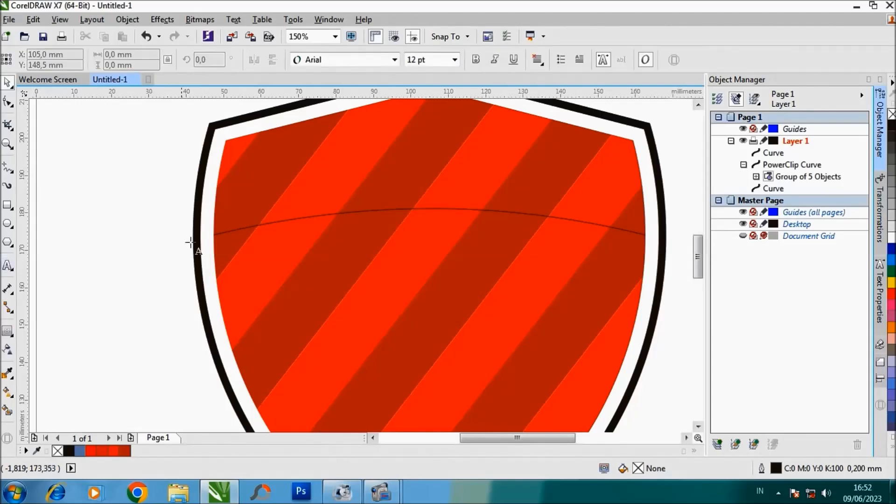
pyautogui.click(236, 228)
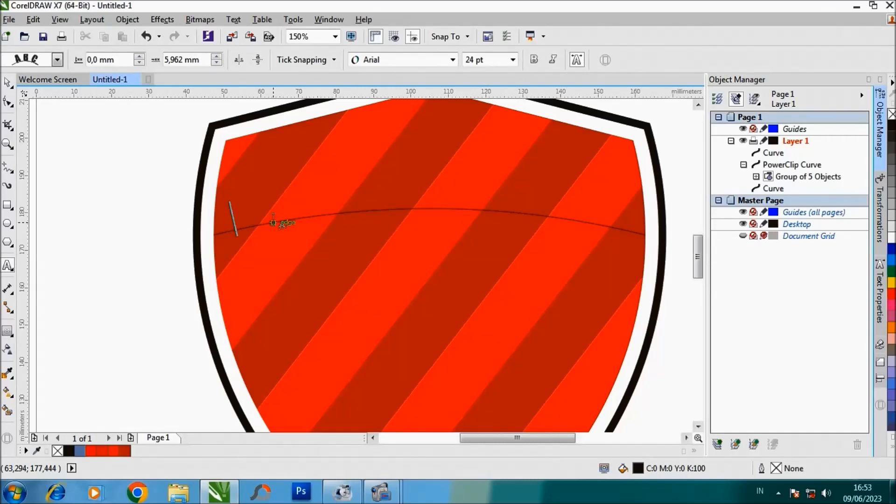
pyautogui.write('FOOTB')
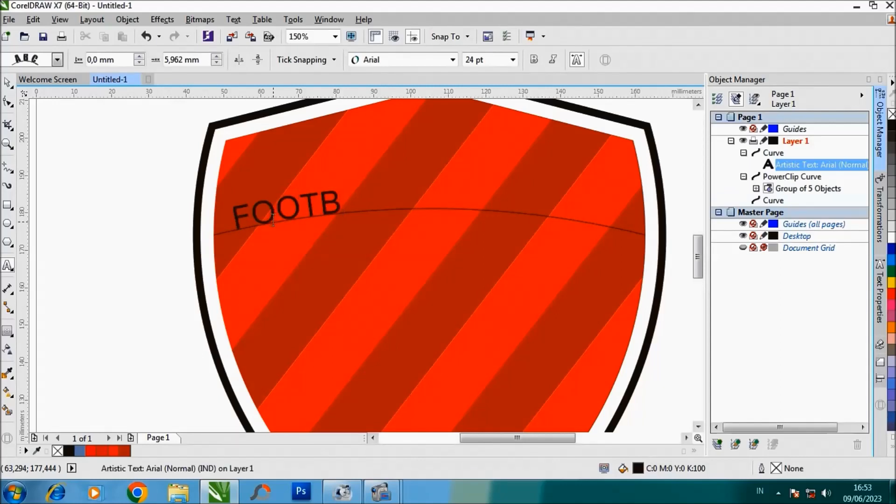
pyautogui.write('ALL')
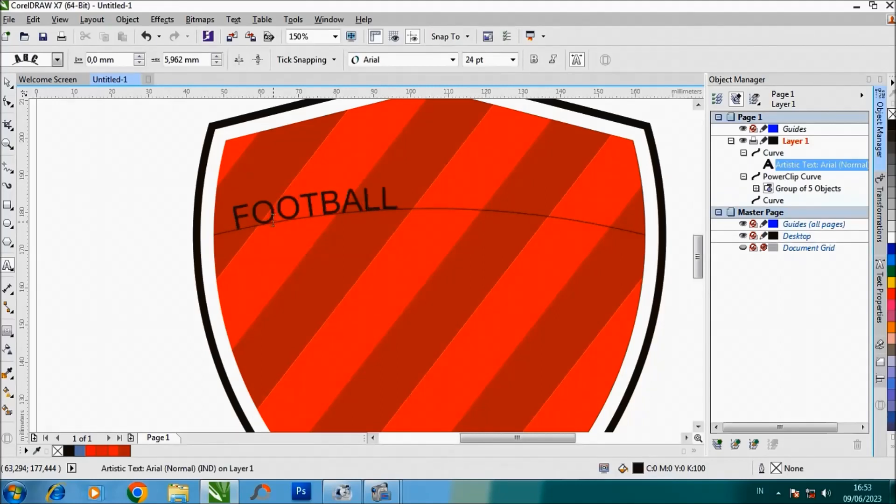
pyautogui.write(' CLUB')
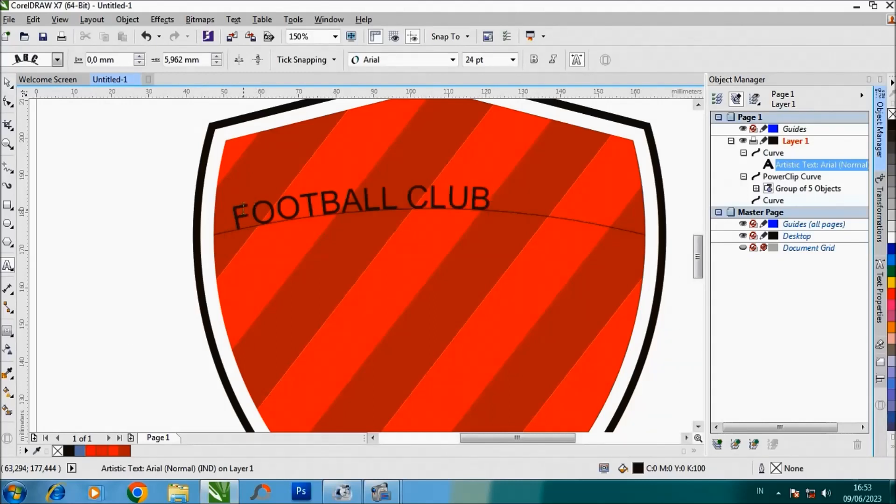
# - Apply the third text orientation style to the arched text and enlarge it to about 36 pt
pyautogui.click(10, 85)
pyautogui.click(56, 59)
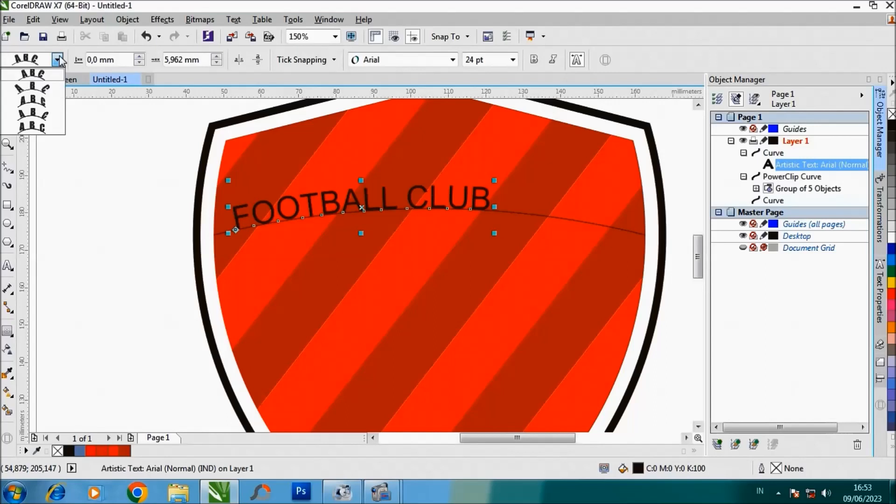
pyautogui.click(51, 103)
pyautogui.moveTo(511, 177); pyautogui.dragTo(619, 168)
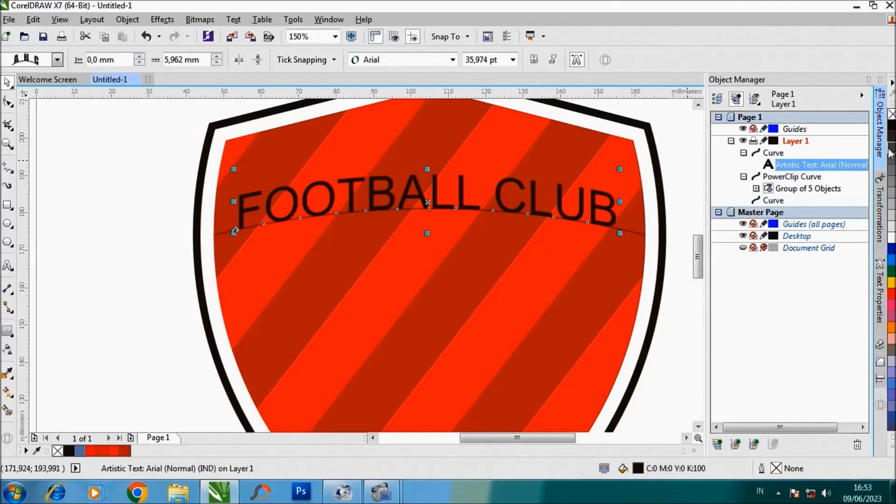
# - Set the text's font to Beast Machines and shrink the text to about 17.5 pt
pyautogui.click(881, 278)
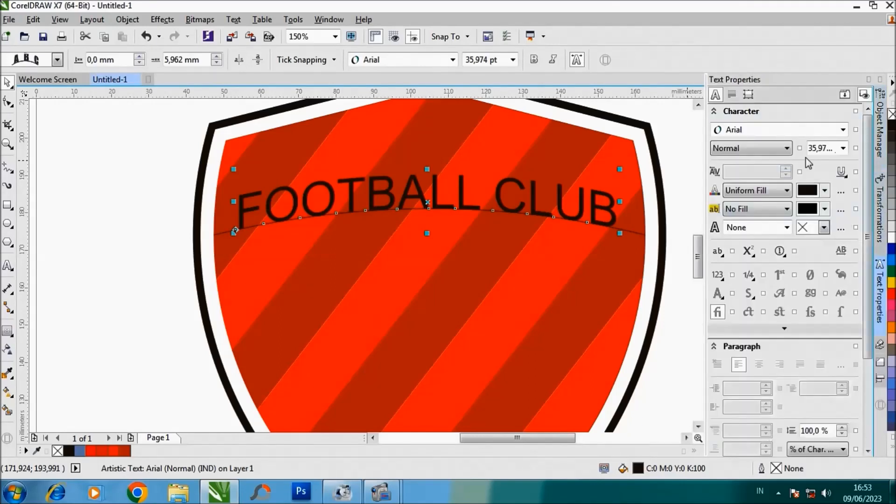
pyautogui.click(795, 131)
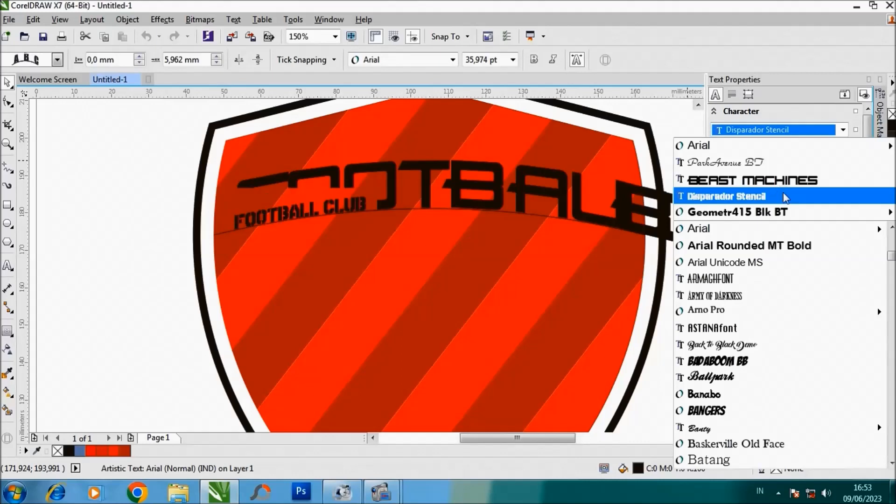
pyautogui.click(766, 180)
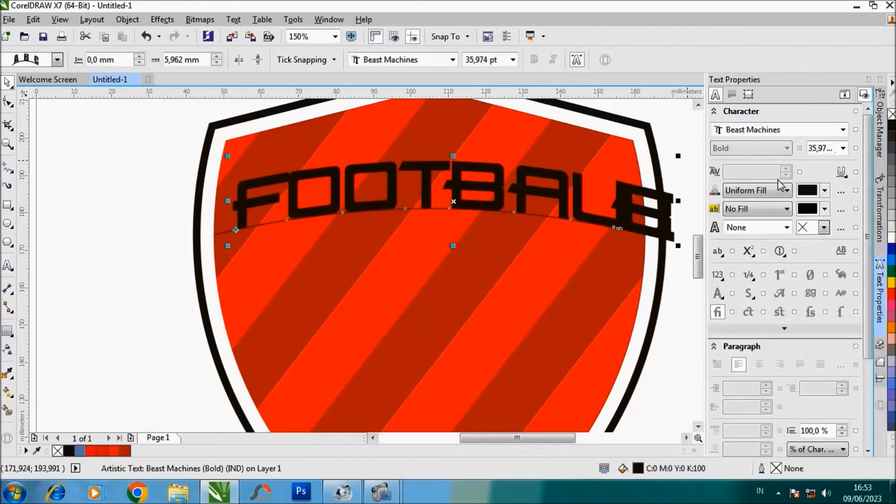
pyautogui.moveTo(680, 156); pyautogui.dragTo(631, 177)
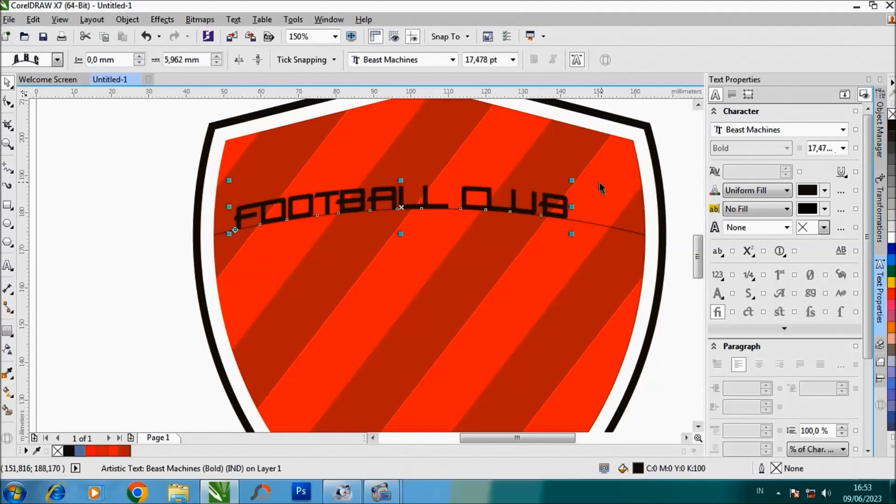
# - Slide the text along the arch to an offset of about 13.3 mm so it sits centrally
pyautogui.scroll(2, 226, 224)
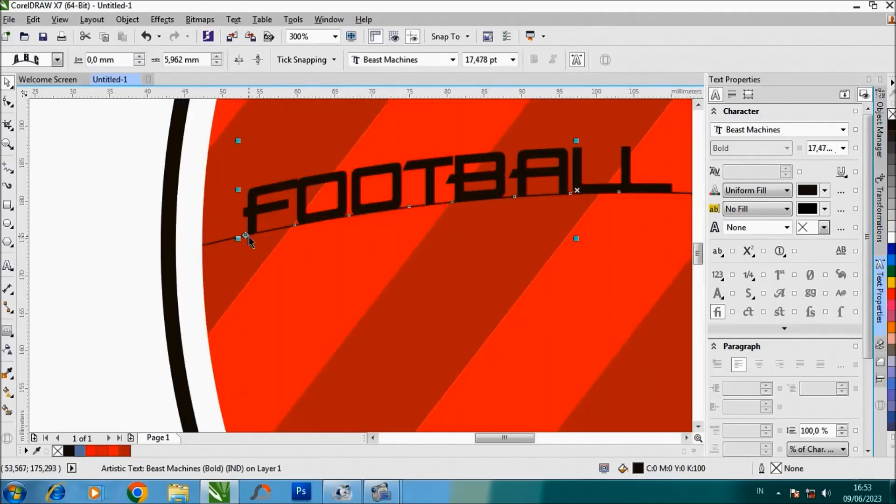
pyautogui.scroll(-2, 249, 241)
pyautogui.moveTo(248, 237); pyautogui.dragTo(279, 231)
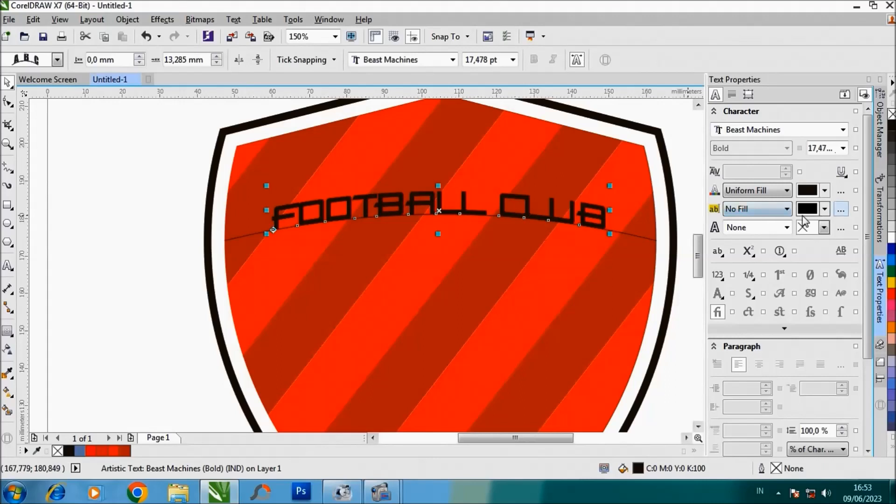
# - Increase the character spacing of the arched text to 26 %
pyautogui.scroll(-3, 804, 222)
pyautogui.click(766, 365)
pyautogui.click(766, 365)
pyautogui.click(766, 365)
pyautogui.click(766, 365)
pyautogui.click(765, 364)
pyautogui.click(766, 364)
pyautogui.click(766, 365)
pyautogui.click(766, 364)
pyautogui.click(765, 365)
pyautogui.click(766, 365)
pyautogui.click(766, 364)
pyautogui.click(766, 364)
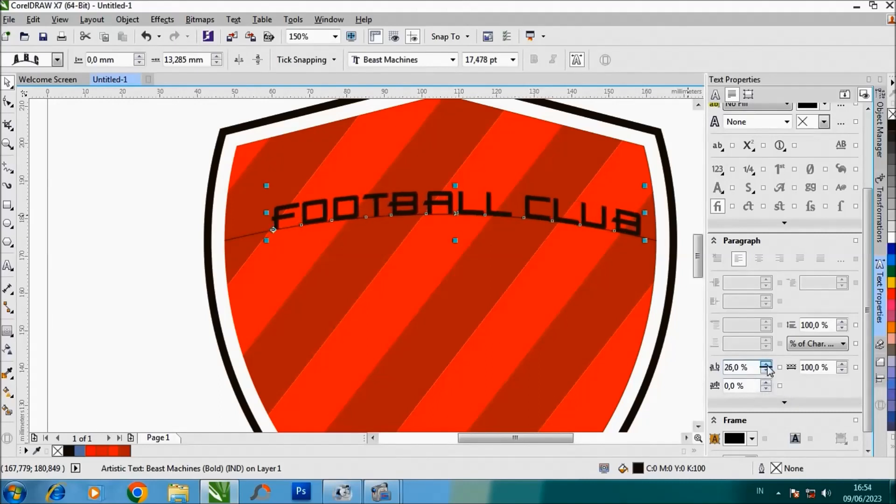
# - Recentre the text on the arch at about 8.6 mm offset and stretch it taller to about 25.5 pt
pyautogui.moveTo(274, 229); pyautogui.dragTo(440, 213)
pyautogui.moveTo(259, 234); pyautogui.dragTo(258, 234)
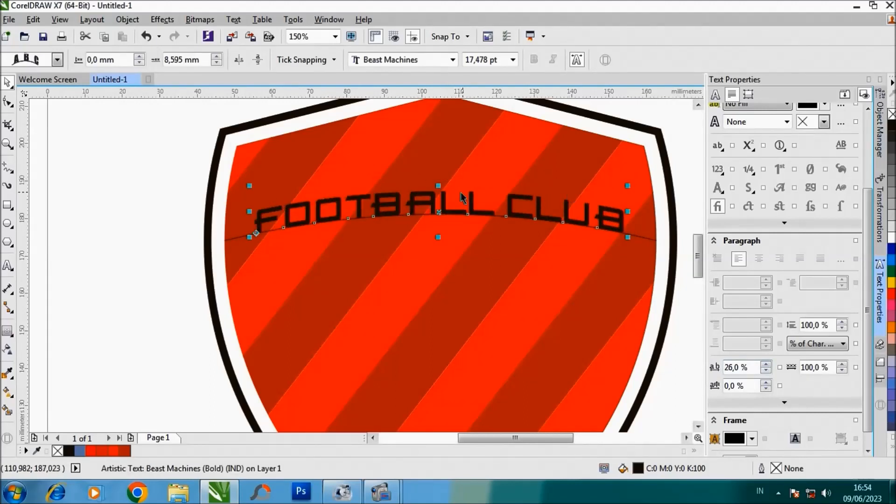
pyautogui.moveTo(439, 184)
pyautogui.mouseDown()
pyautogui.moveTo(439, 153)
pyautogui.moveTo(441, 176)
pyautogui.mouseUp()
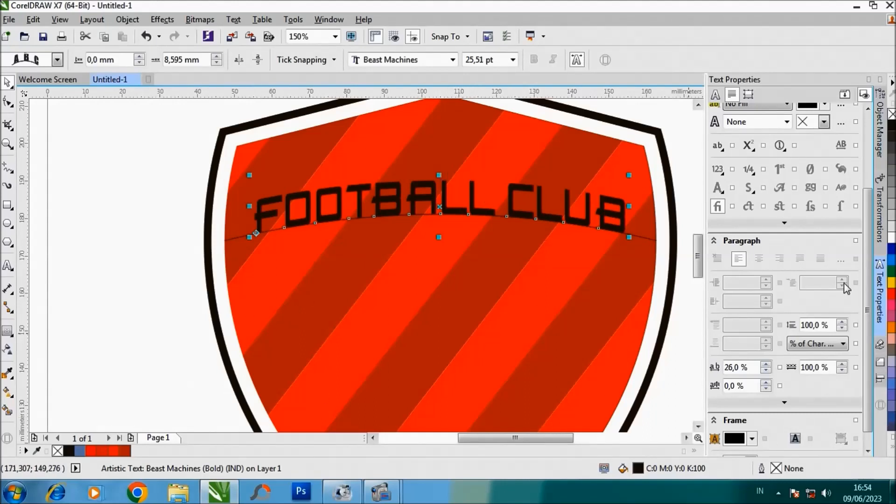
# - Fill the arched text with white and fine-tune its offset along the path to about 8.4 mm
pyautogui.click(891, 237)
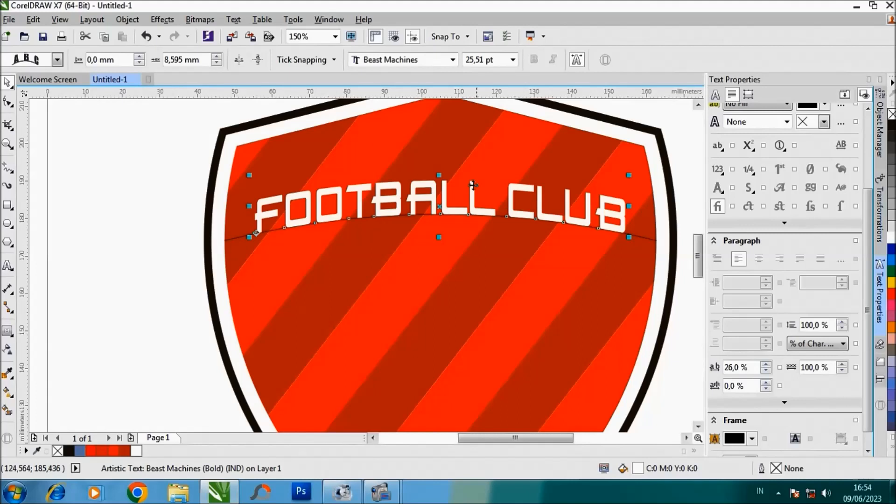
pyautogui.scroll(-1, 286, 189)
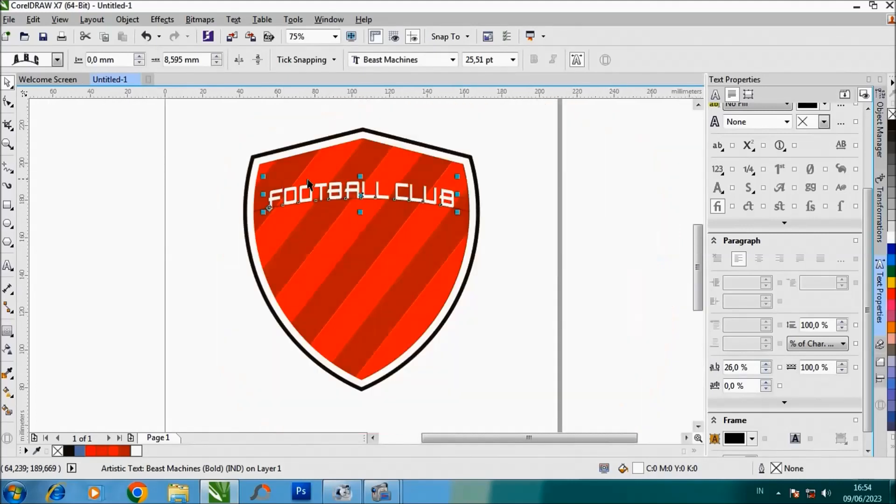
pyautogui.scroll(1, 360, 171)
pyautogui.moveTo(181, 250); pyautogui.dragTo(184, 251)
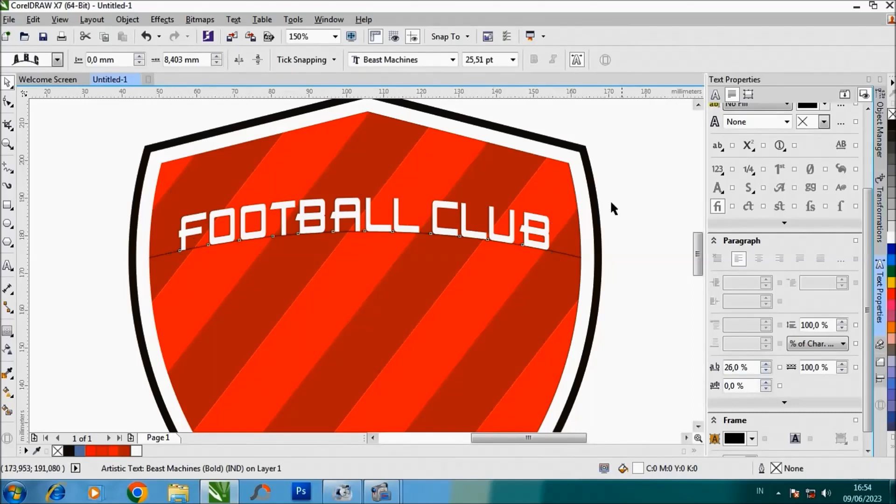
# - Break the text apart from its path and delete the arched line
pyautogui.click(556, 252)
pyautogui.hotkey('ctrl', 'k')
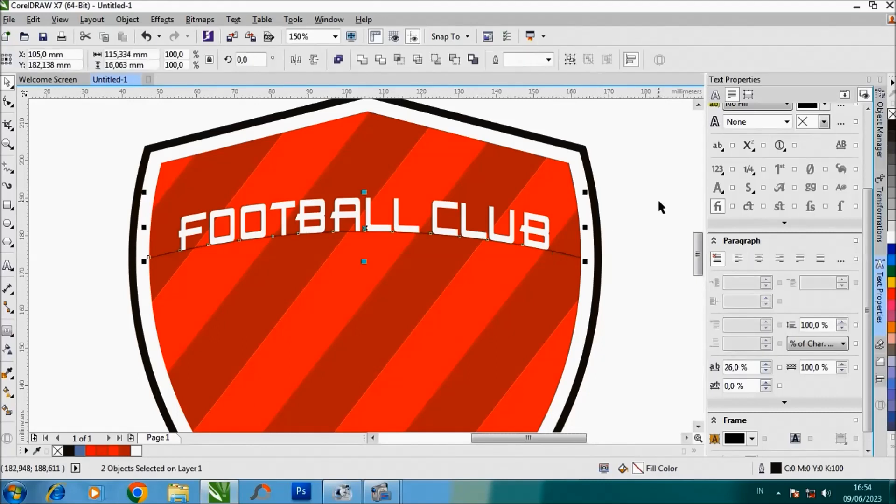
pyautogui.click(657, 205)
pyautogui.click(565, 256)
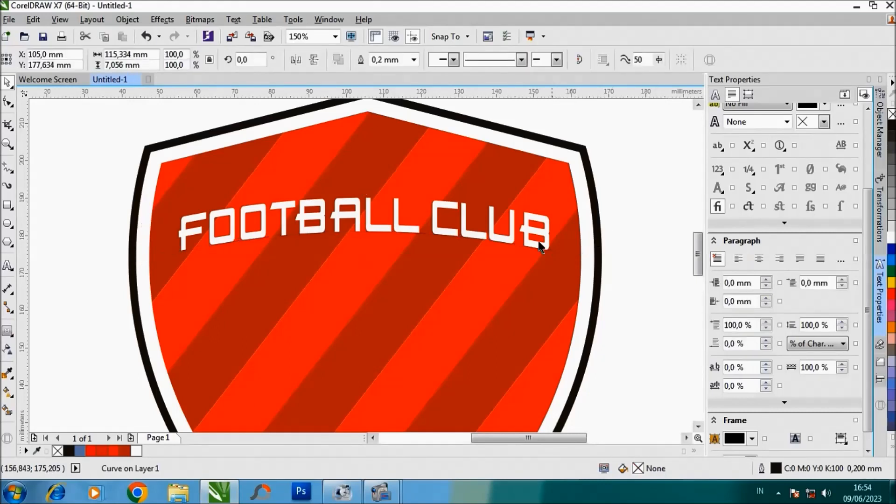
pyautogui.press('Delete')
# - Move the arched text straight up to about Y 189.3 mm in the shield's upper part and deselect it
pyautogui.moveTo(395, 220); pyautogui.dragTo(396, 194)
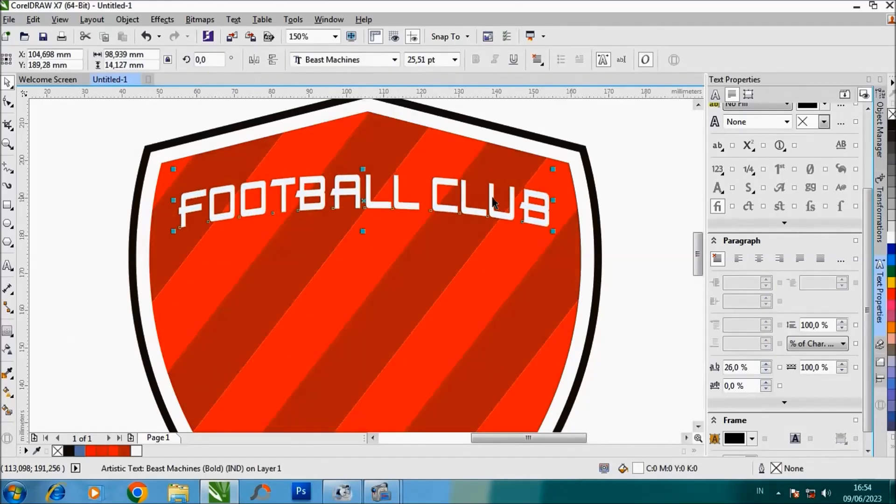
pyautogui.click(597, 170)
pyautogui.scroll(-2, 577, 177)
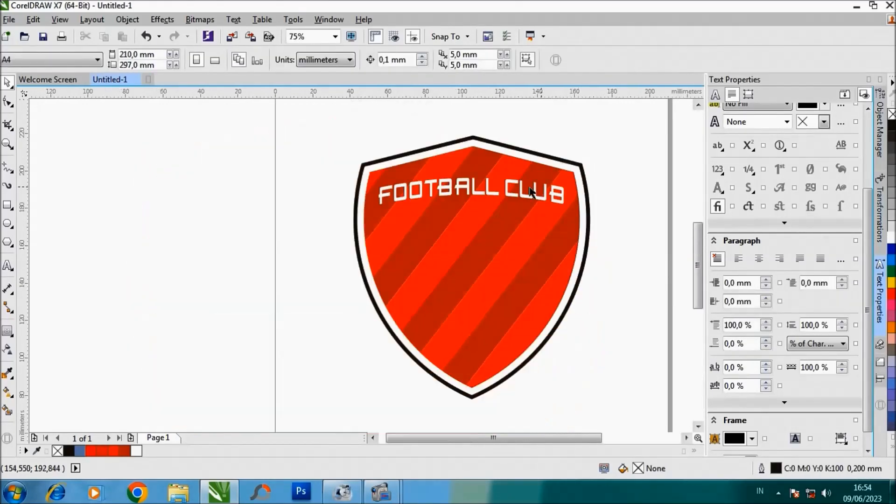
# - Draw a five-sided polygon about 27.8 by 26.5 mm beside the shield and fill it with black
pyautogui.scroll(2, 468, 192)
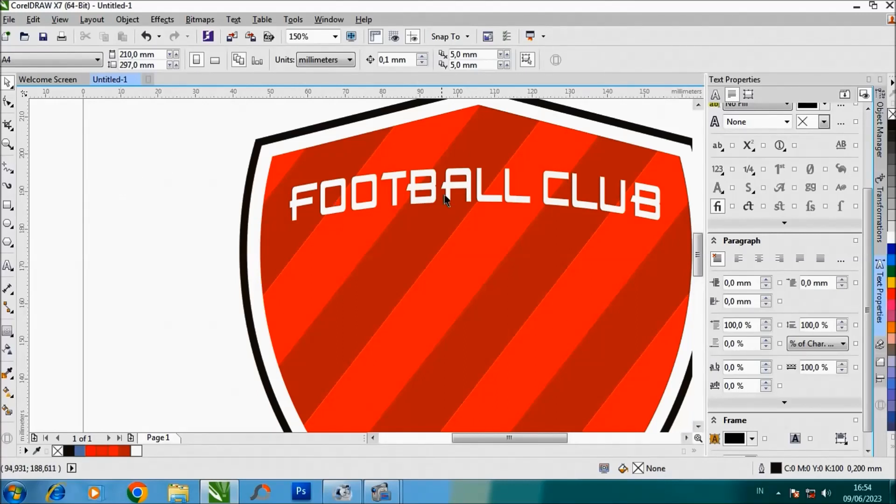
pyautogui.scroll(-2, 447, 198)
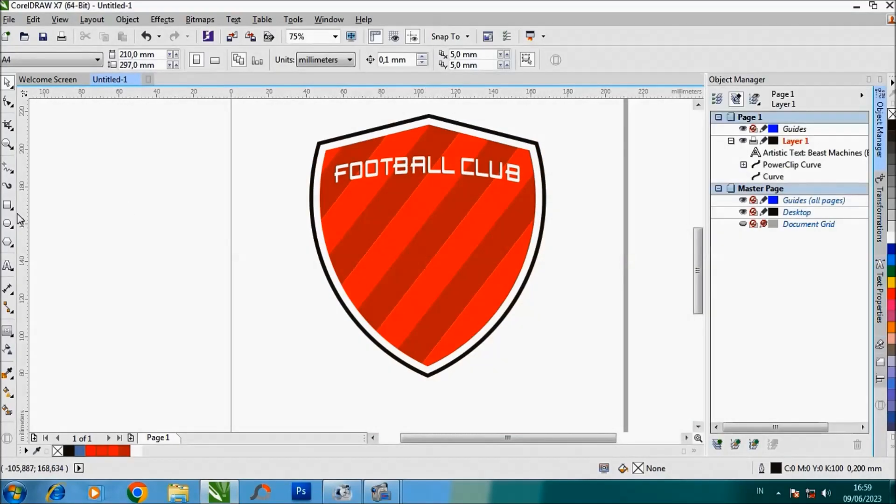
pyautogui.moveTo(148, 237); pyautogui.dragTo(205, 289)
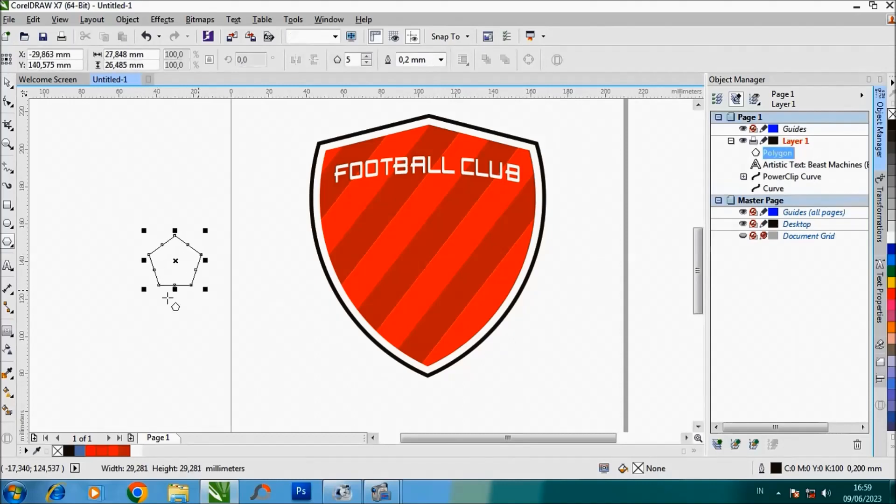
pyautogui.click(68, 451)
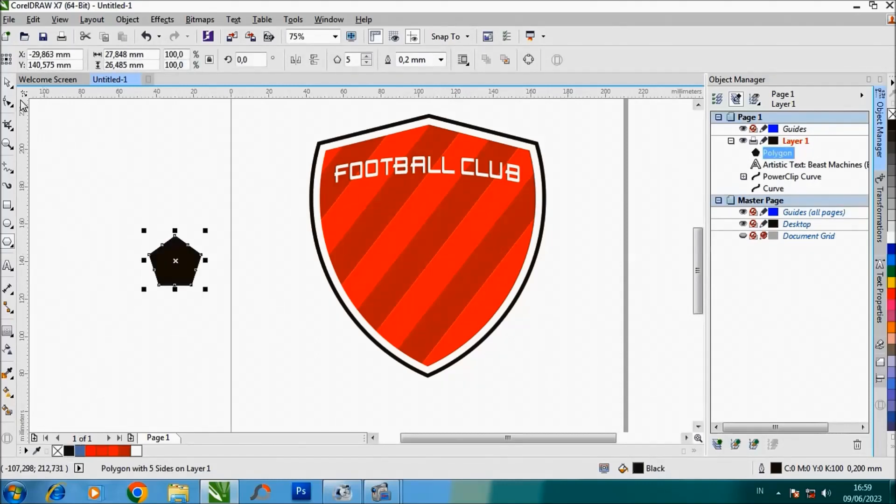
# - Duplicate the black pentagon straight above the original at about Y 179.2 mm and mirror the copy vertically
pyautogui.click(7, 84)
pyautogui.moveTo(174, 260); pyautogui.dragTo(175, 188)
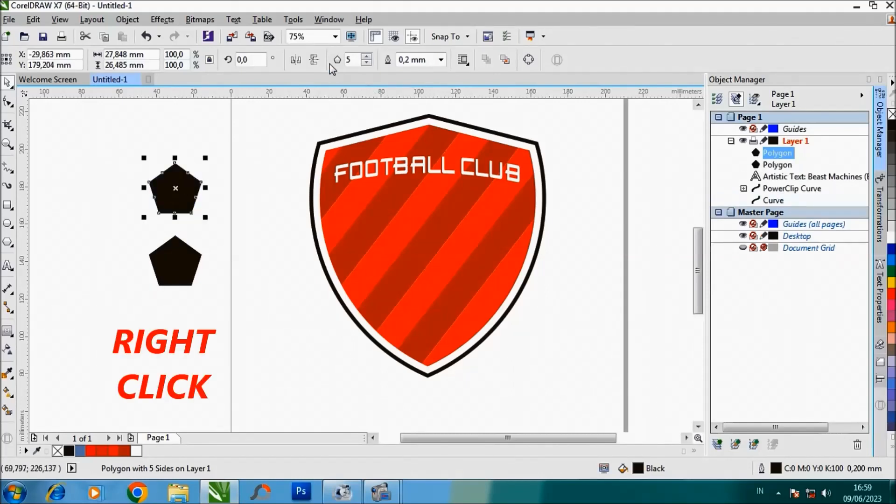
pyautogui.click(314, 59)
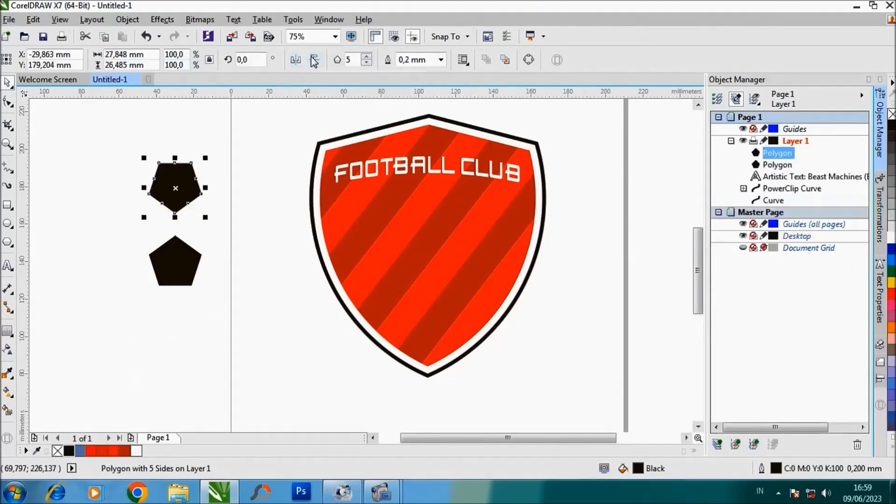
# - Draw a vertical line about 18.7 mm long joining the two pentagons' tips and centre it horizontally on the upper pentagon
pyautogui.click(8, 176)
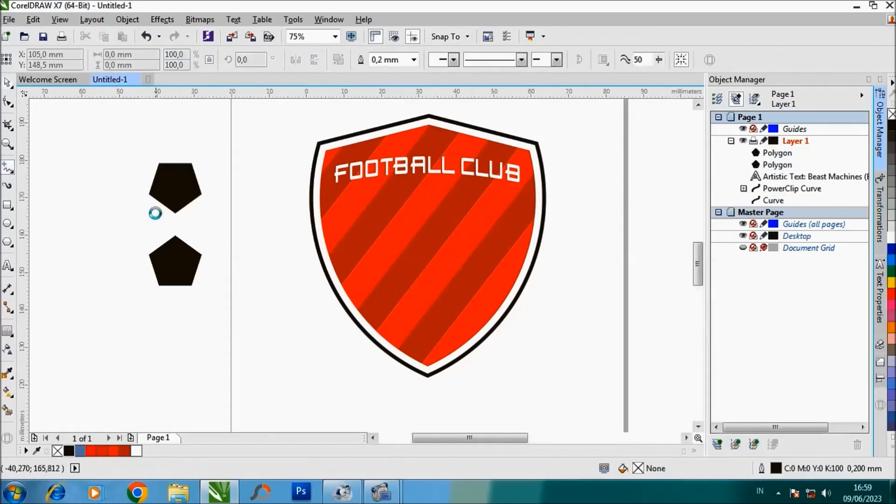
pyautogui.scroll(2, 155, 211)
pyautogui.click(193, 200)
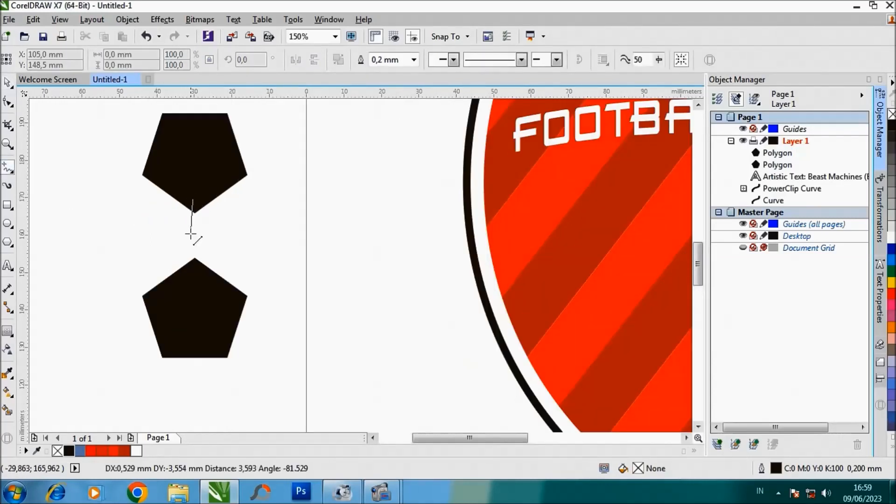
pyautogui.click(193, 269)
pyautogui.scroll(4, 192, 269)
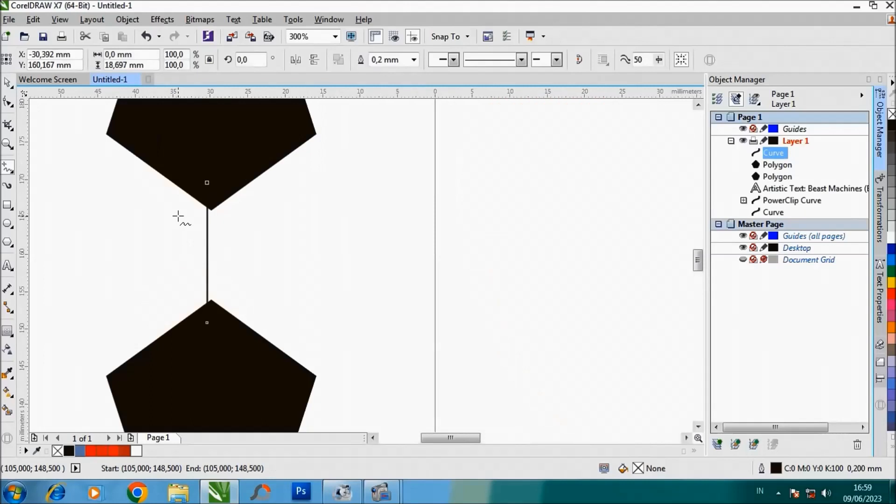
pyautogui.click(8, 84)
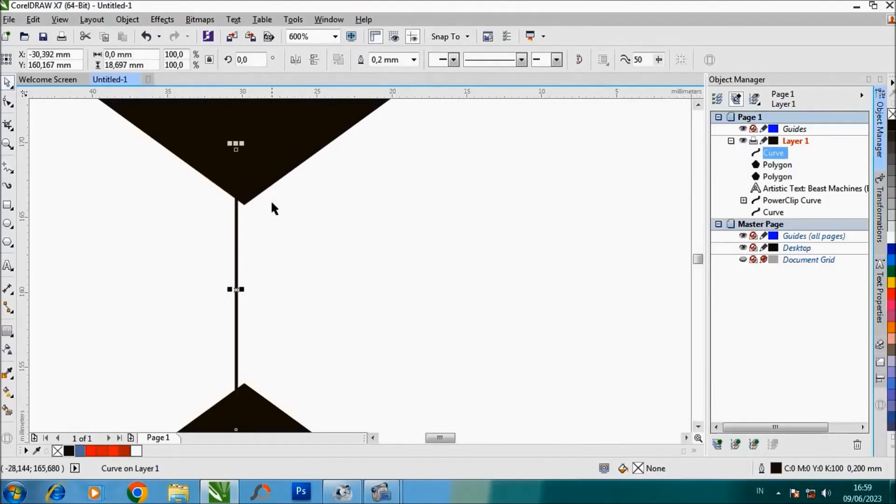
pyautogui.keyDown('shift'); pyautogui.click(273, 168); pyautogui.keyUp('shift')
pyautogui.press('c')
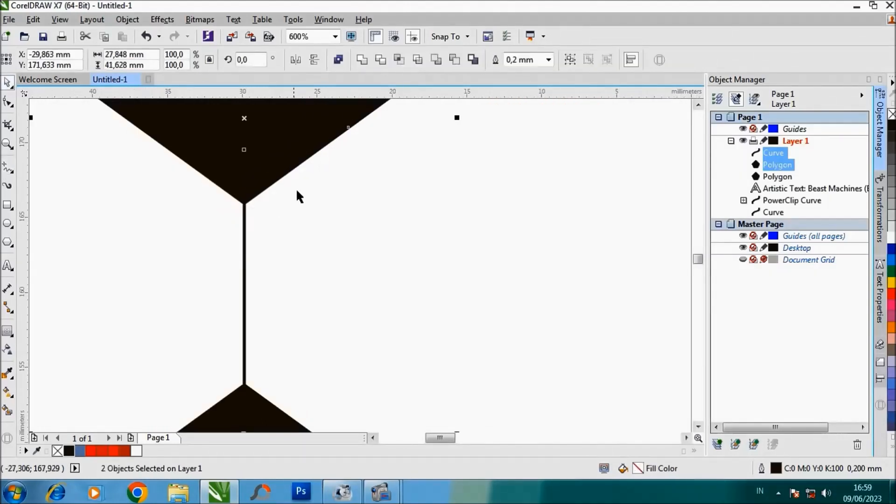
# - Set the connecting line's outline width to 1.0 mm and deselect it
pyautogui.click(248, 260)
pyautogui.click(246, 259)
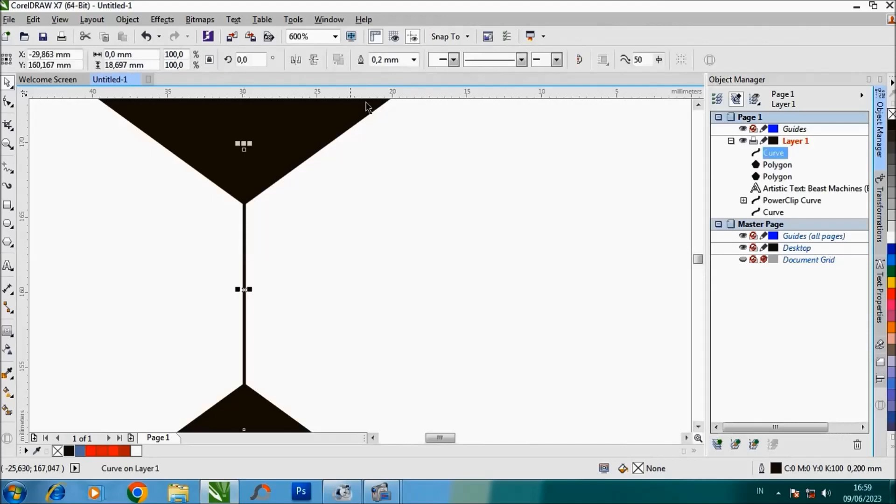
pyautogui.click(413, 59)
pyautogui.click(417, 142)
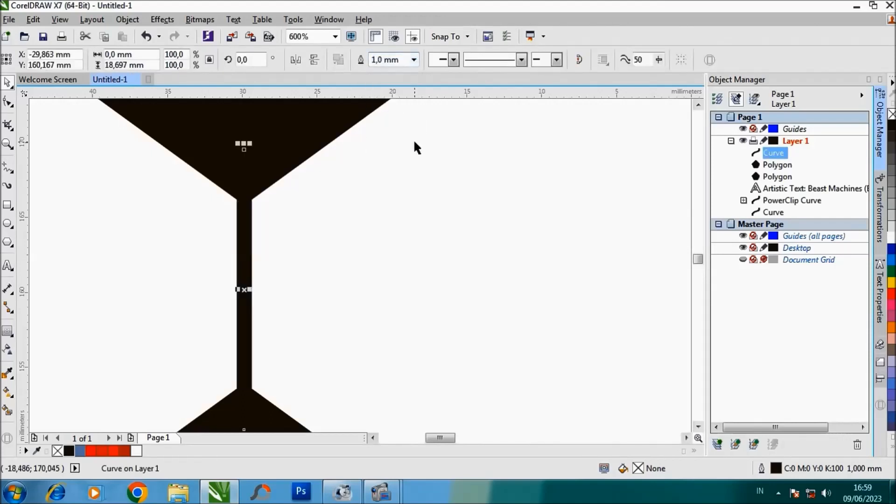
pyautogui.click(318, 167)
# - Group the connecting line with the upper pentagon and move the group's rotation centre onto the lower pentagon's centre
pyautogui.scroll(-5, 318, 167)
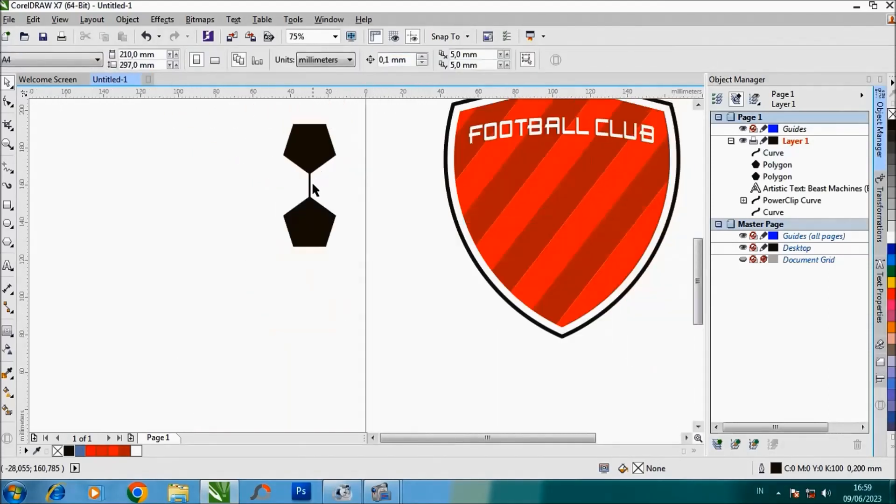
pyautogui.click(311, 182)
pyautogui.keyDown('shift'); pyautogui.click(320, 140); pyautogui.keyUp('shift')
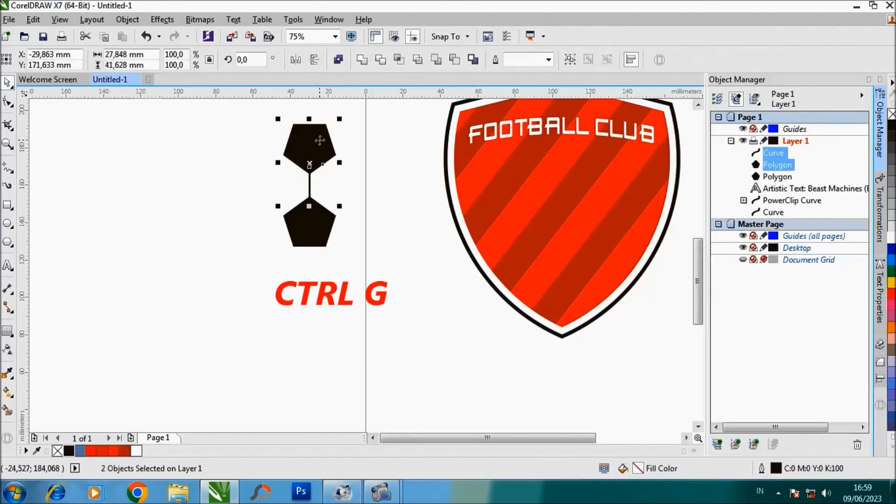
pyautogui.hotkey('ctrl', 'g')
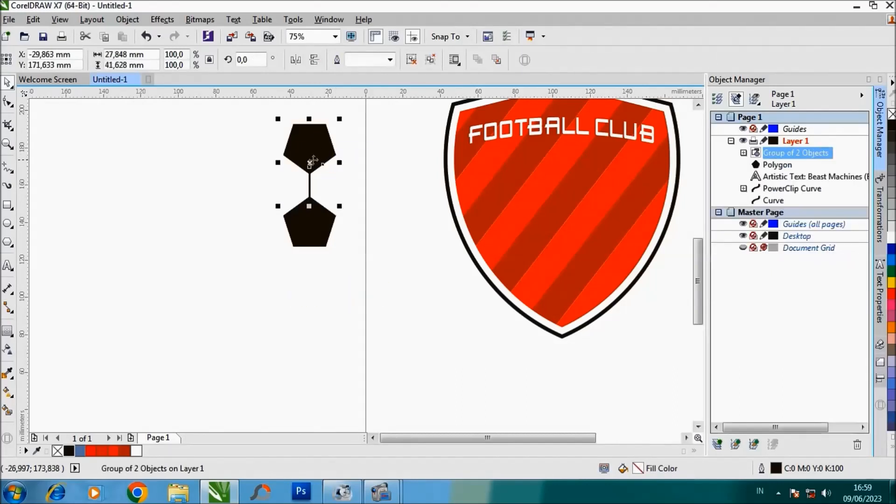
pyautogui.click(309, 163)
pyautogui.moveTo(309, 163); pyautogui.dragTo(309, 223)
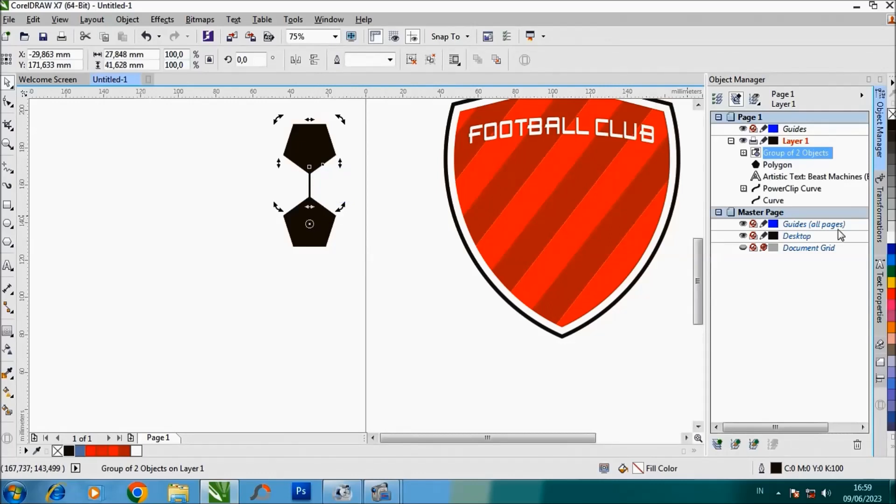
# - Create four copies of the group, each rotated a further 72° around the central pentagon
pyautogui.click(879, 229)
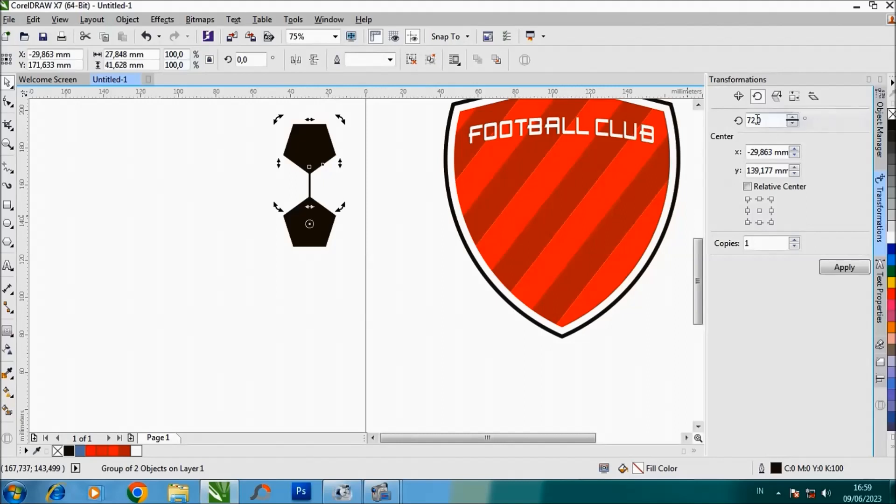
pyautogui.moveTo(762, 121); pyautogui.dragTo(733, 121)
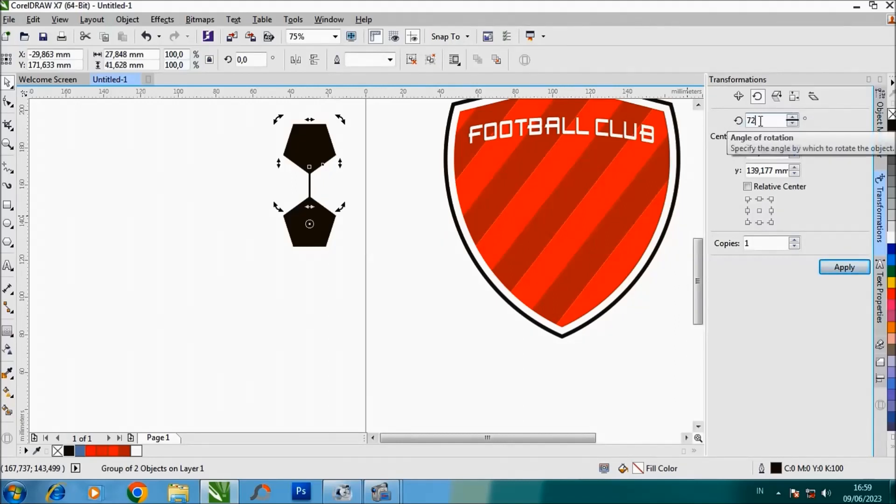
pyautogui.click(840, 268)
pyautogui.click(840, 268)
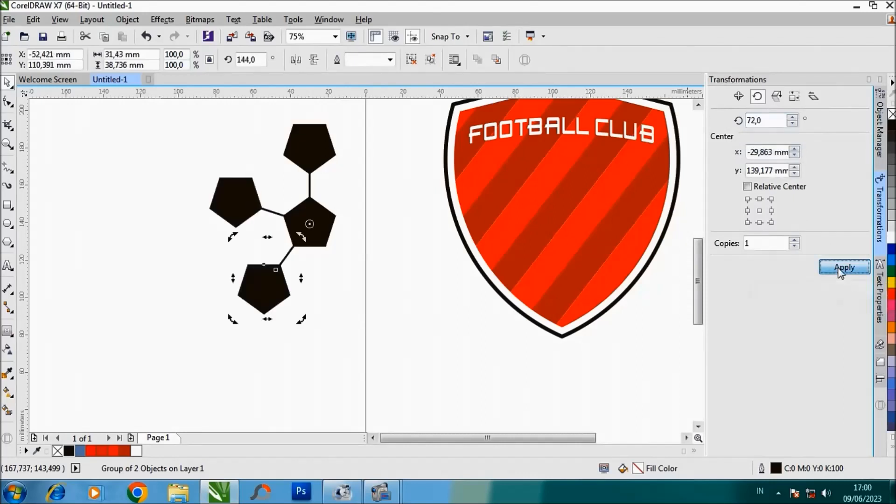
pyautogui.click(840, 268)
pyautogui.click(839, 268)
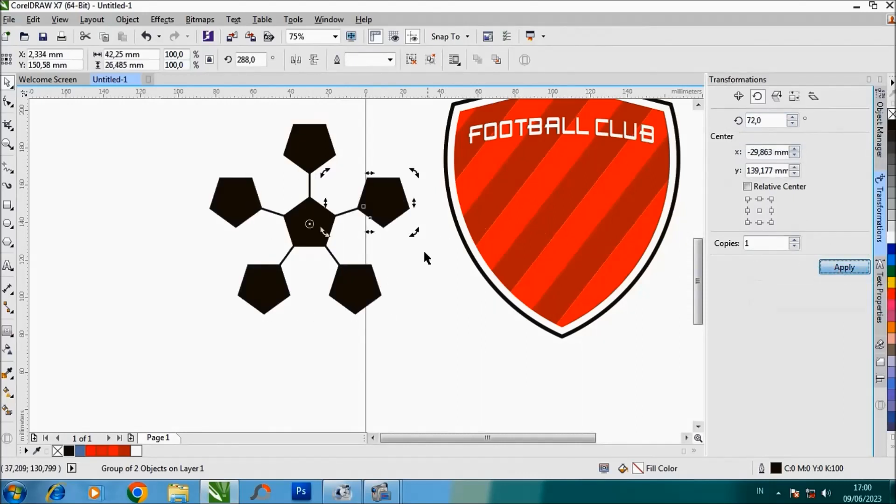
# - Group all the pentagons and lines into one pattern, shift it further from the shield and deselect it
pyautogui.click(396, 254)
pyautogui.scroll(-2, 297, 199)
pyautogui.moveTo(225, 141); pyautogui.dragTo(356, 258)
pyautogui.hotkey('ctrl', 'g')
pyautogui.moveTo(308, 215); pyautogui.dragTo(252, 214)
pyautogui.click(137, 182)
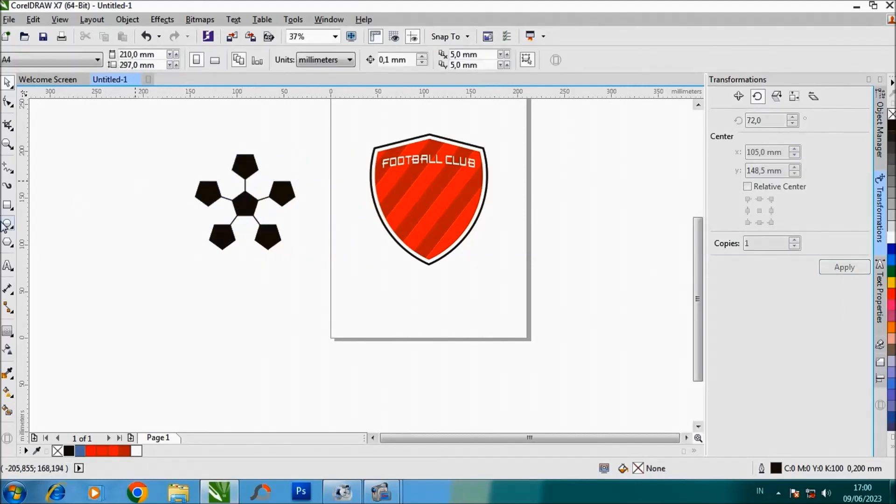
# - Draw a circle about 74.8 mm in diameter beside the pentagon pattern and PowerClip the pattern inside it
pyautogui.press('F7')
pyautogui.moveTo(148, 230); pyautogui.dragTo(220, 301)
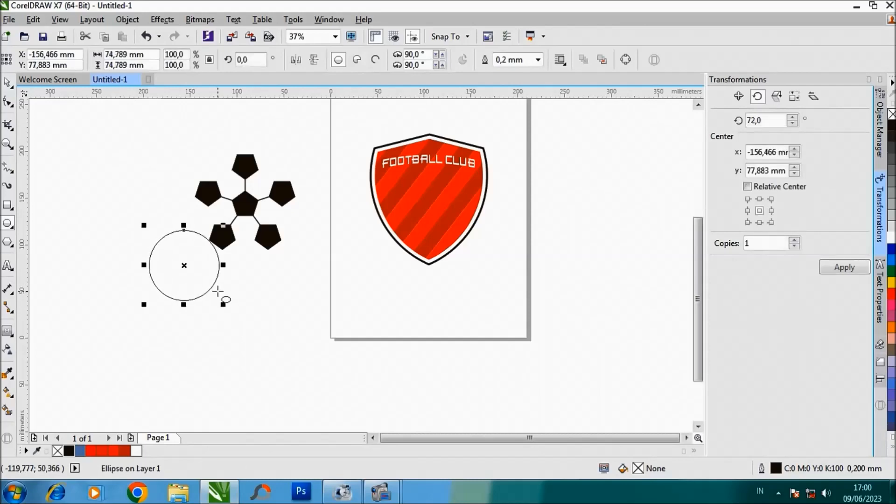
pyautogui.click(9, 83)
pyautogui.moveTo(248, 209); pyautogui.dragTo(254, 234)
pyautogui.rightClick(252, 235)
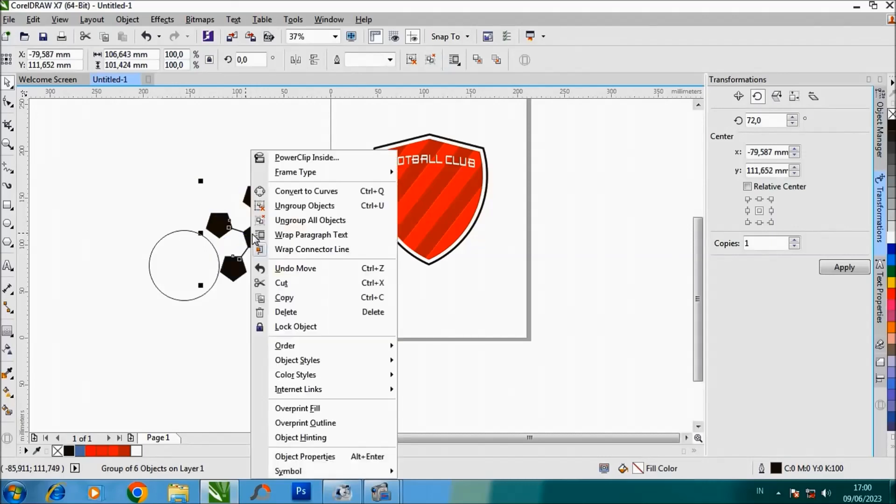
pyautogui.click(286, 161)
pyautogui.click(210, 250)
pyautogui.scroll(2, 165, 250)
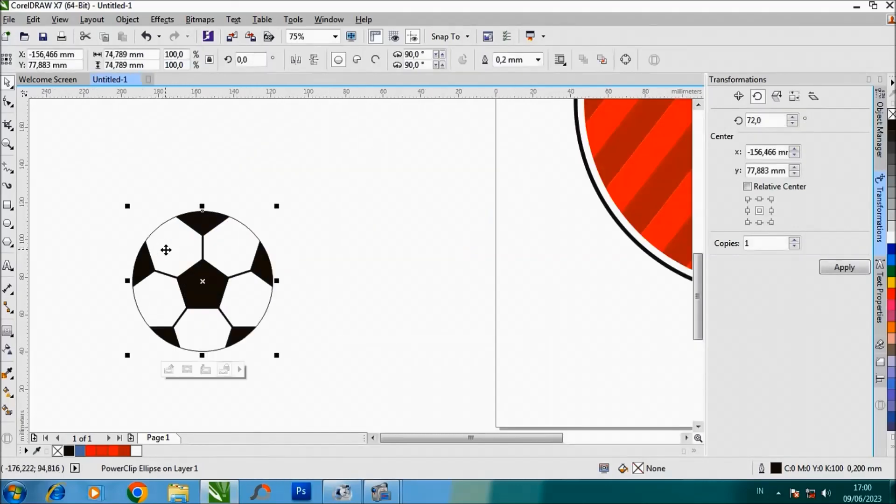
pyautogui.scroll(2, 166, 250)
pyautogui.scroll(-2, 253, 201)
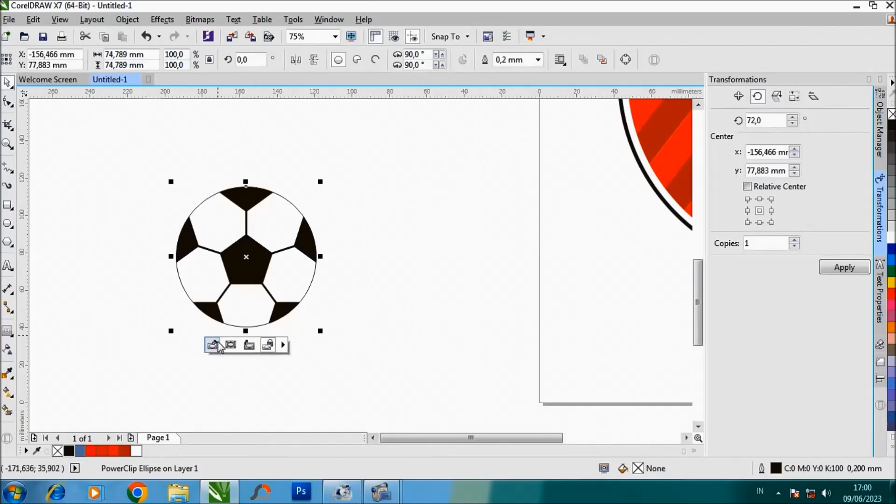
# - Edit the ball's PowerClip contents, raise the pentagon pattern to about Y 80.4 mm and finish editing
pyautogui.click(247, 344)
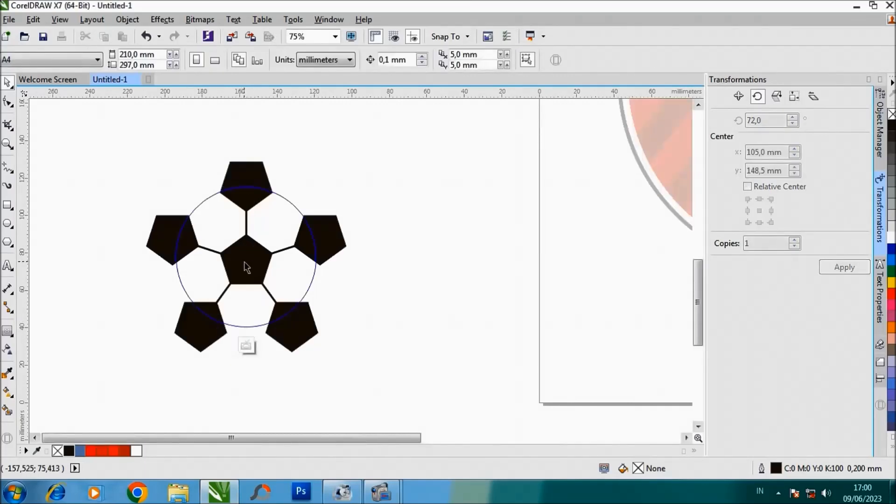
pyautogui.scroll(2, 245, 261)
pyautogui.click(245, 261)
pyautogui.moveTo(243, 257); pyautogui.dragTo(245, 251)
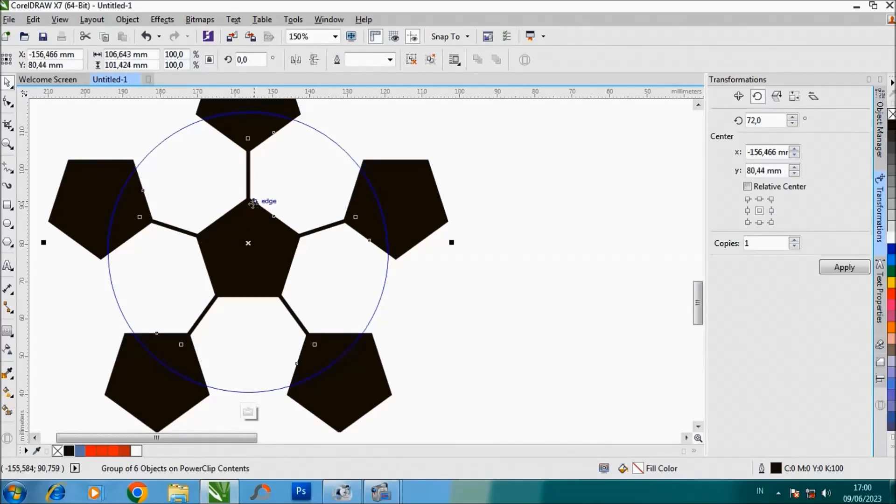
pyautogui.scroll(-1, 252, 203)
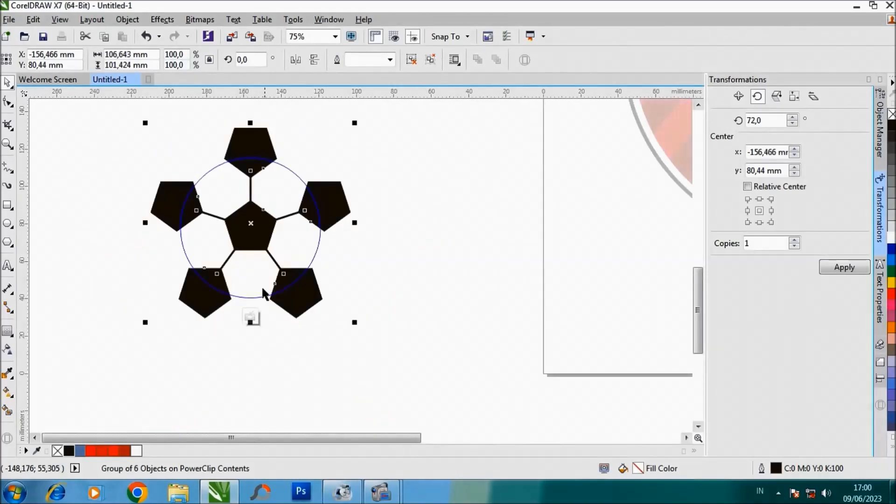
pyautogui.click(251, 317)
pyautogui.click(363, 196)
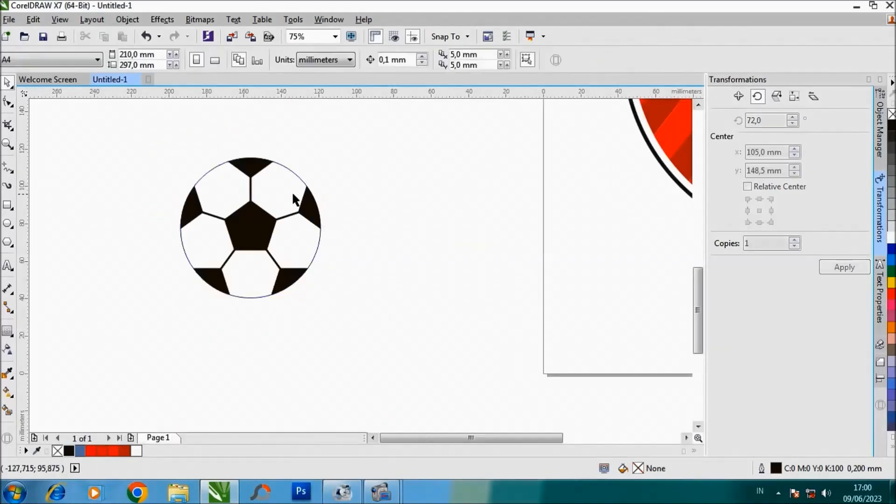
# - Set the ball circle's outline width to 1.0 mm and deselect it
pyautogui.click(284, 190)
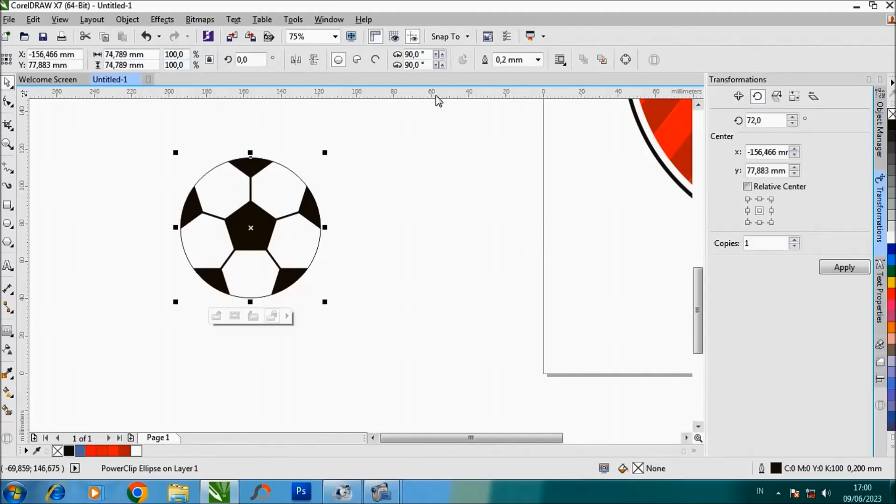
pyautogui.click(538, 60)
pyautogui.click(524, 146)
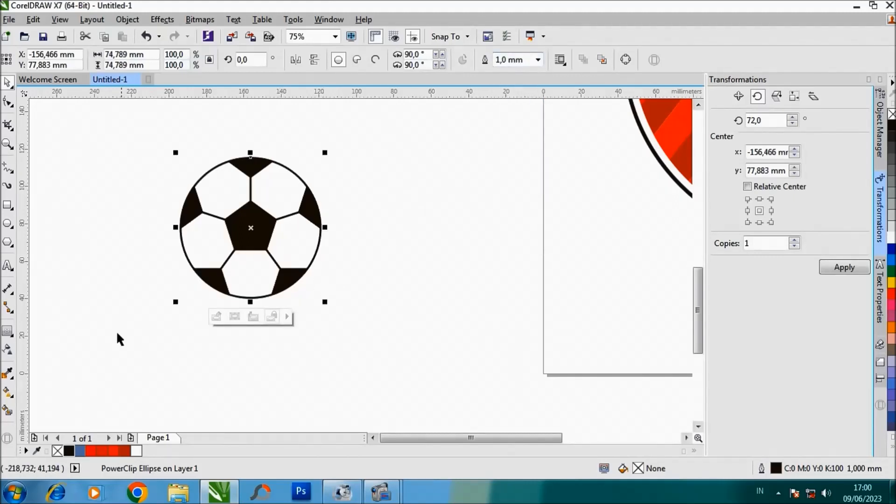
pyautogui.click(106, 297)
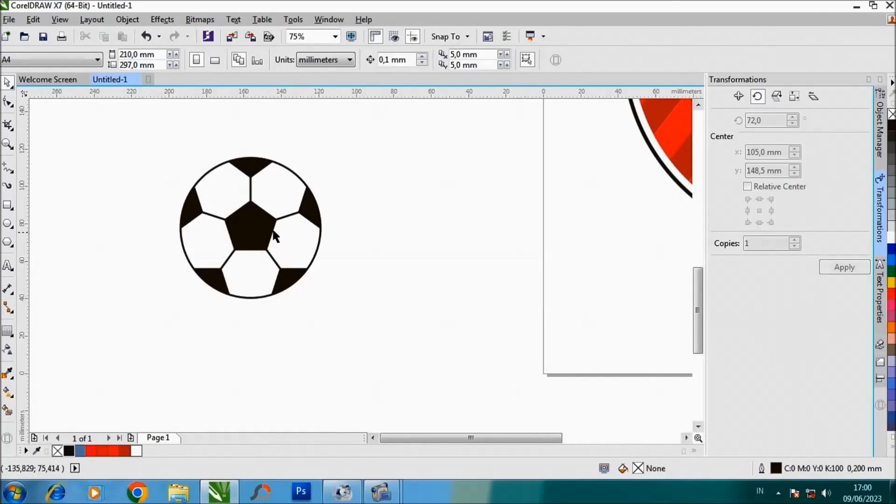
# - Move the ball onto the shield's lower part at about X 101.6, Y 122.0 mm and fill it with white
pyautogui.scroll(-2, 240, 227)
pyautogui.moveTo(281, 227); pyautogui.dragTo(516, 180)
pyautogui.scroll(2, 516, 180)
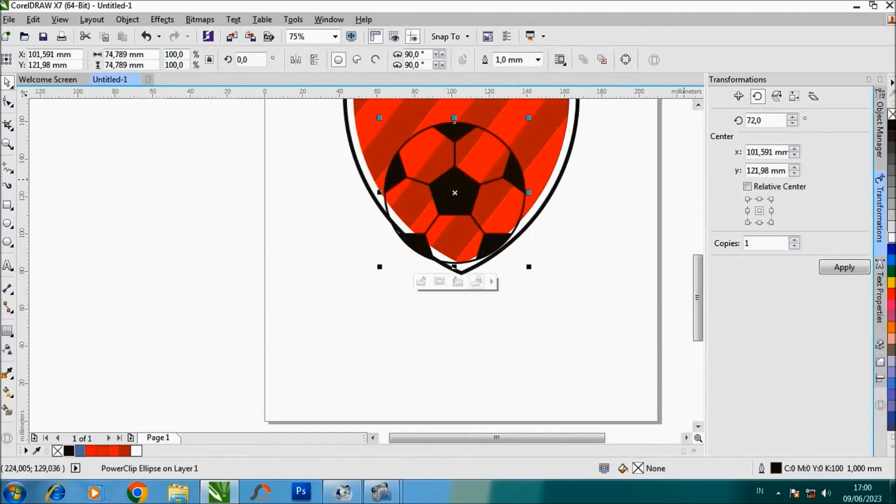
pyautogui.click(136, 451)
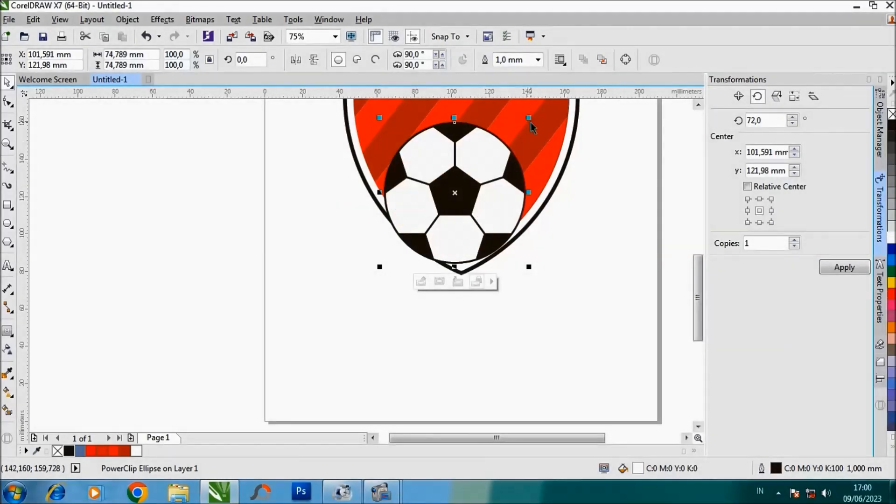
# - Scale the ball down to about 45.2 mm in diameter and move it to about X 103.7, Y 114.9 mm
pyautogui.moveTo(528, 117); pyautogui.dragTo(496, 149)
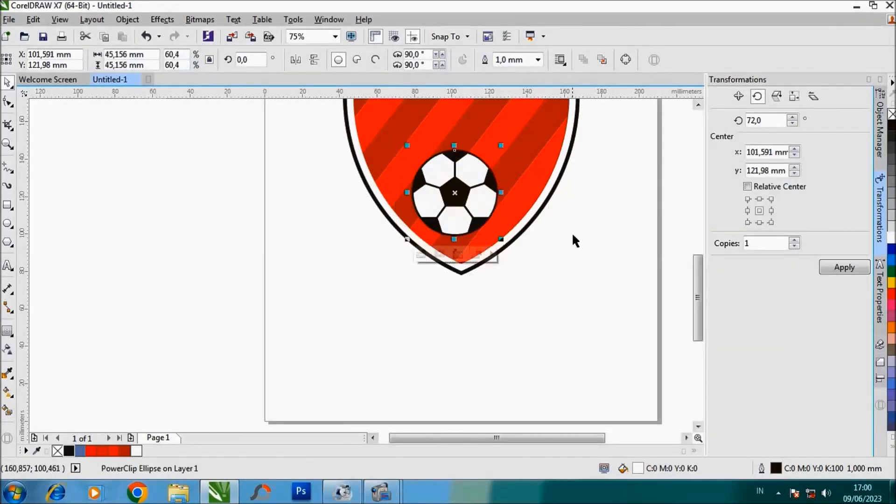
pyautogui.click(527, 259)
pyautogui.scroll(-2, 524, 250)
pyautogui.scroll(2, 555, 222)
pyautogui.moveTo(436, 224); pyautogui.dragTo(431, 231)
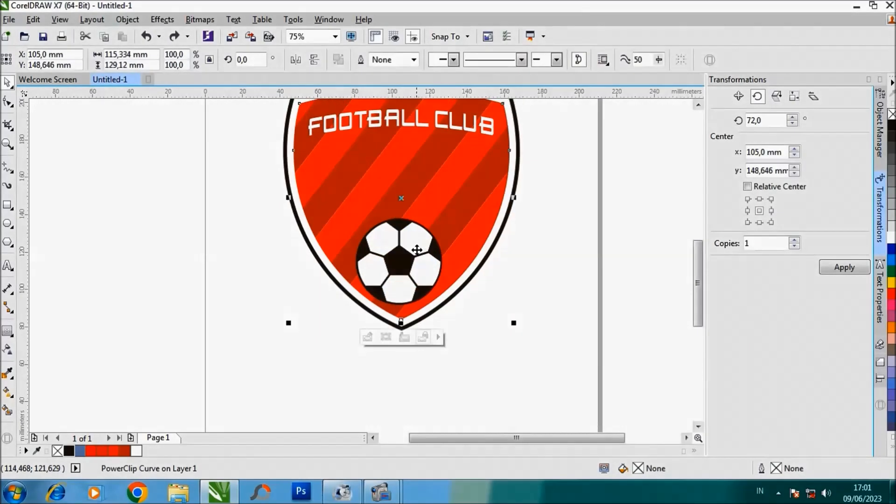
# - Move the ball up to about X 104.2, Y 140.3 mm and enlarge it to about 60.7 mm in diameter
pyautogui.click(403, 260)
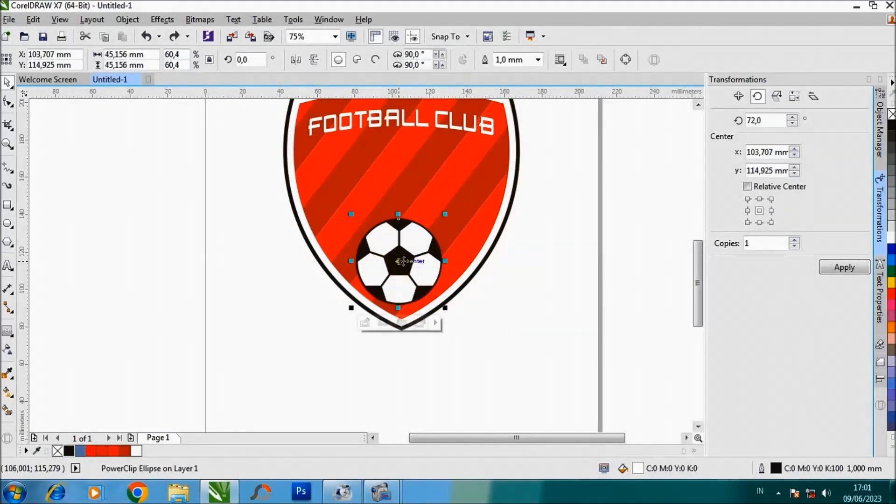
pyautogui.moveTo(404, 260); pyautogui.dragTo(390, 198)
pyautogui.scroll(3, 403, 231)
pyautogui.scroll(-3, 390, 198)
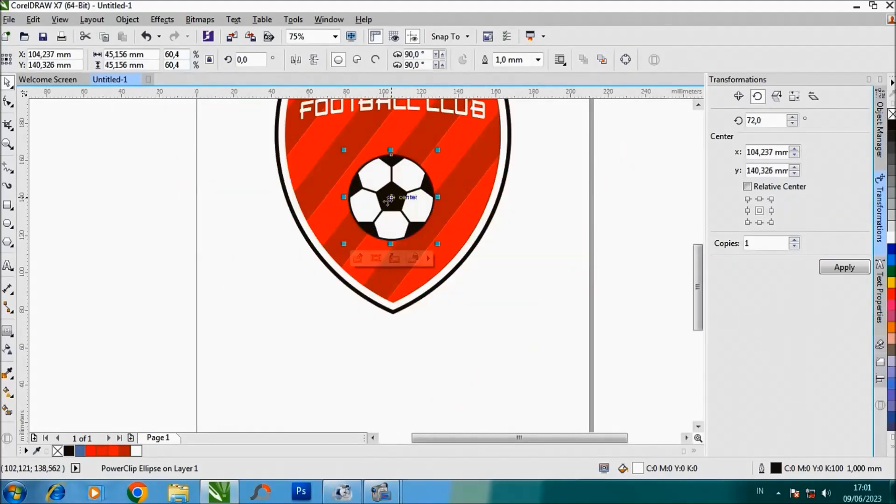
pyautogui.moveTo(439, 148); pyautogui.dragTo(470, 139)
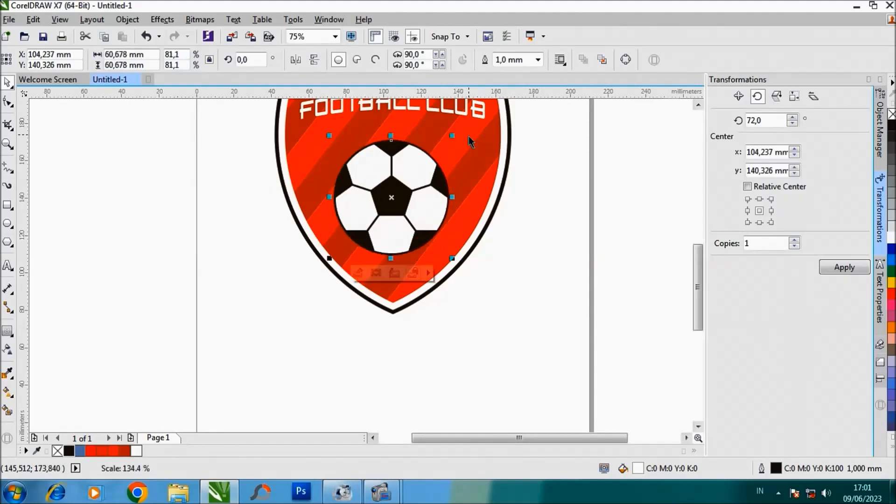
pyautogui.click(533, 224)
pyautogui.scroll(-2, 404, 199)
pyautogui.scroll(2, 402, 183)
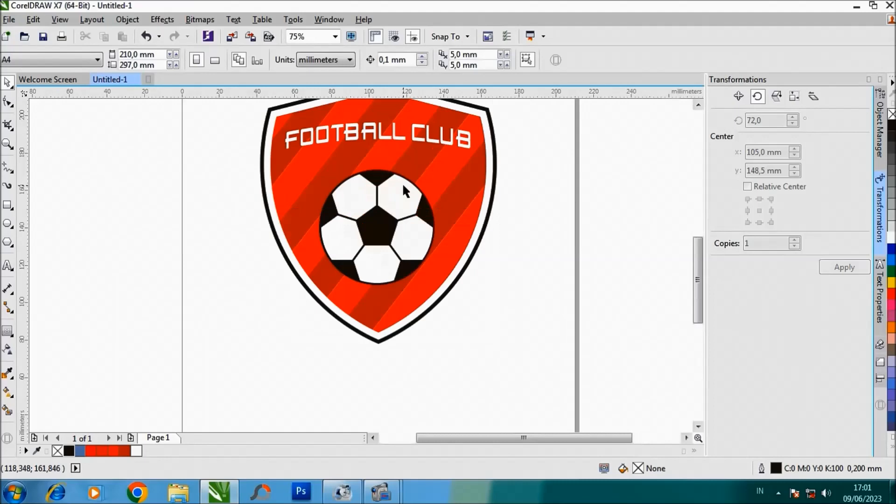
# - Centre the ball horizontally on the shield and clear the selection
pyautogui.click(402, 184)
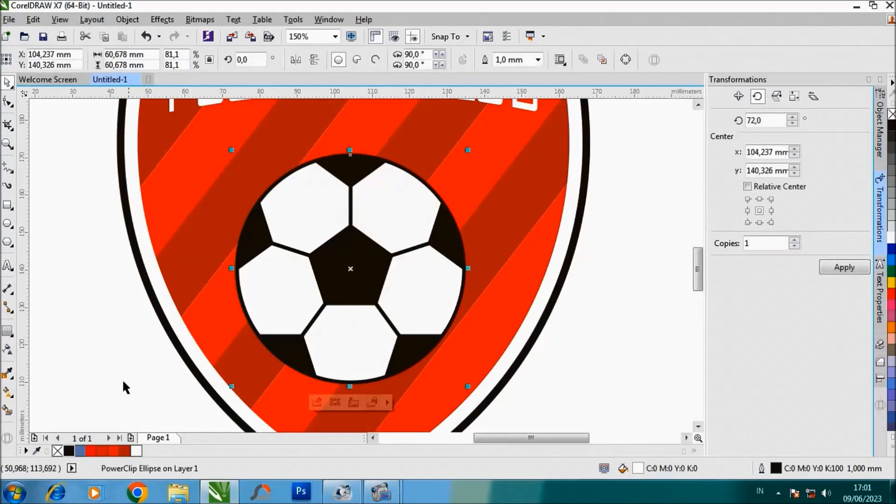
pyautogui.scroll(-1, 256, 262)
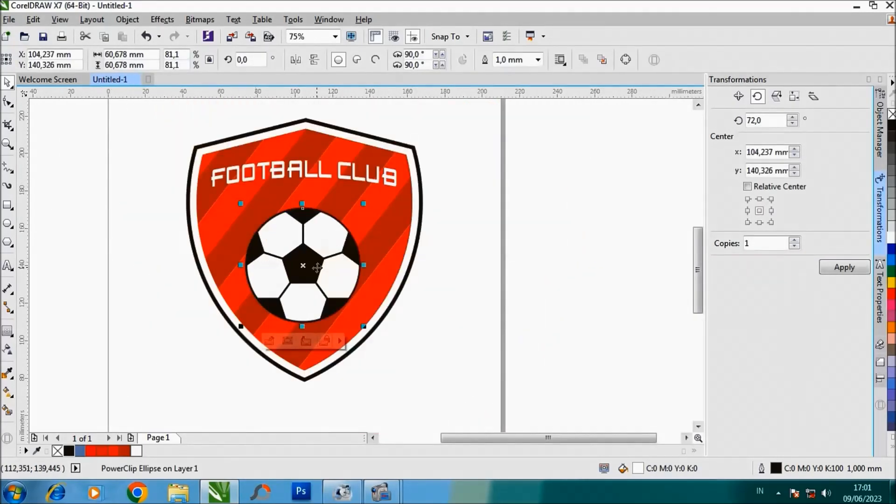
pyautogui.keyDown('shift'); pyautogui.click(382, 240); pyautogui.keyUp('shift')
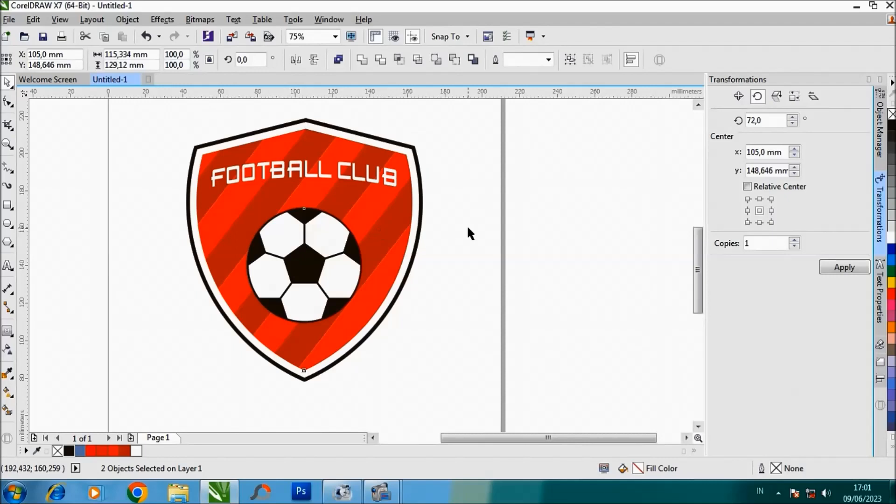
pyautogui.click(451, 225)
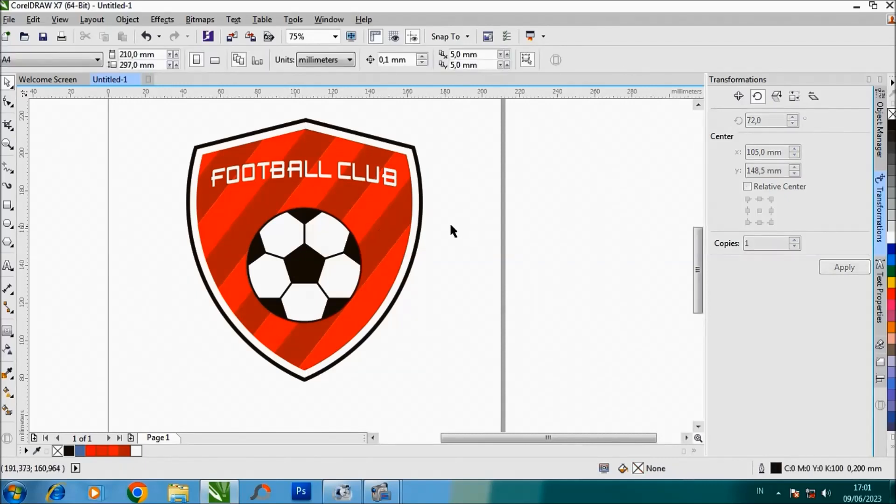
# - Draw a five-pointed star about 14.8 by 14.0 mm on the shield, on the left side of the ball
pyautogui.click(13, 251)
pyautogui.click(44, 255)
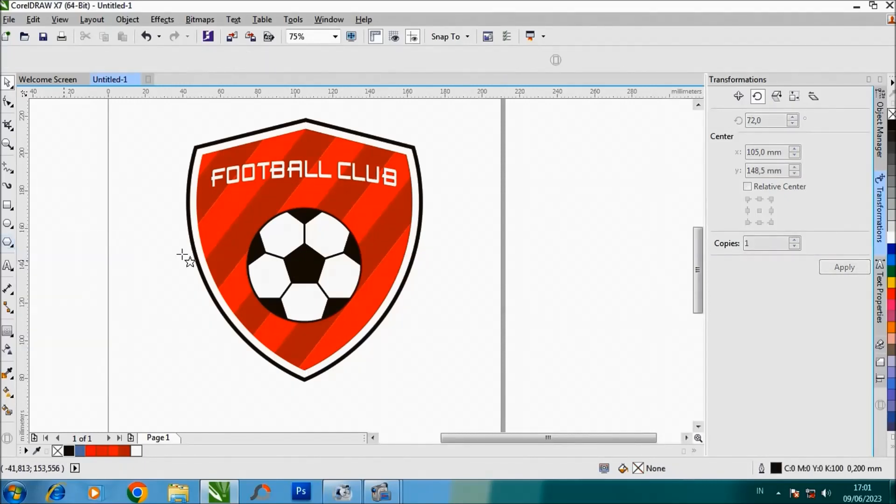
pyautogui.moveTo(213, 207); pyautogui.dragTo(250, 242)
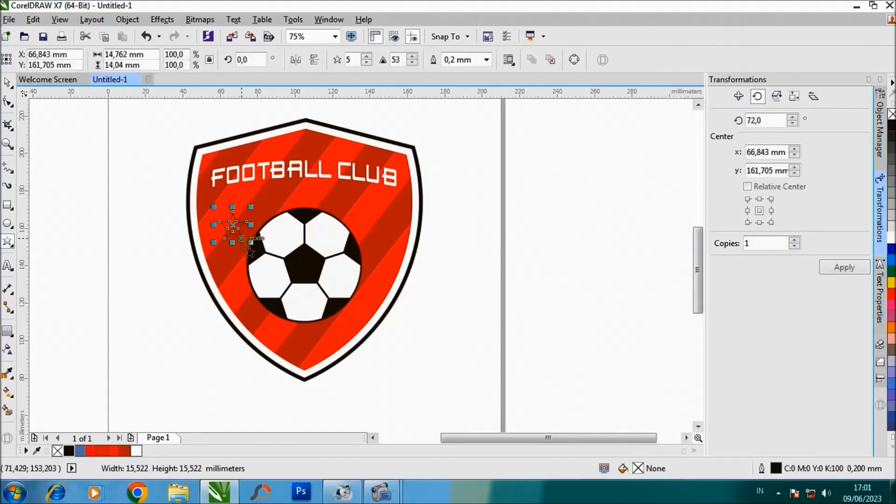
pyautogui.press('space')
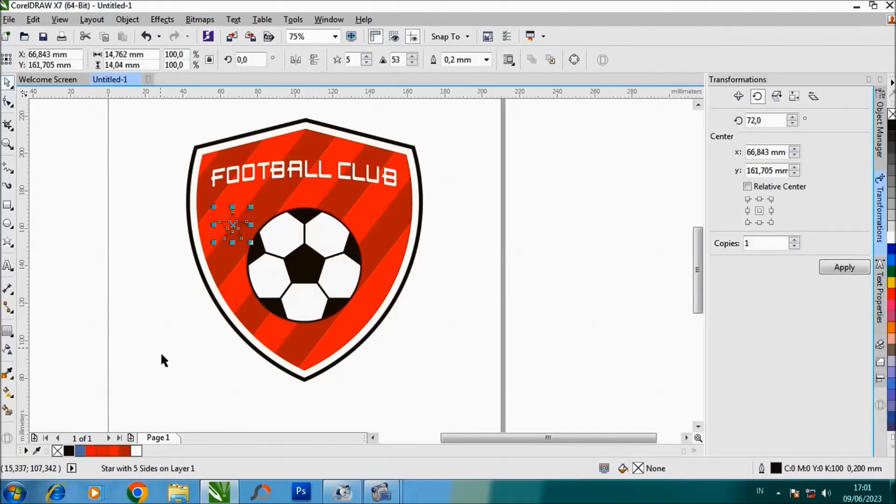
# - Fill the star with white and remove its outline
pyautogui.click(135, 451)
pyautogui.scroll(1, 217, 235)
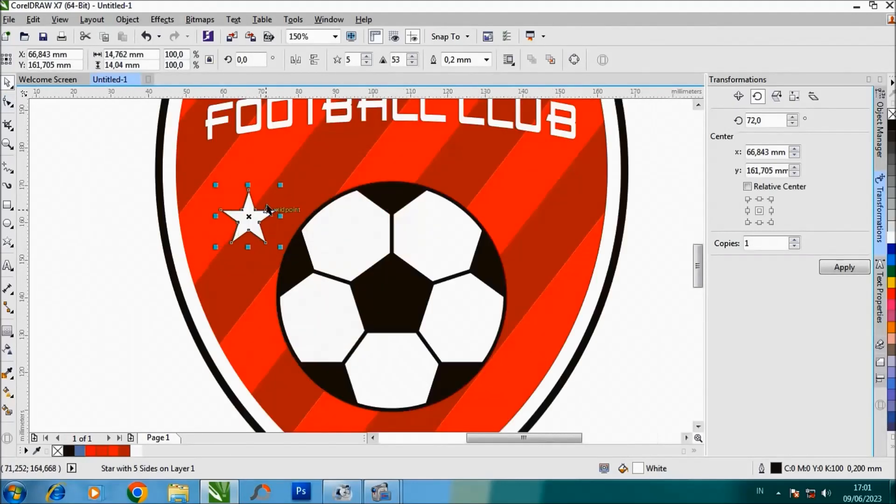
pyautogui.rightClick(58, 452)
pyautogui.scroll(1, 244, 212)
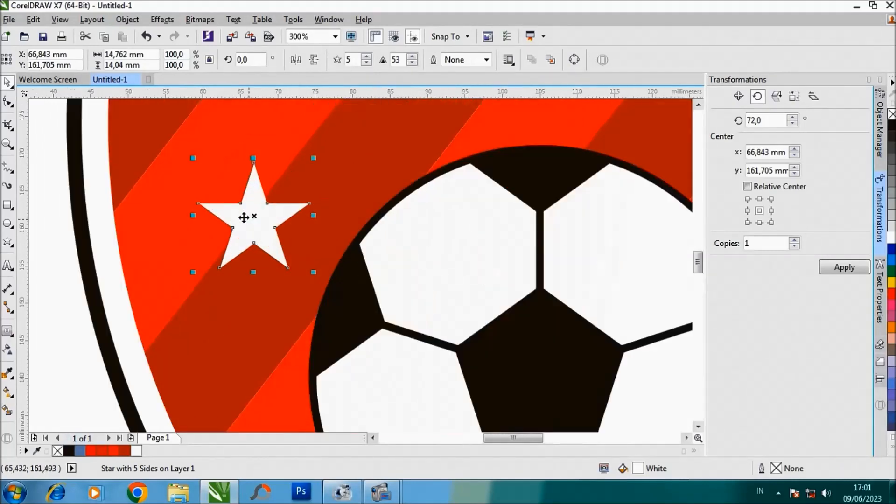
# - Copy the star to make three around the ball, one above and one on each side, and align the side stars at the same height
pyautogui.moveTo(254, 220); pyautogui.dragTo(542, 255)
pyautogui.scroll(-1, 230, 241)
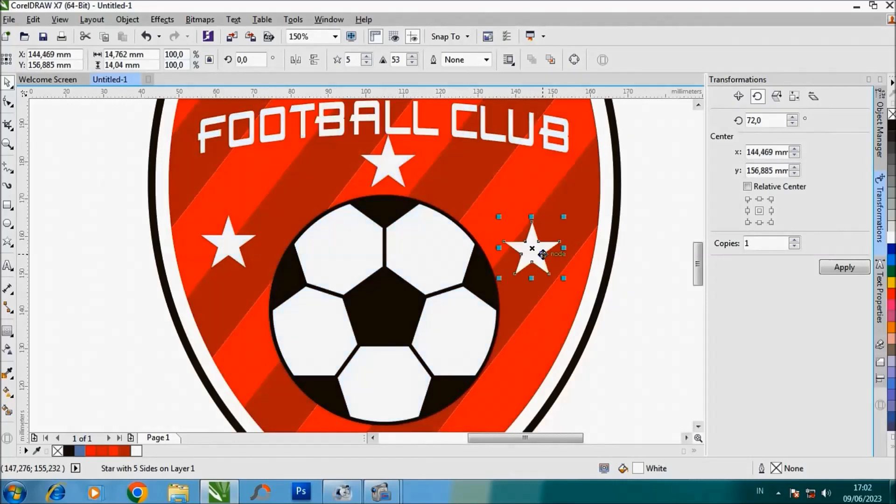
pyautogui.keyDown('shift'); pyautogui.click(230, 248); pyautogui.keyUp('shift')
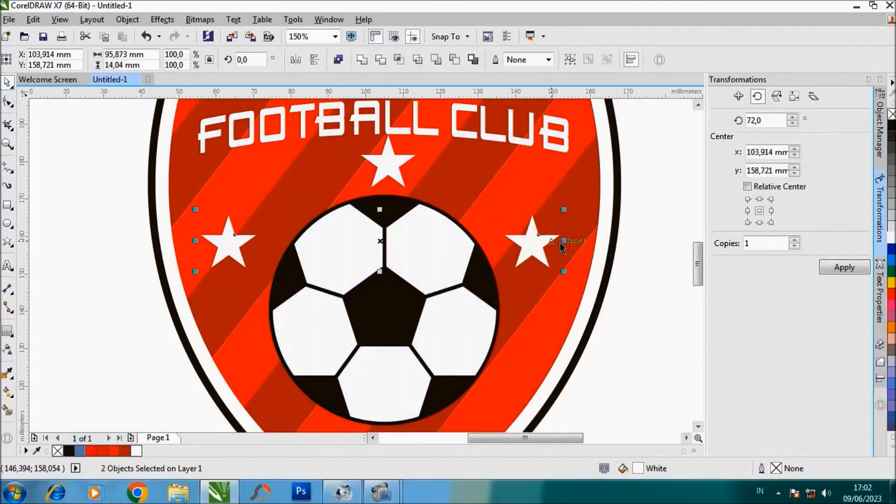
pyautogui.click(608, 226)
# - Shift the star on the ball's right side outward to about X 147.3 mm
pyautogui.click(536, 235)
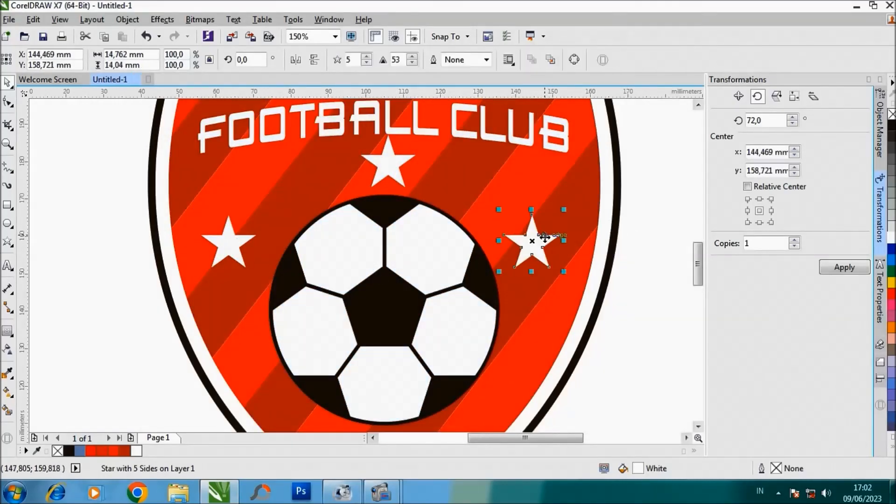
pyautogui.moveTo(564, 231); pyautogui.dragTo(570, 231)
pyautogui.press('Right')
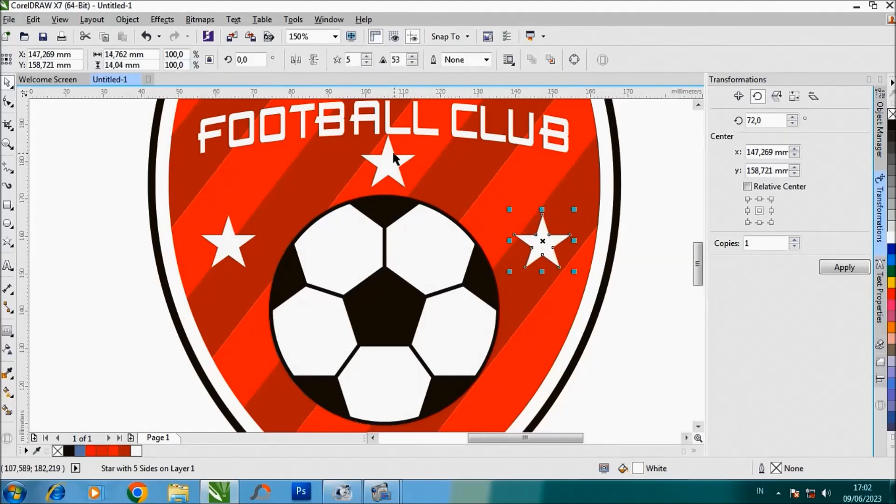
# - Centre the upper star horizontally above the ball
pyautogui.click(400, 170)
pyautogui.keyDown('shift'); pyautogui.click(382, 214); pyautogui.keyUp('shift')
pyautogui.press('c')
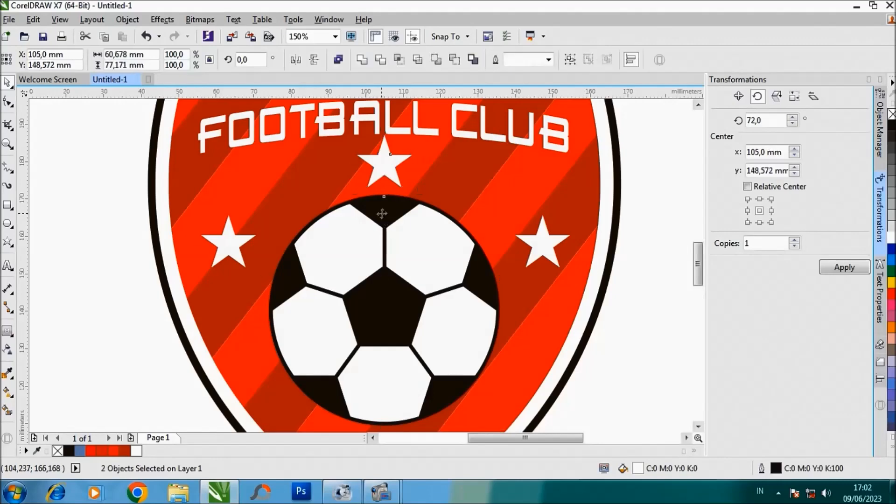
pyautogui.click(642, 225)
pyautogui.scroll(-2, 404, 223)
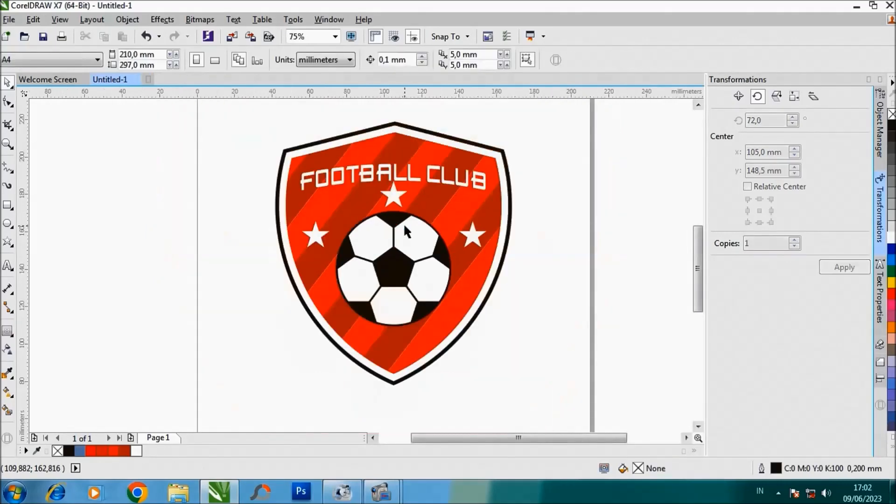
pyautogui.scroll(1, 402, 179)
pyautogui.scroll(-2, 401, 182)
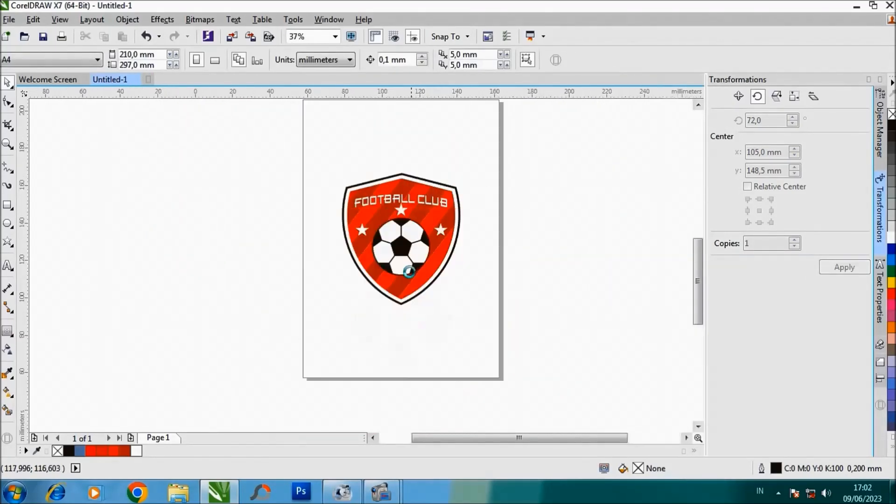
# - Add the artistic text 1879 on the shield below the ball
pyautogui.scroll(2, 416, 271)
pyautogui.click(8, 265)
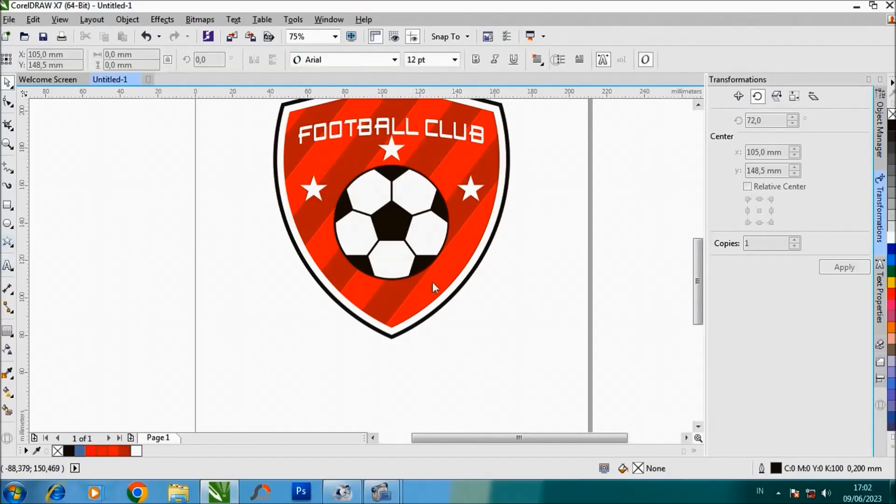
pyautogui.scroll(2, 394, 275)
pyautogui.click(352, 315)
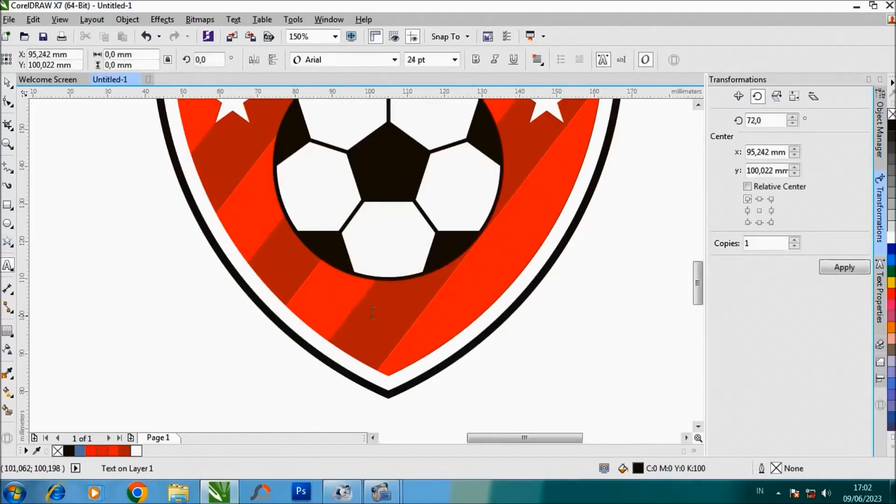
pyautogui.write('1879')
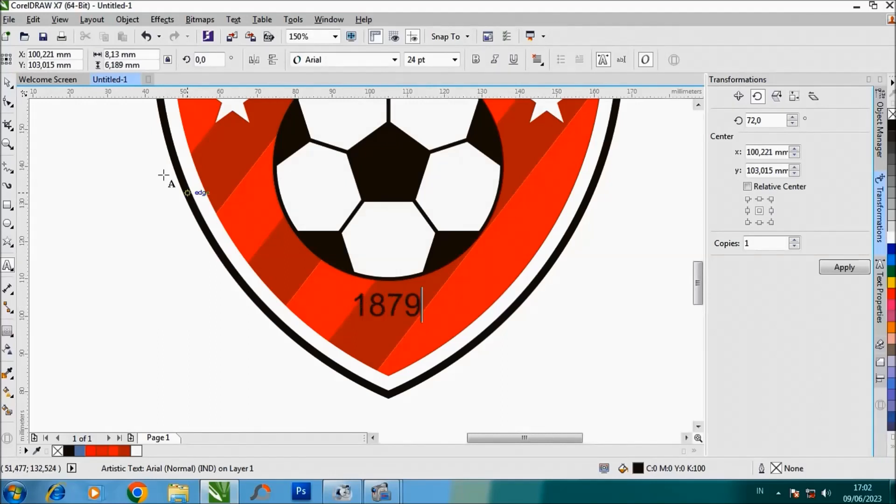
pyautogui.click(8, 83)
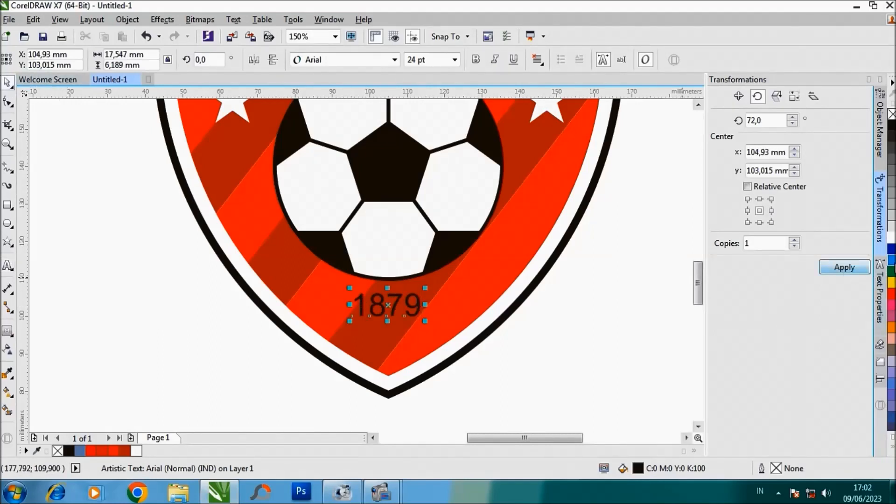
# - Colour the 1879 text white and centre it horizontally on the shield
pyautogui.click(890, 237)
pyautogui.keyDown('shift'); pyautogui.click(439, 285); pyautogui.keyUp('shift')
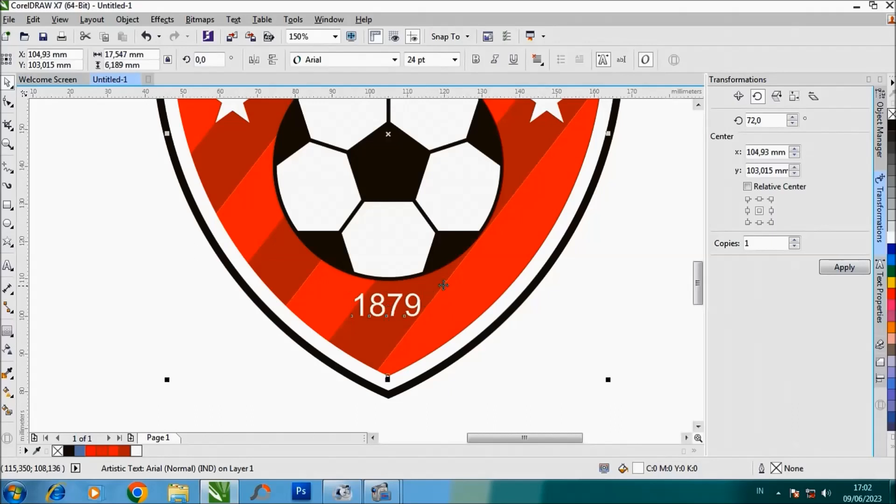
pyautogui.click(575, 315)
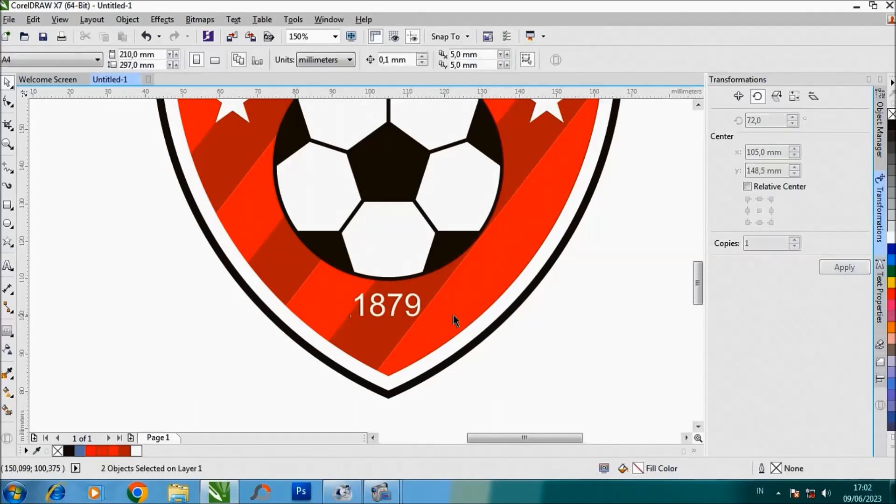
# - Enlarge the 1879 text to about 32.9 pt and change its font to Beast Machines
pyautogui.click(417, 305)
pyautogui.moveTo(425, 289)
pyautogui.mouseDown()
pyautogui.moveTo(452, 282)
pyautogui.moveTo(438, 284)
pyautogui.mouseUp()
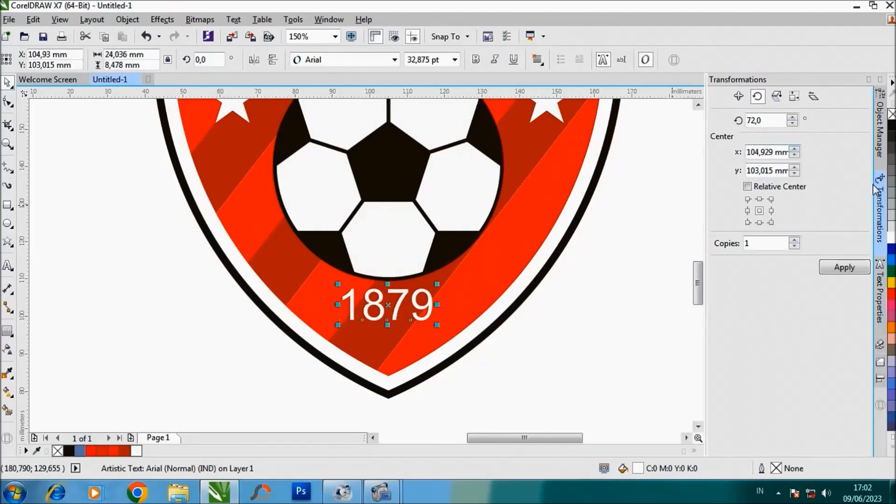
pyautogui.click(880, 290)
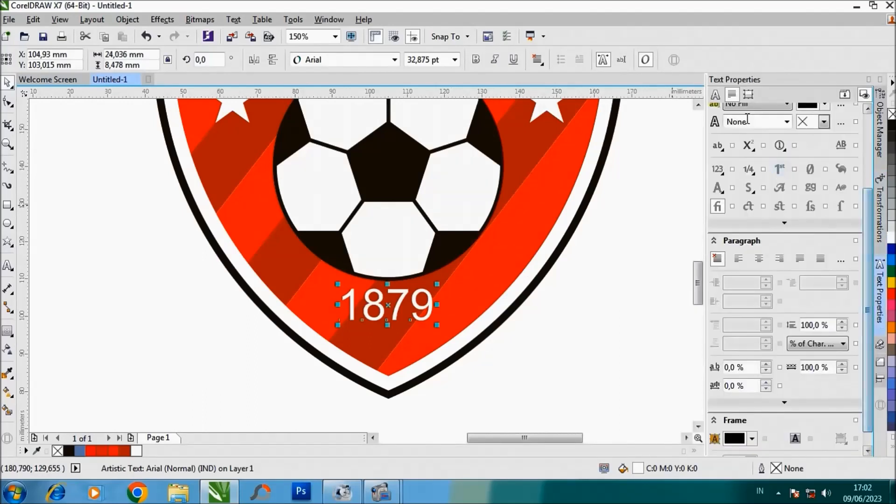
pyautogui.scroll(3, 748, 119)
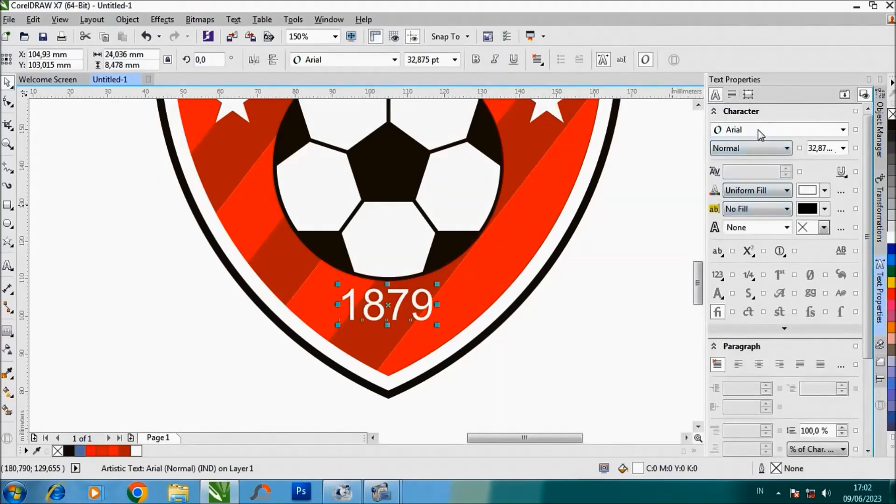
pyautogui.click(758, 130)
pyautogui.click(755, 164)
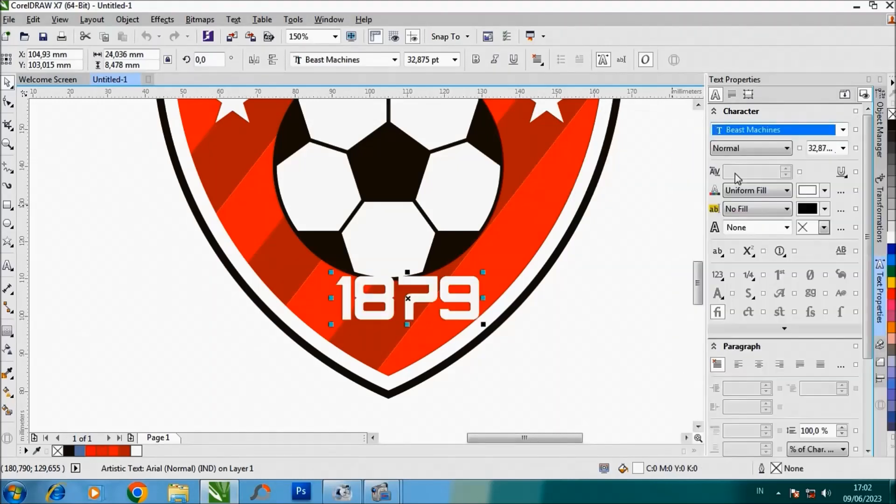
# - Scale the 1879 text down to about 22.6 pt, centre it horizontally on the shield and deselect it
pyautogui.moveTo(482, 300); pyautogui.dragTo(458, 285)
pyautogui.keyDown('shift'); pyautogui.click(459, 287); pyautogui.keyUp('shift')
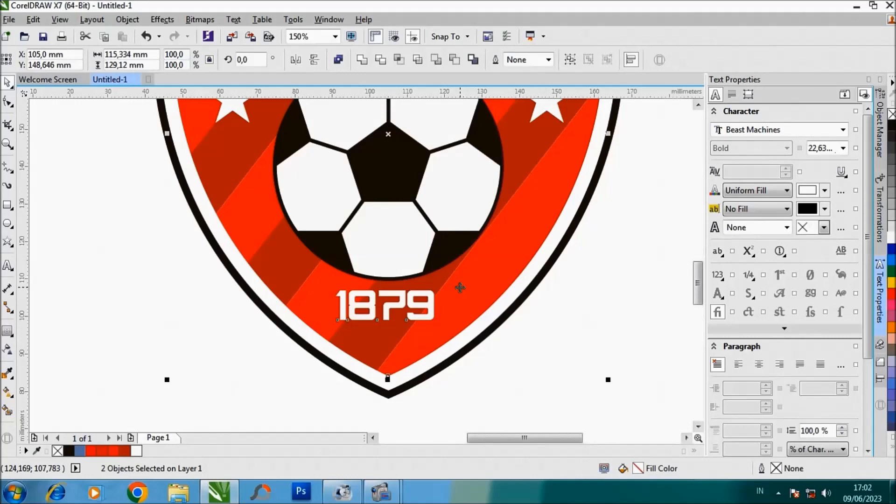
pyautogui.click(547, 313)
pyautogui.scroll(-2, 417, 297)
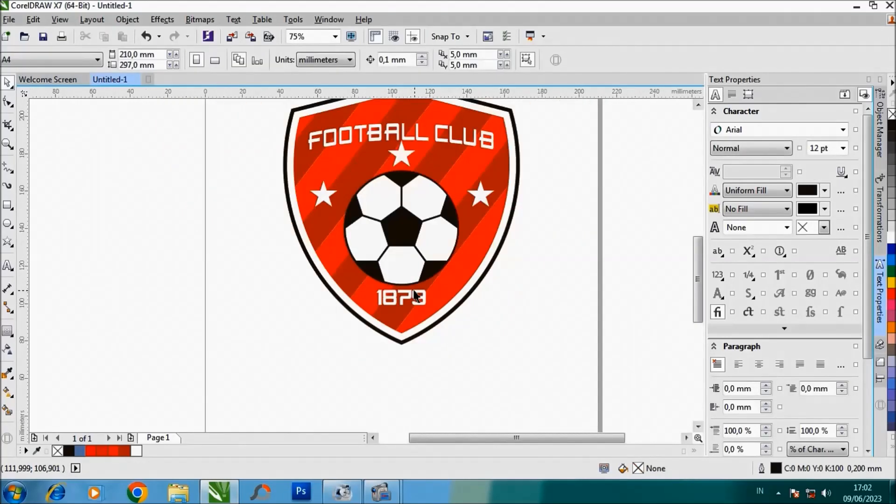
pyautogui.scroll(-1, 414, 291)
pyautogui.scroll(1, 418, 236)
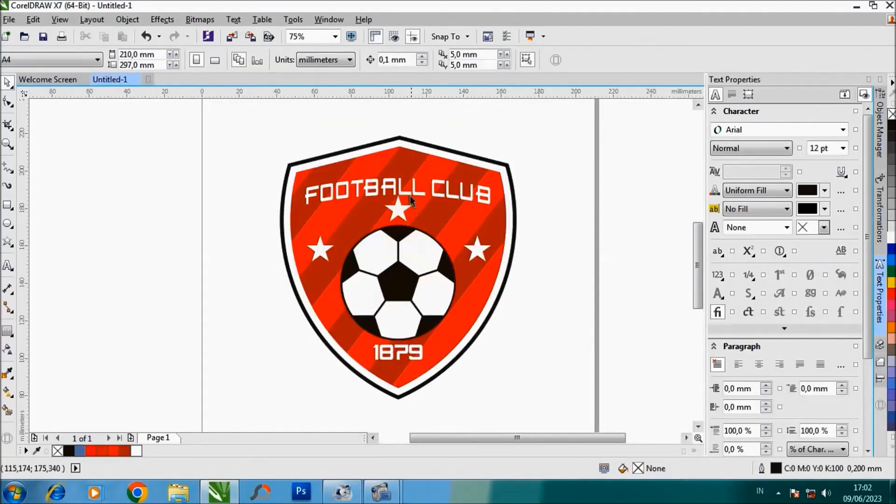
# - Move the arched FOOTBALL CLUB text slightly upward, away from the top star, and deselect it
pyautogui.scroll(1, 402, 200)
pyautogui.moveTo(407, 210); pyautogui.dragTo(408, 191)
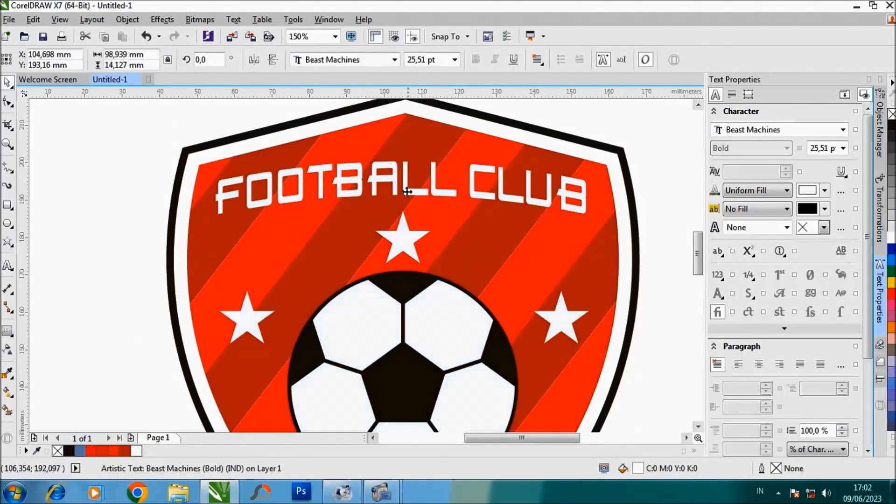
pyautogui.click(528, 104)
# - Scale the left star down about its centre to about 10.8 mm wide
pyautogui.scroll(1, 282, 310)
pyautogui.click(233, 335)
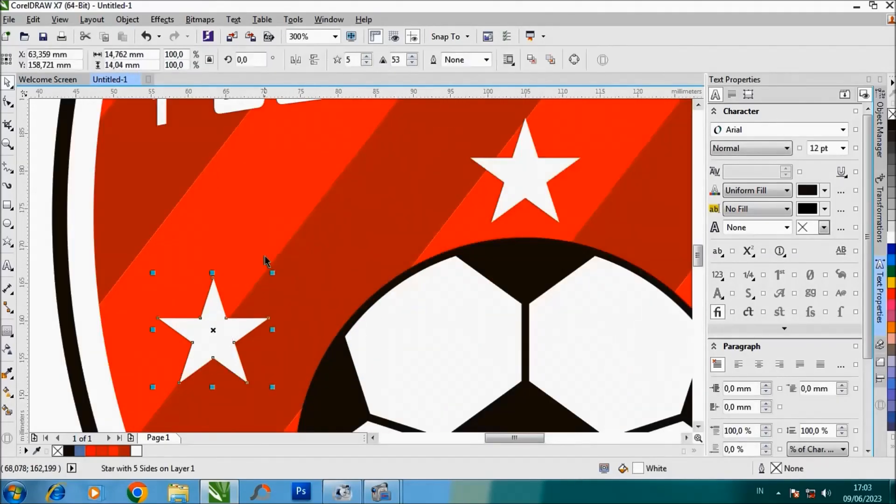
pyautogui.scroll(-1, 266, 260)
pyautogui.scroll(1, 238, 296)
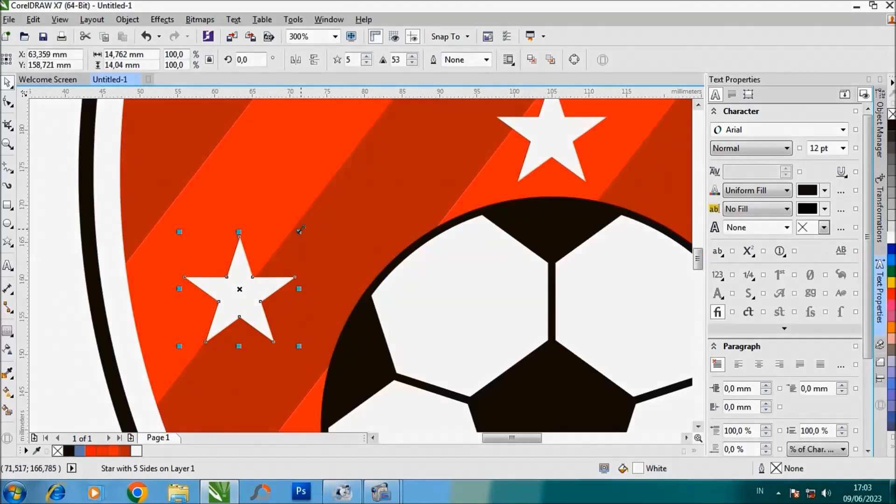
pyautogui.moveTo(301, 229); pyautogui.dragTo(286, 245)
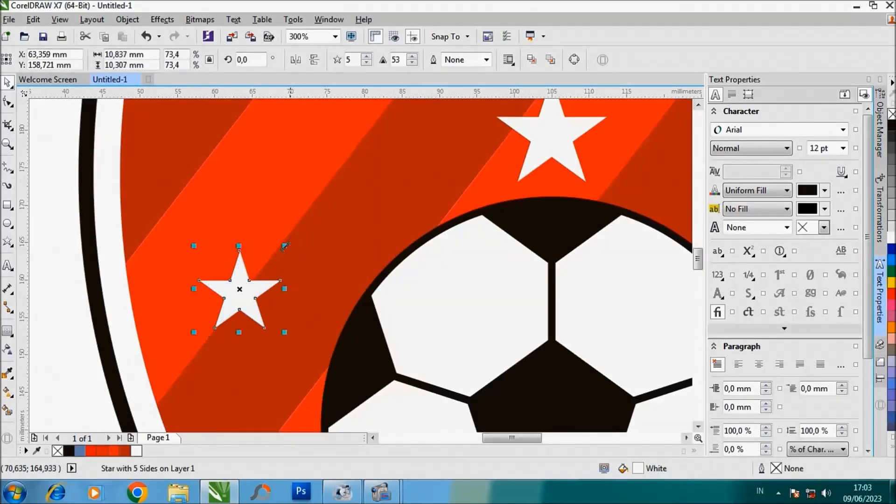
pyautogui.scroll(-1, 237, 263)
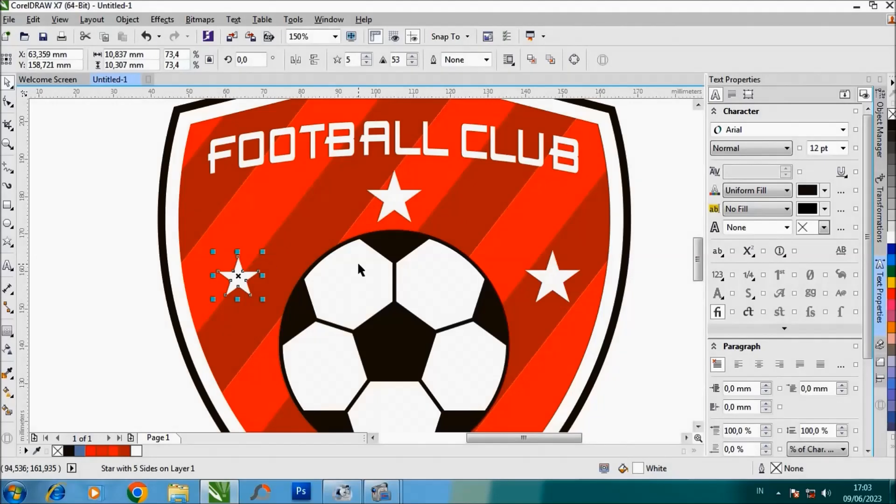
# - Delete the right star and replace it with a level copy of the smaller left star
pyautogui.press('Delete')
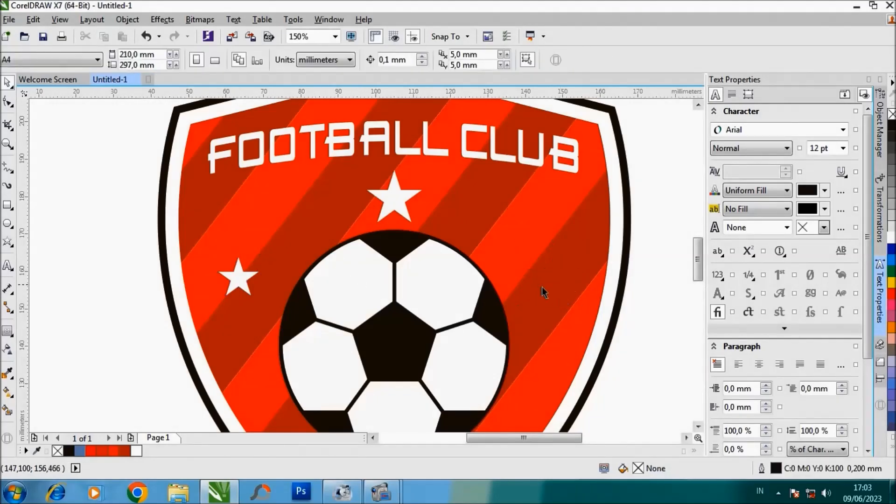
pyautogui.moveTo(238, 276); pyautogui.dragTo(552, 276)
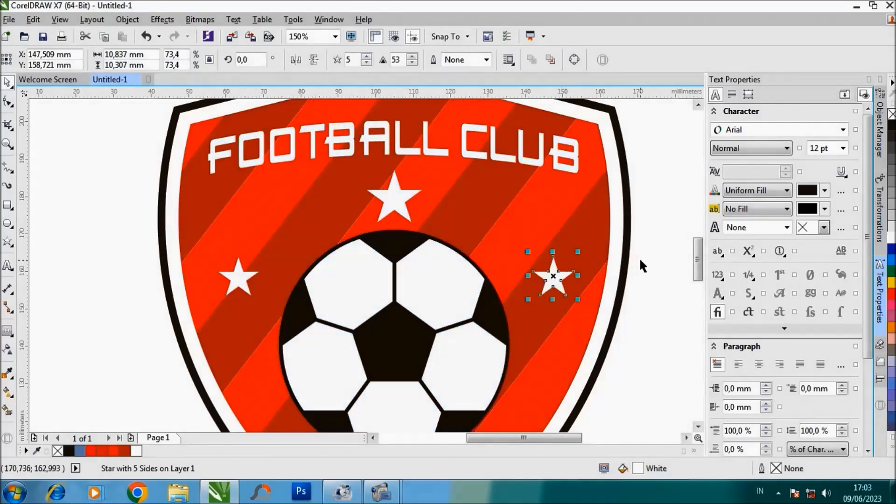
pyautogui.click(637, 256)
pyautogui.scroll(-2, 480, 262)
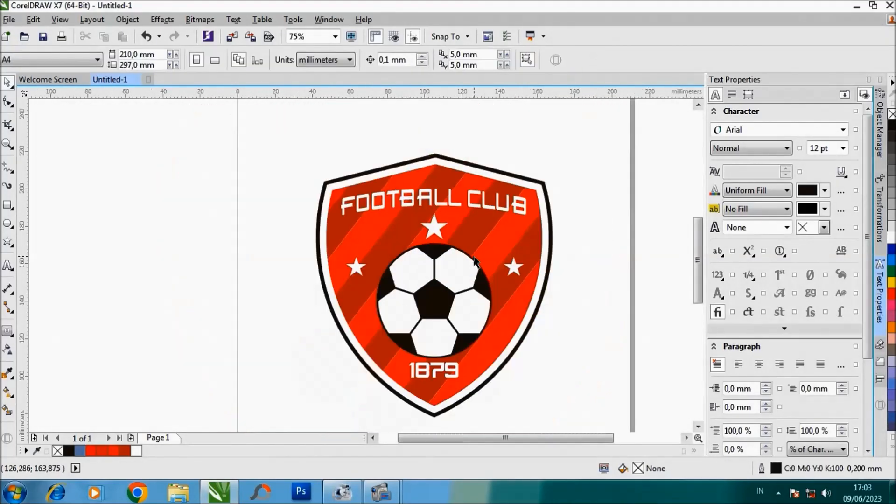
pyautogui.scroll(-2, 492, 220)
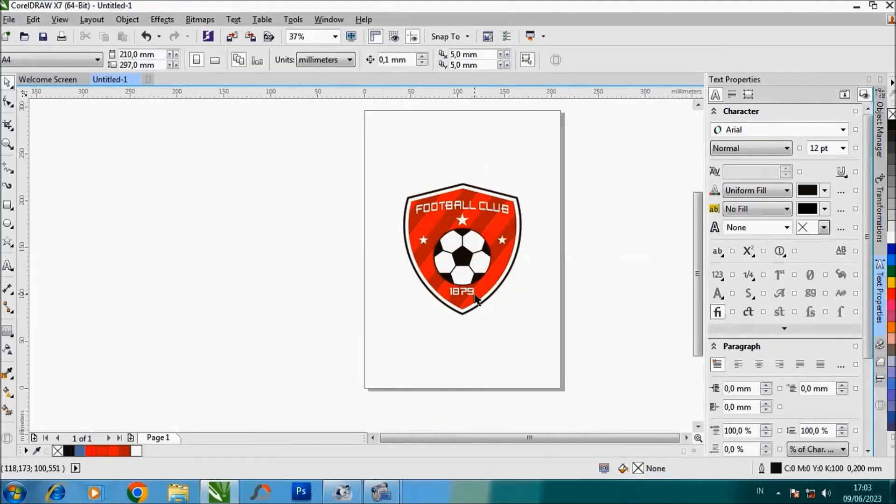
# - Move the 1879 text slightly down to about Y 101.7 mm, keeping it horizontally centred, and deselect it
pyautogui.scroll(4, 475, 297)
pyautogui.click(449, 292)
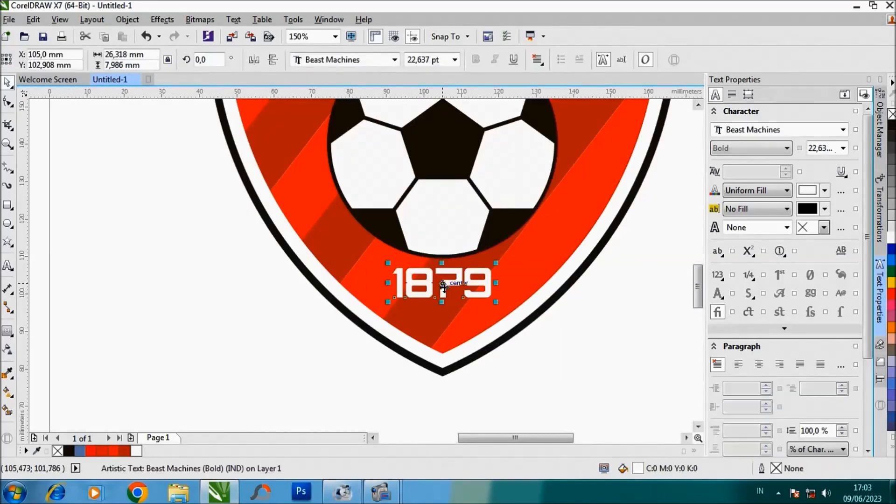
pyautogui.moveTo(445, 285); pyautogui.dragTo(445, 287)
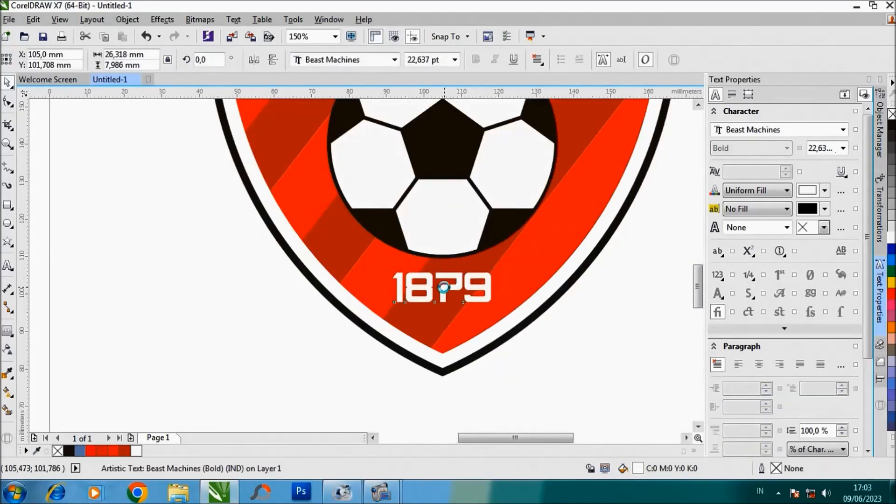
pyautogui.scroll(-2, 443, 287)
pyautogui.click(549, 289)
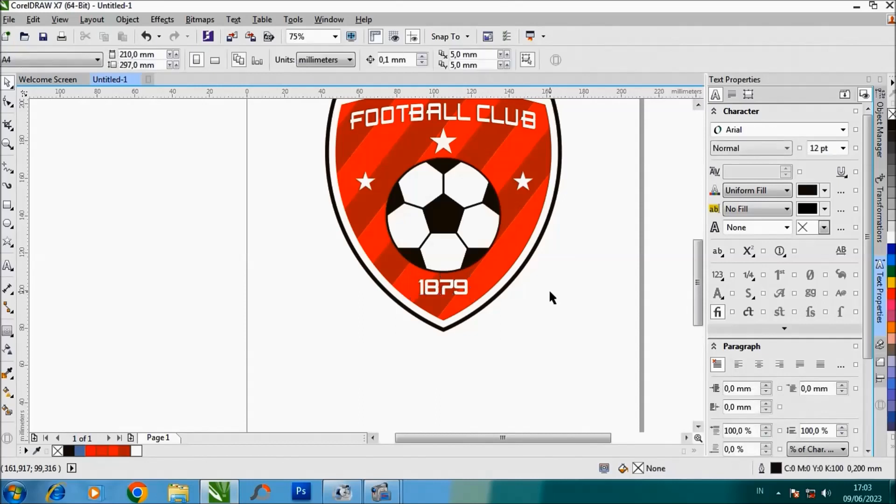
pyautogui.scroll(1, 549, 289)
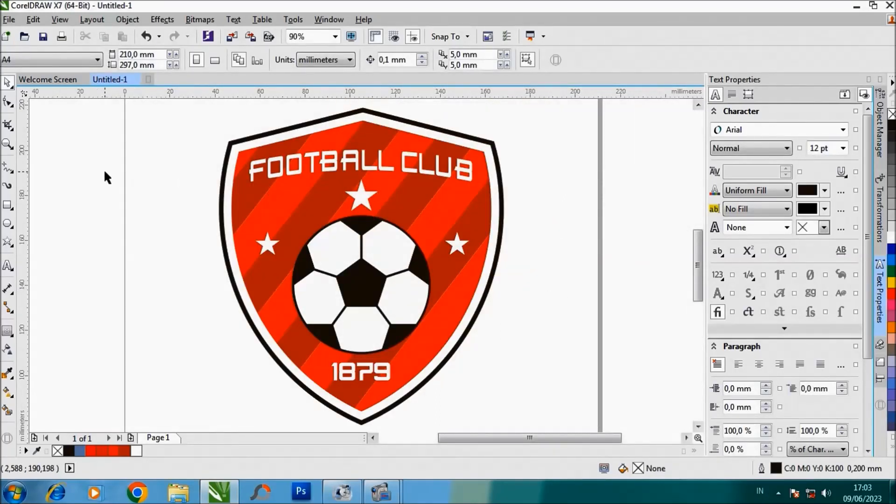
# - Draw a circle about 26.5 mm across beside the page and place a level copy overlapping its right side
pyautogui.click(8, 225)
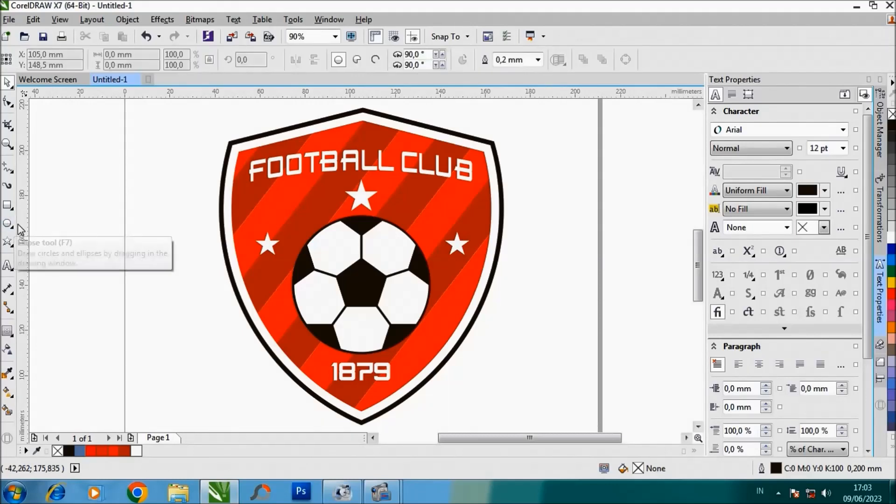
pyautogui.scroll(-3, 158, 230)
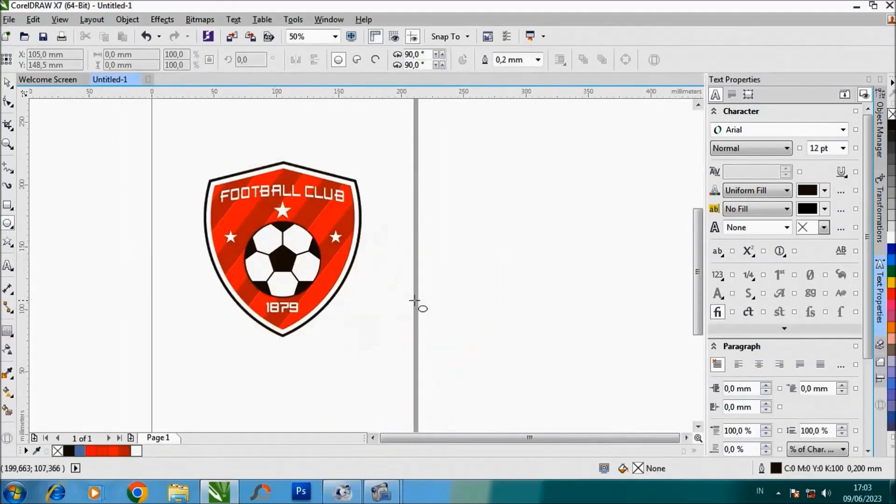
pyautogui.moveTo(457, 293); pyautogui.dragTo(511, 308)
pyautogui.scroll(3, 472, 310)
pyautogui.hotkey('ctrl', 'z')
pyautogui.scroll(2, 489, 310)
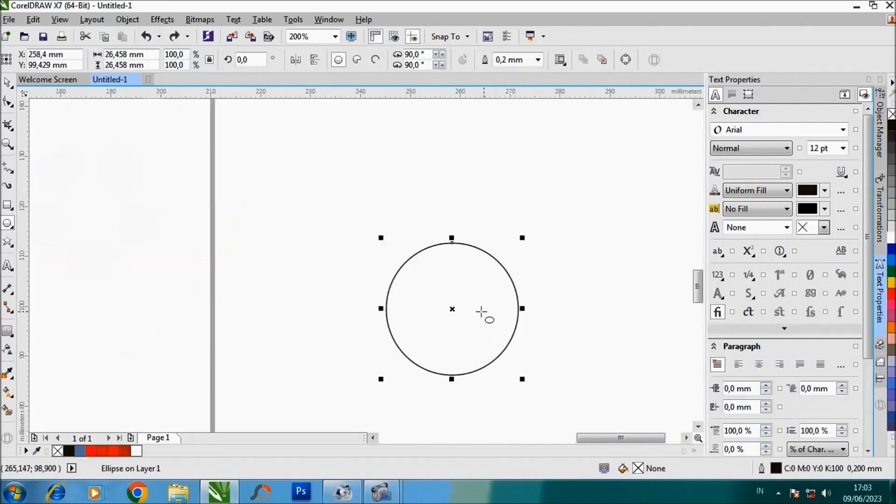
pyautogui.moveTo(454, 309); pyautogui.dragTo(539, 312)
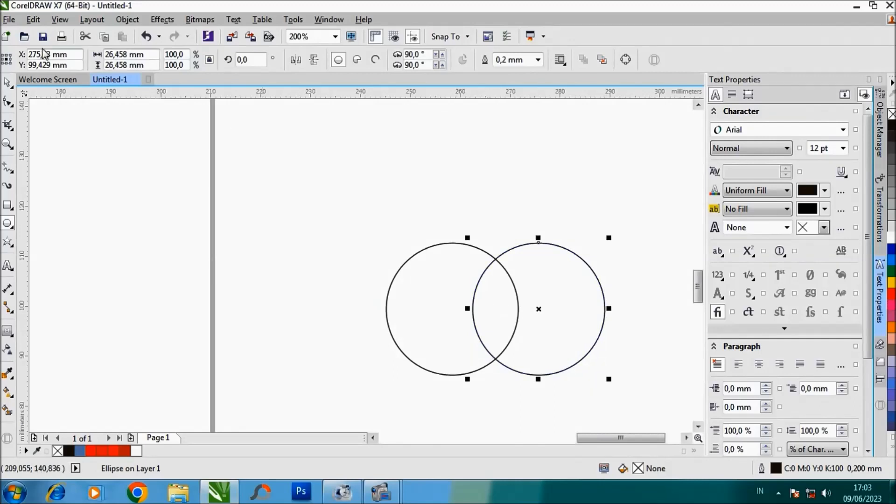
# - Intersect the two overlapping circles and delete both originals, keeping only the lens-shaped piece
pyautogui.click(8, 81)
pyautogui.scroll(-1, 310, 156)
pyautogui.moveTo(300, 160); pyautogui.dragTo(489, 288)
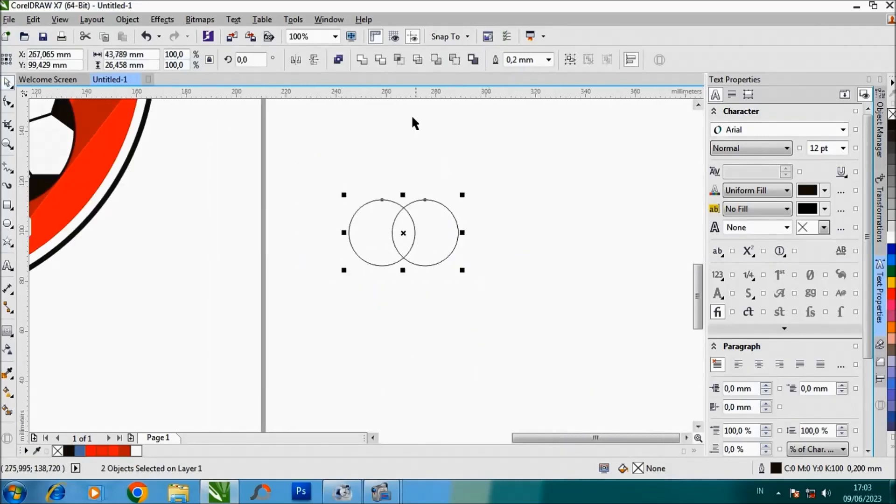
pyautogui.click(398, 60)
pyautogui.click(479, 168)
pyautogui.moveTo(449, 214); pyautogui.dragTo(505, 239)
pyautogui.press('Delete')
pyautogui.click(366, 225)
pyautogui.press('Delete')
# - Move the lens shape beside the shield's lower tip and scale it down to about 5.6 by 12.3 mm
pyautogui.scroll(-1, 402, 234)
pyautogui.moveTo(404, 229); pyautogui.dragTo(250, 254)
pyautogui.scroll(1, 251, 254)
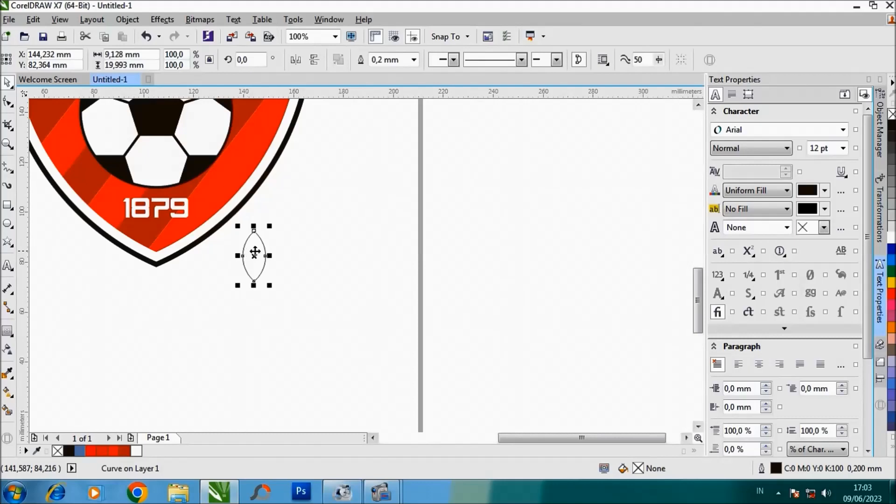
pyautogui.moveTo(271, 284); pyautogui.dragTo(258, 263)
pyautogui.click(263, 269)
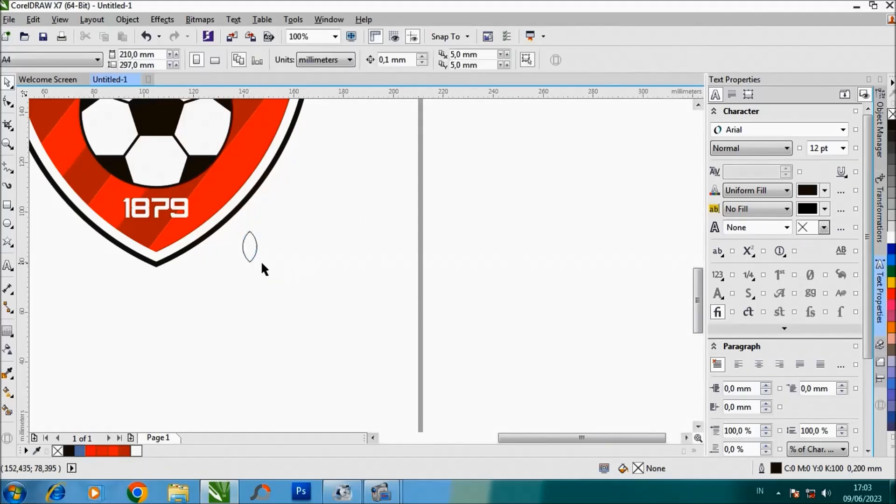
# - Fill the lens shape with black and rotate it about 45.6° counterclockwise into a leaf position
pyautogui.scroll(1, 261, 266)
pyautogui.click(247, 233)
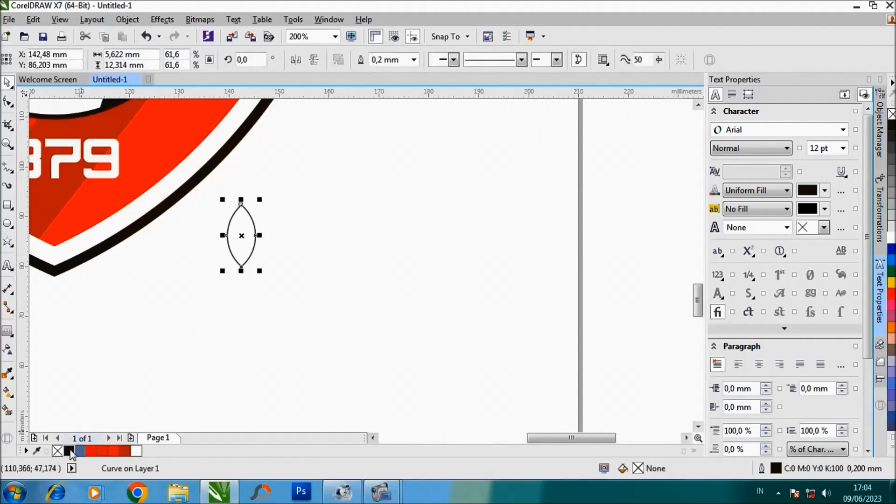
pyautogui.click(70, 452)
pyautogui.click(243, 231)
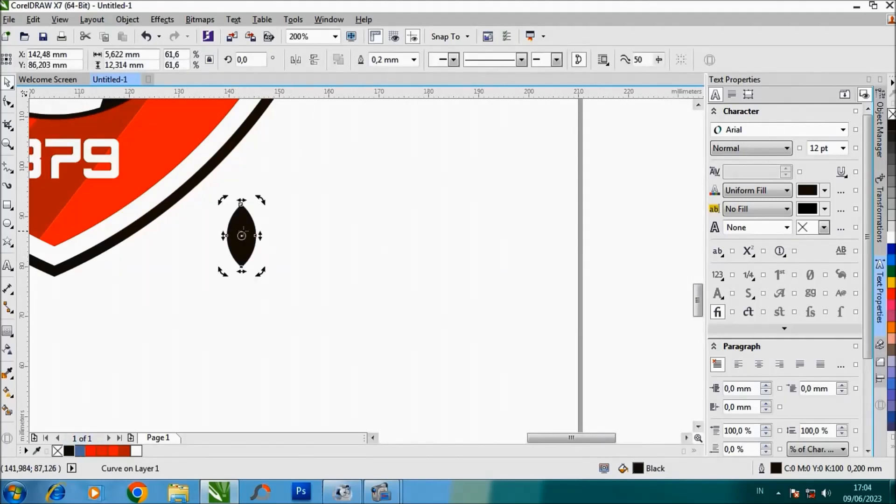
pyautogui.moveTo(262, 200); pyautogui.dragTo(234, 206)
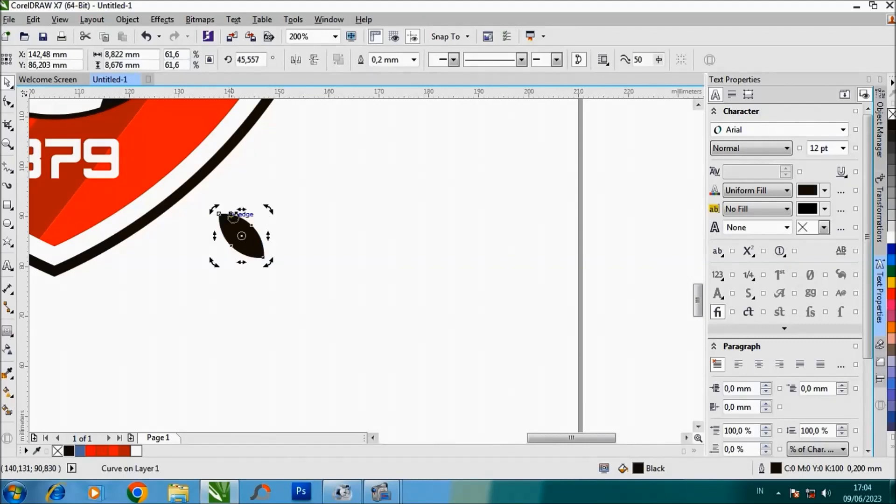
# - Create a horizontally mirrored copy of the black leaf on its right side to form a leaf pair
pyautogui.click(242, 235)
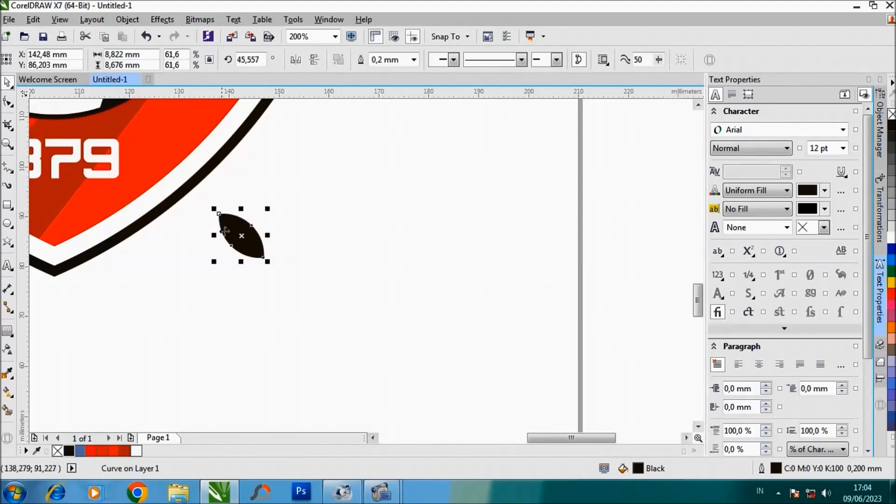
pyautogui.moveTo(214, 235); pyautogui.dragTo(292, 236)
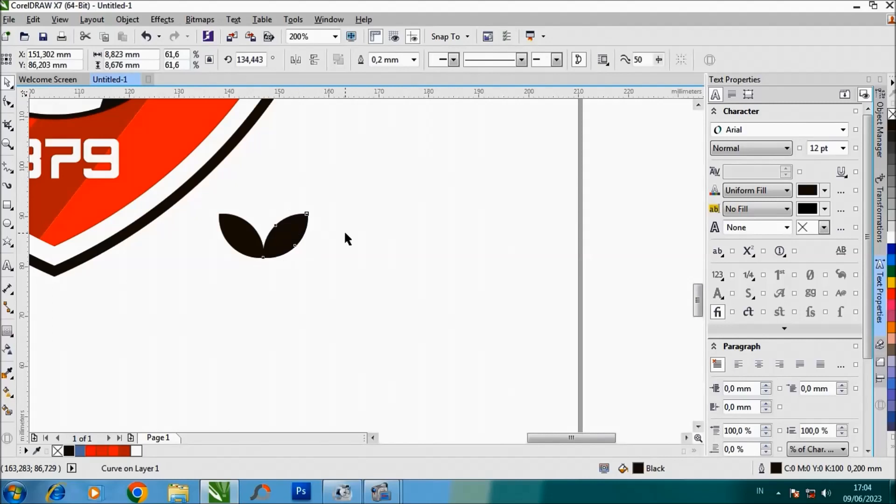
pyautogui.click(344, 231)
pyautogui.scroll(-1, 346, 230)
pyautogui.scroll(-1, 349, 228)
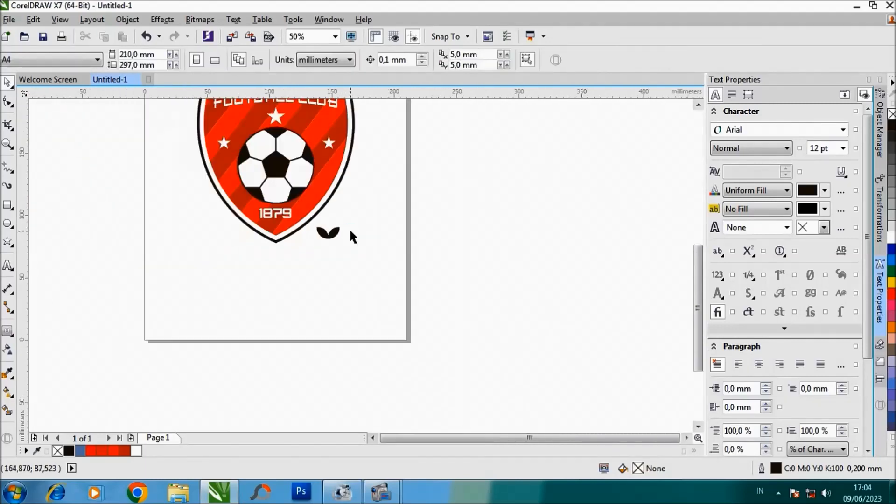
pyautogui.scroll(1, 320, 222)
pyautogui.scroll(1, 331, 243)
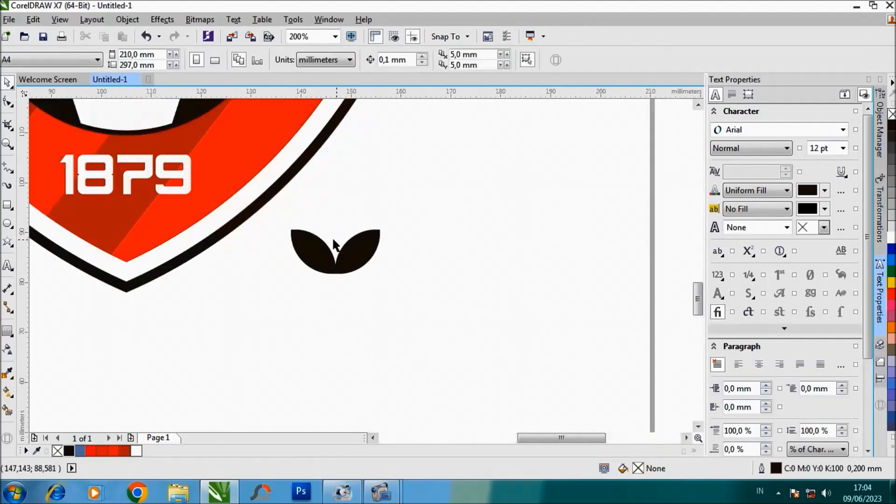
# - Nudge the right leaf slightly to the right and weld both leaves into one curve
pyautogui.click(345, 256)
pyautogui.scroll(1, 355, 256)
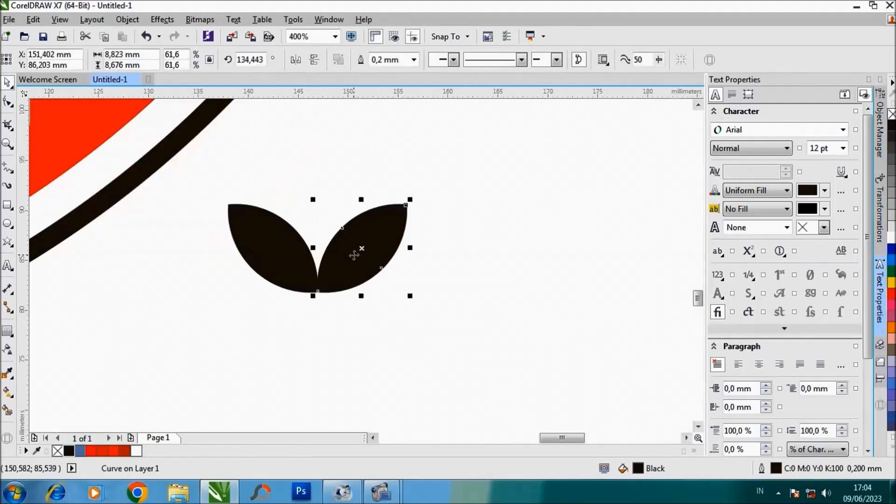
pyautogui.click(419, 287)
pyautogui.scroll(-1, 419, 288)
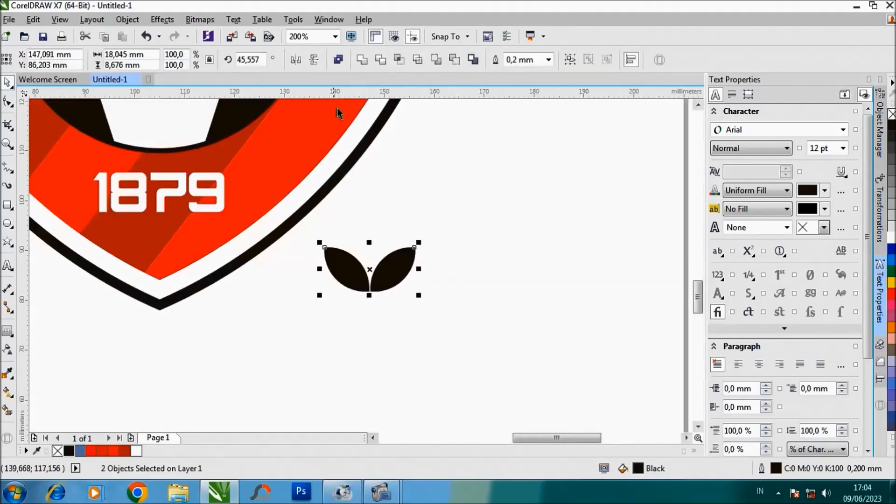
pyautogui.click(361, 61)
pyautogui.scroll(-1, 386, 239)
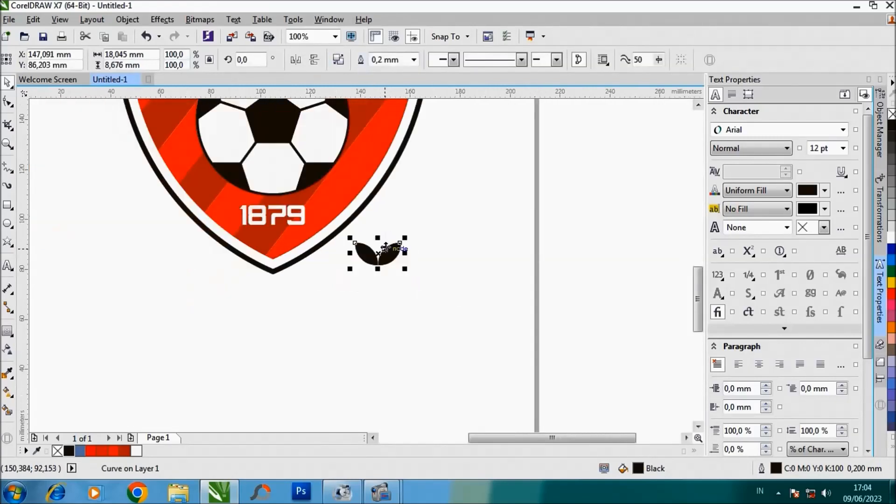
# - Place the leaf pair to the lower right of the shield with a copy directly above, and blend the two
pyautogui.moveTo(378, 253); pyautogui.dragTo(469, 180)
pyautogui.scroll(-1, 464, 294)
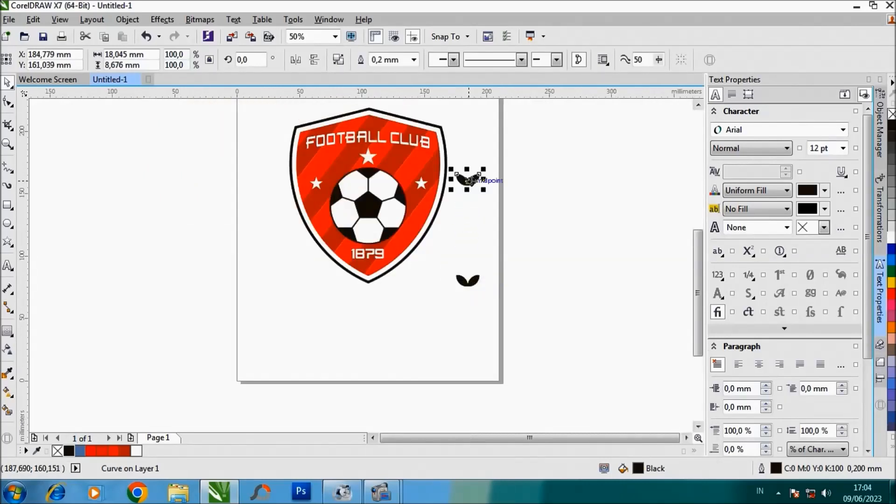
pyautogui.click(15, 337)
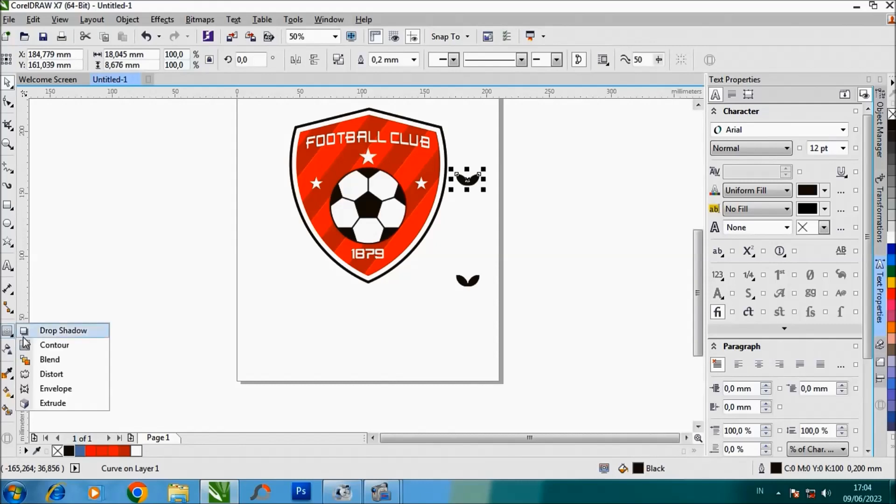
pyautogui.click(50, 356)
pyautogui.moveTo(468, 185); pyautogui.dragTo(467, 283)
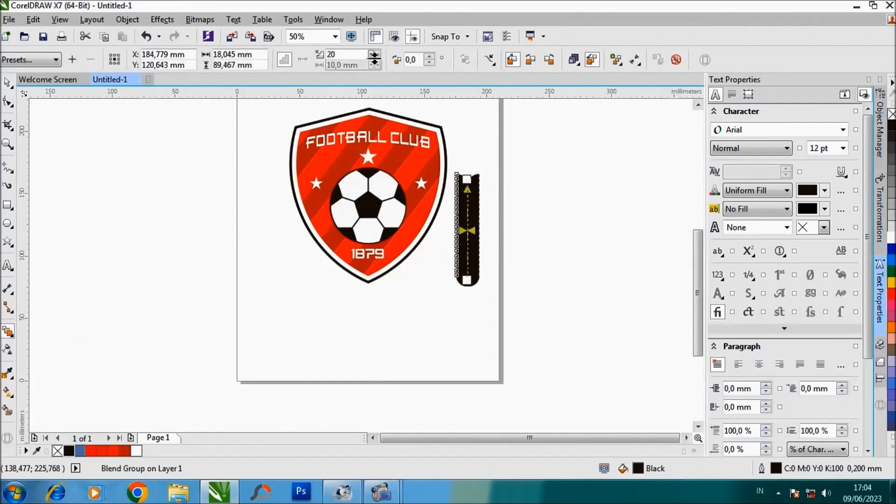
# - Reduce the leaf blend to 8 steps and return to the Pick tool
pyautogui.click(372, 56)
pyautogui.click(372, 56)
pyautogui.click(372, 56)
pyautogui.click(372, 56)
pyautogui.click(372, 56)
pyautogui.click(372, 56)
pyautogui.click(372, 56)
pyautogui.click(372, 56)
pyautogui.click(372, 56)
pyautogui.click(372, 56)
pyautogui.click(371, 56)
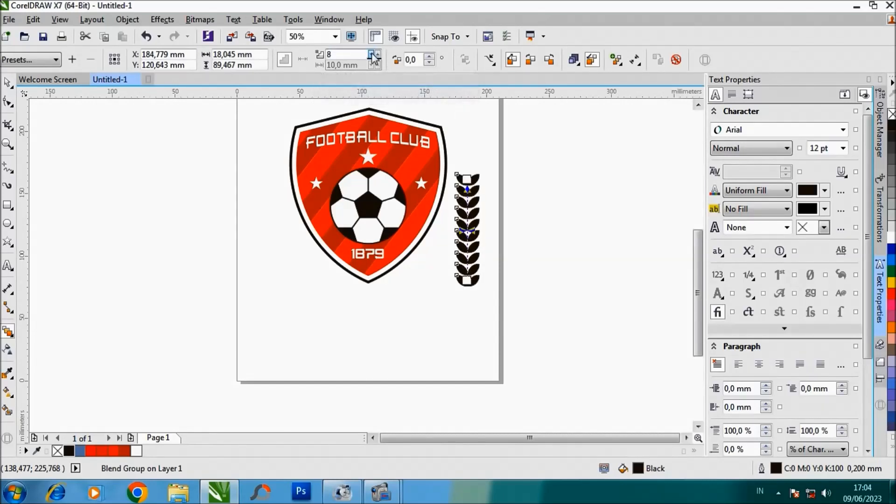
pyautogui.click(8, 83)
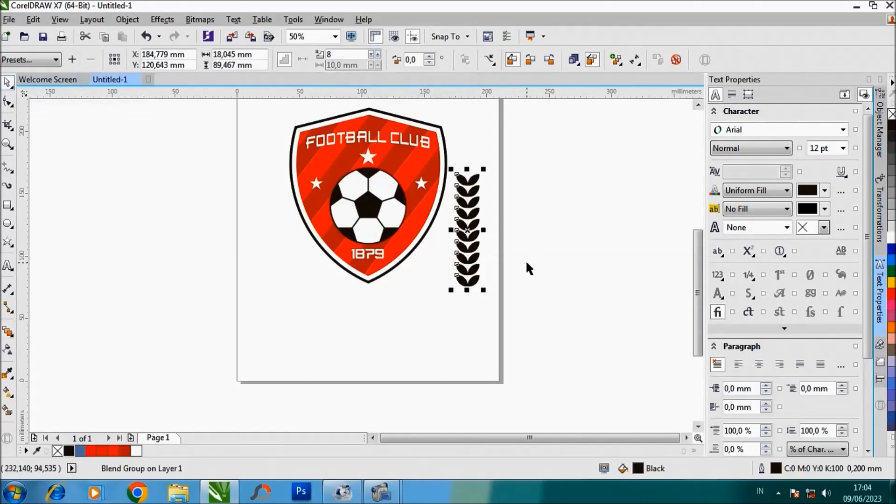
# - Move the blended leaf branch off the page, clear of the shield's right side
pyautogui.moveTo(480, 236); pyautogui.dragTo(560, 236)
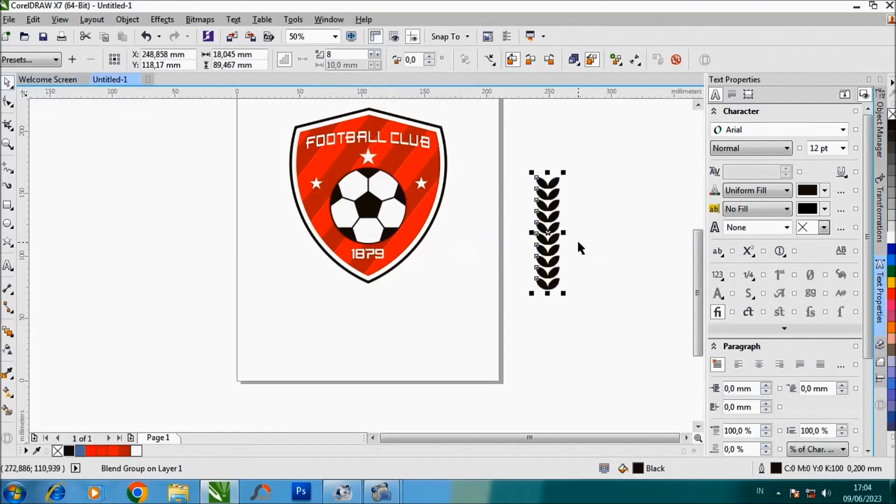
pyautogui.click(576, 239)
# - Add a one-step outside contour with a 15.04 mm offset to the shield's outermost black outline
pyautogui.scroll(2, 453, 117)
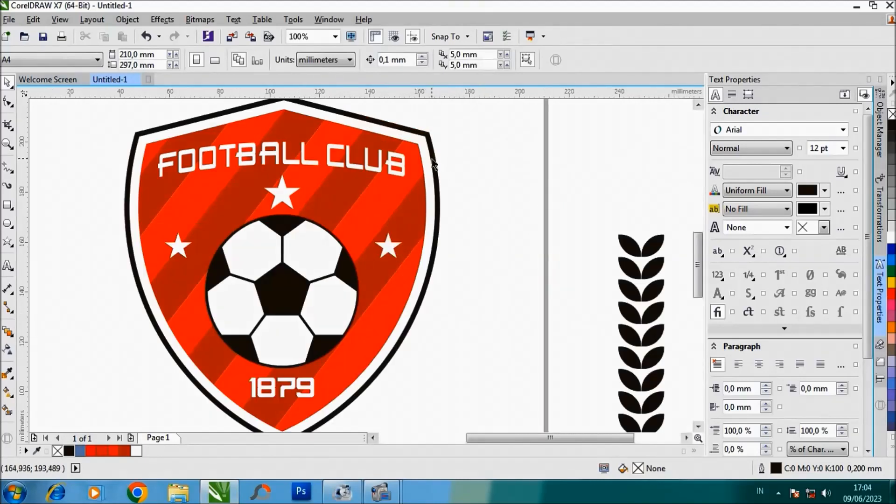
pyautogui.click(436, 161)
pyautogui.scroll(-2, 485, 175)
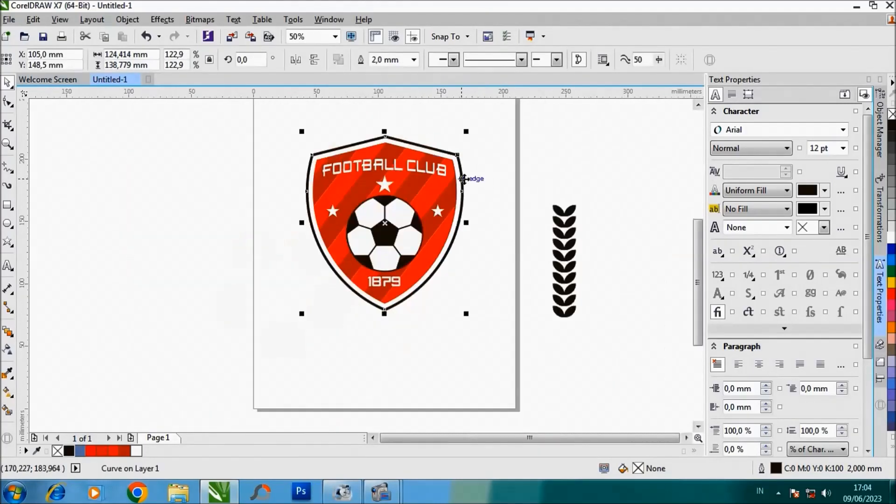
pyautogui.click(8, 332)
pyautogui.click(56, 346)
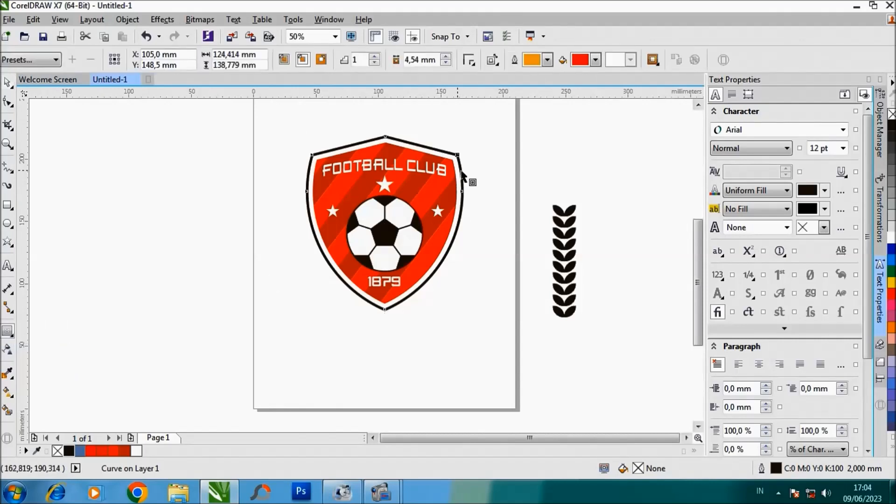
pyautogui.click(320, 60)
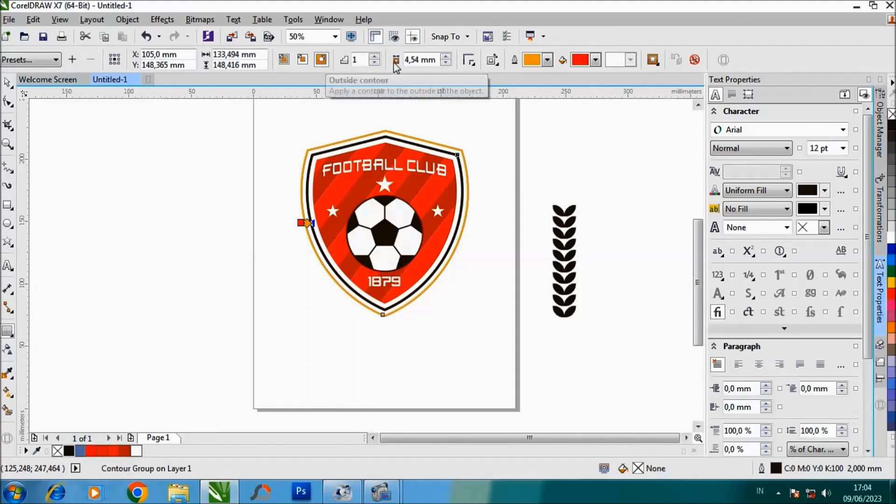
pyautogui.click(447, 57)
pyautogui.click(447, 56)
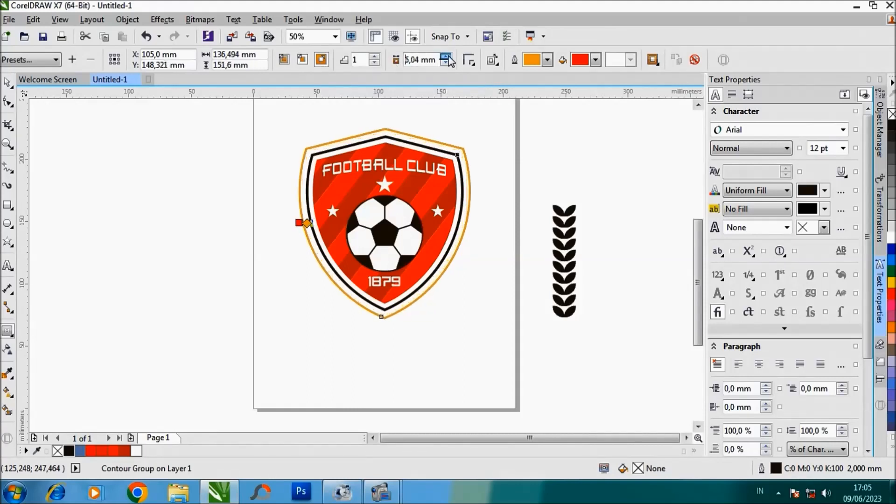
pyautogui.click(447, 57)
pyautogui.click(446, 57)
pyautogui.click(447, 57)
pyautogui.click(446, 56)
pyautogui.click(447, 56)
pyautogui.click(446, 57)
pyautogui.click(446, 57)
pyautogui.click(447, 56)
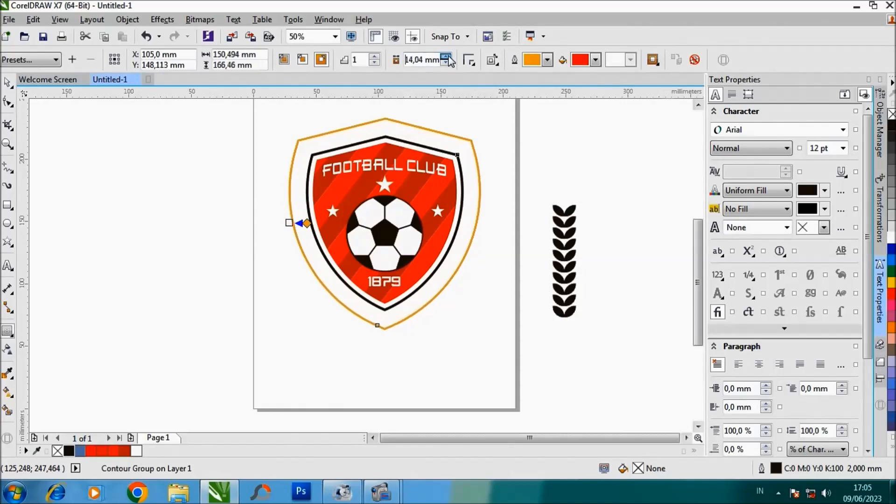
pyautogui.click(447, 56)
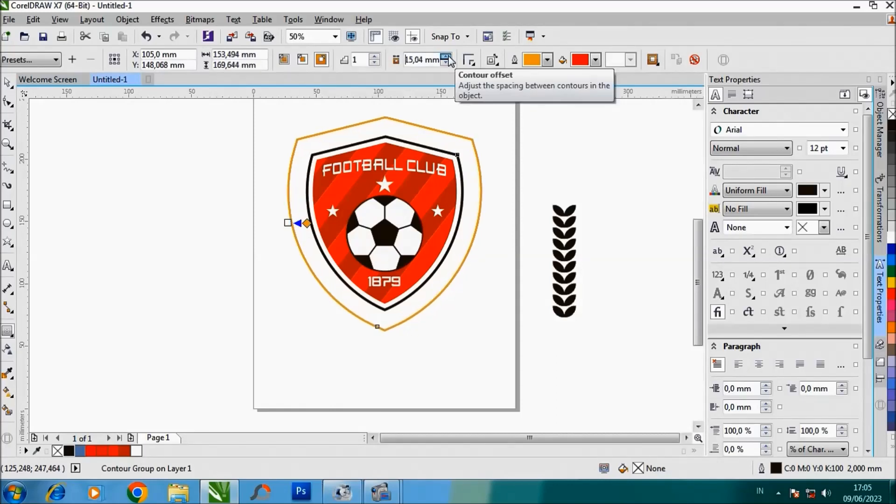
# - Break the contour group apart and colour the separated outer shield outline black
pyautogui.click(8, 83)
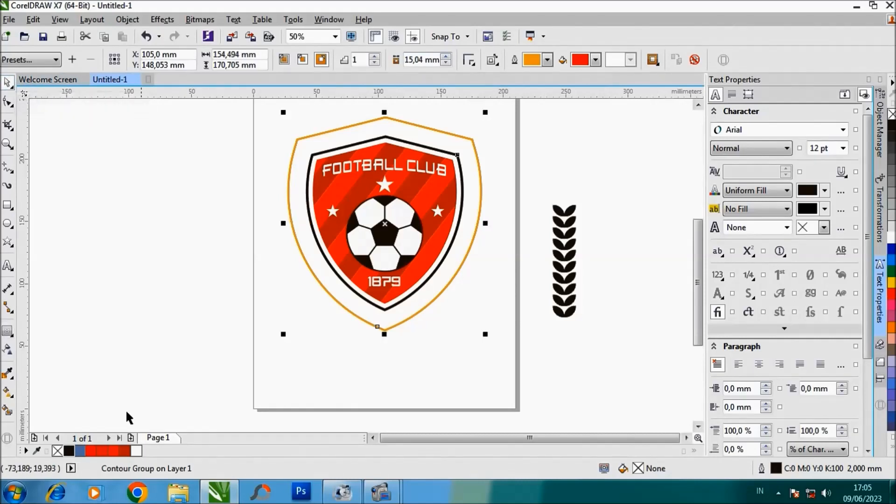
pyautogui.rightClick(71, 450)
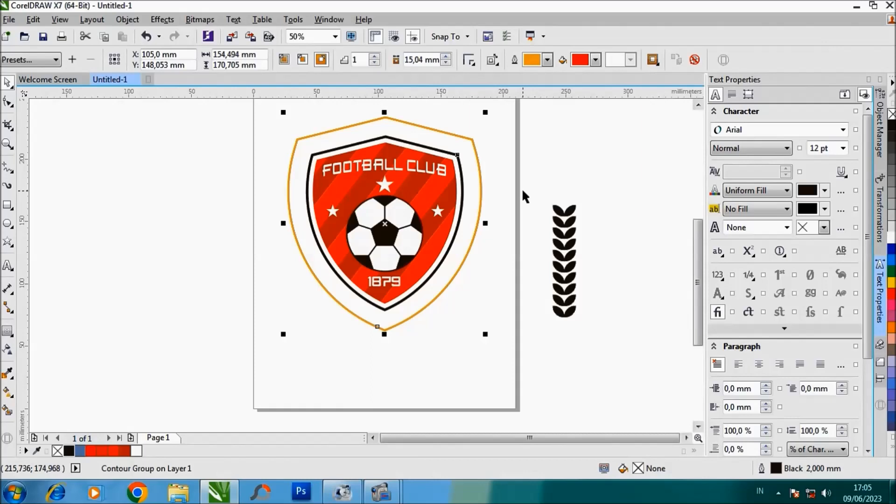
pyautogui.hotkey('ctrl', 'k')
pyautogui.click(481, 200)
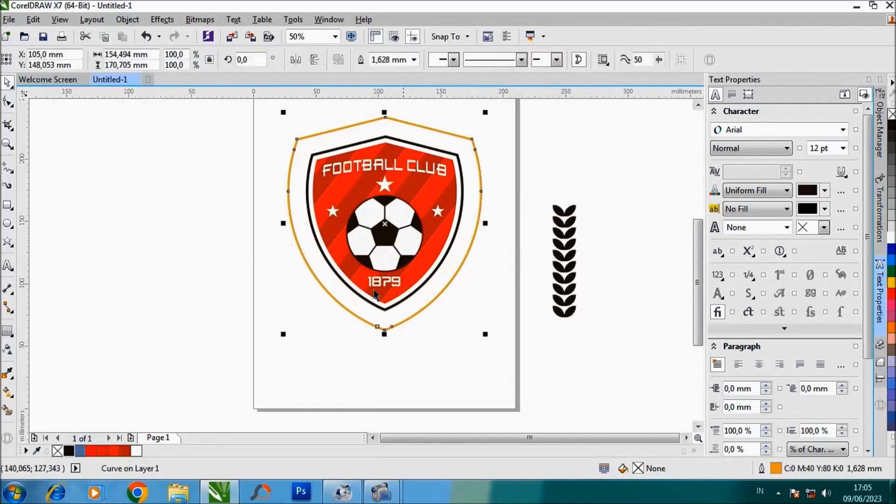
pyautogui.rightClick(68, 450)
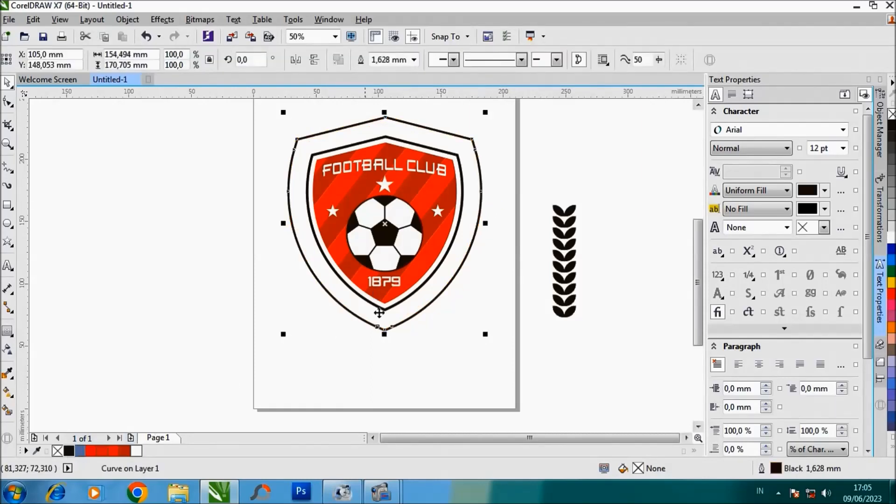
pyautogui.click(496, 274)
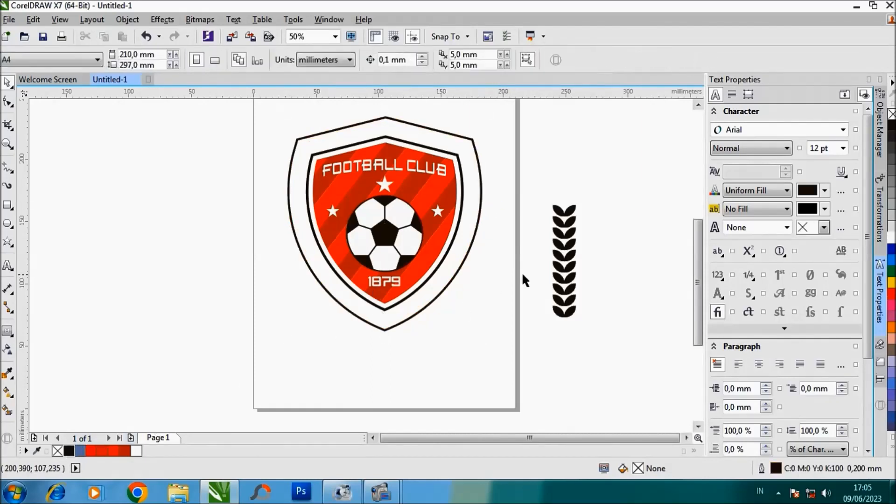
# - Attach the leaf blend to a new path, using the outer shield outline as the path
pyautogui.click(570, 297)
pyautogui.click(489, 59)
pyautogui.click(490, 61)
pyautogui.click(490, 60)
pyautogui.click(492, 61)
pyautogui.click(488, 58)
pyautogui.click(511, 77)
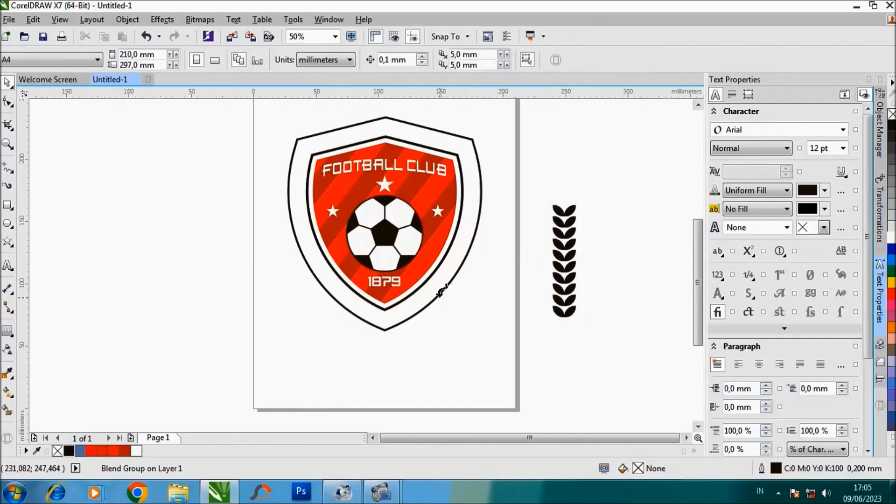
pyautogui.click(443, 289)
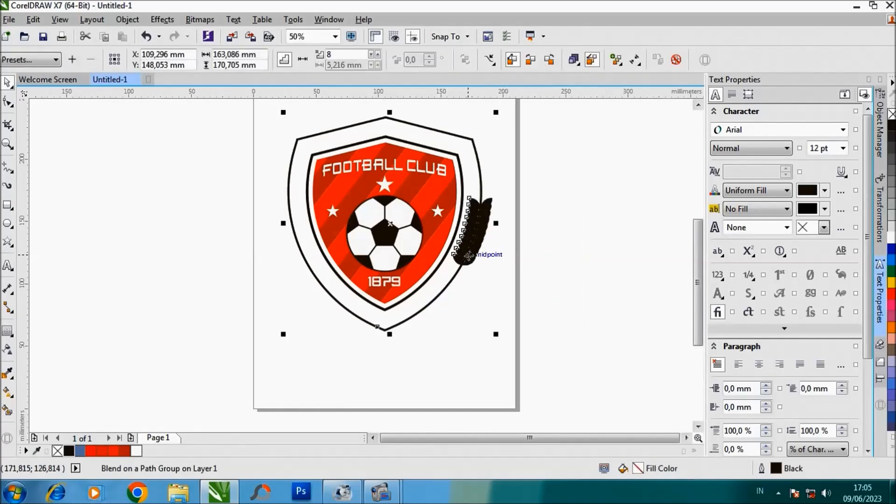
# - Move the blend's lower end leaf pair along the outer outline to near the shield's bottom tip
pyautogui.scroll(2, 469, 255)
pyautogui.click(506, 262)
pyautogui.moveTo(472, 265); pyautogui.dragTo(334, 378)
pyautogui.scroll(-2, 440, 318)
pyautogui.scroll(2, 390, 350)
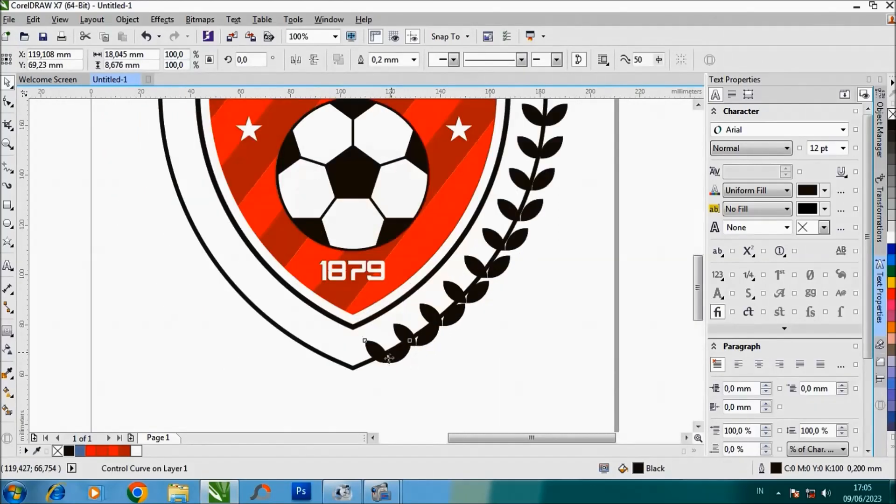
# - Rotate the lower end leaf pair to about 291 degrees and shift it closer to the outline's bottom tip
pyautogui.click(413, 338)
pyautogui.moveTo(416, 369)
pyautogui.mouseDown()
pyautogui.moveTo(402, 372)
pyautogui.moveTo(413, 372)
pyautogui.mouseUp()
pyautogui.scroll(-1, 470, 306)
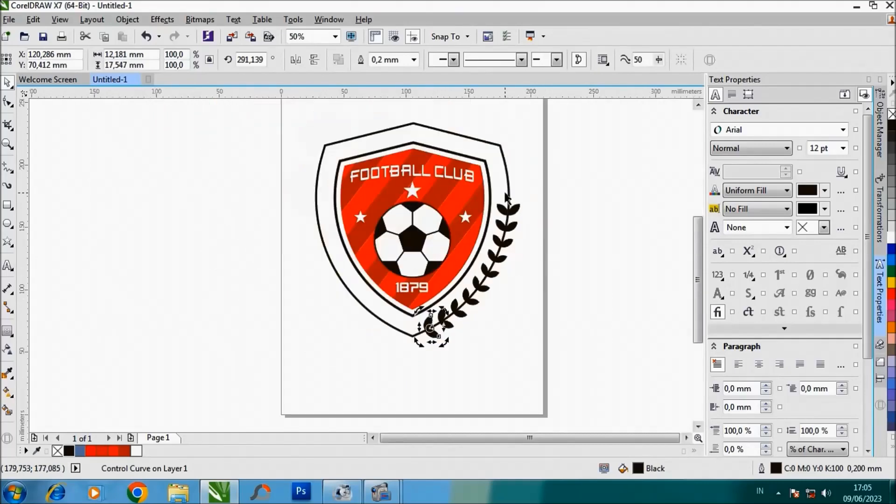
pyautogui.scroll(1, 510, 227)
pyautogui.scroll(-1, 512, 219)
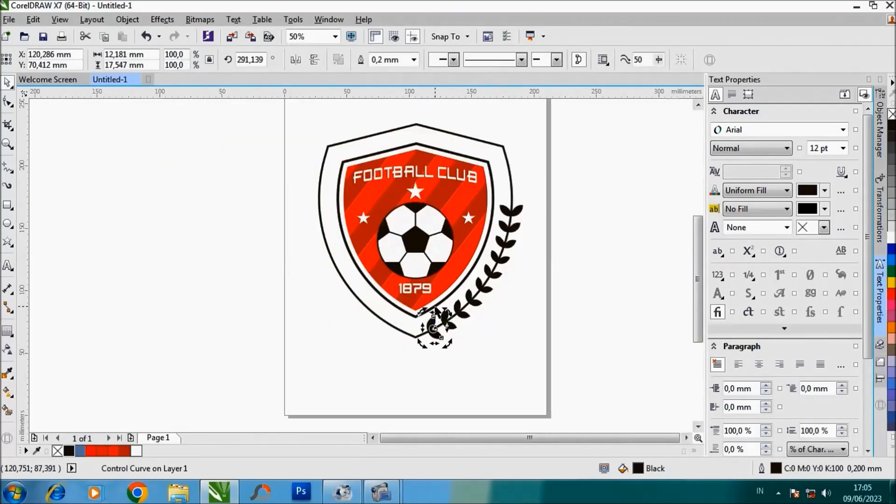
pyautogui.scroll(1, 436, 311)
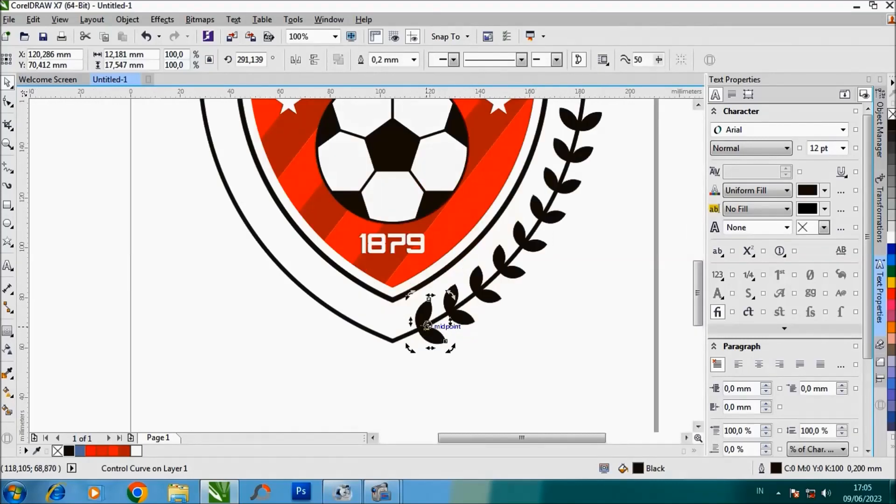
pyautogui.moveTo(407, 334)
pyautogui.mouseDown()
pyautogui.moveTo(433, 320)
pyautogui.moveTo(411, 335)
pyautogui.moveTo(415, 329)
pyautogui.mouseUp()
pyautogui.click(430, 324)
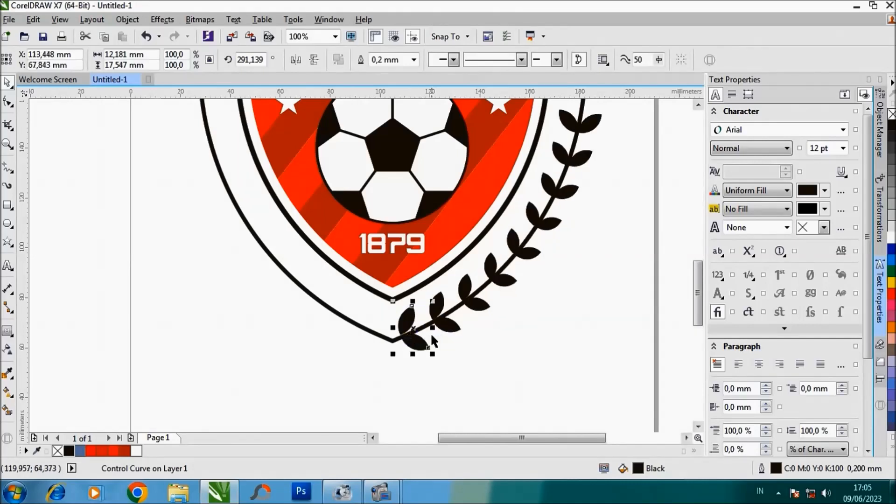
# - Set the number of steps in the leaf blend on the path to 14
pyautogui.scroll(-2, 482, 308)
pyautogui.click(505, 265)
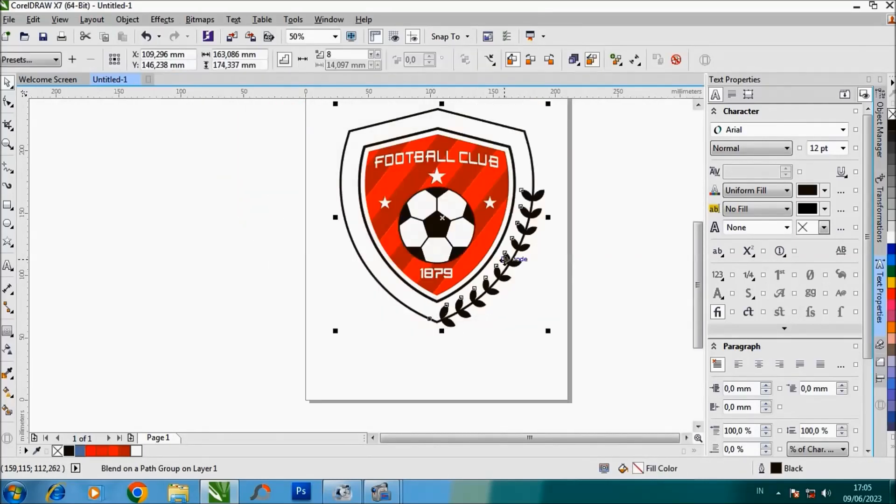
pyautogui.click(377, 54)
pyautogui.click(377, 54)
pyautogui.click(377, 54)
pyautogui.click(377, 54)
pyautogui.click(377, 54)
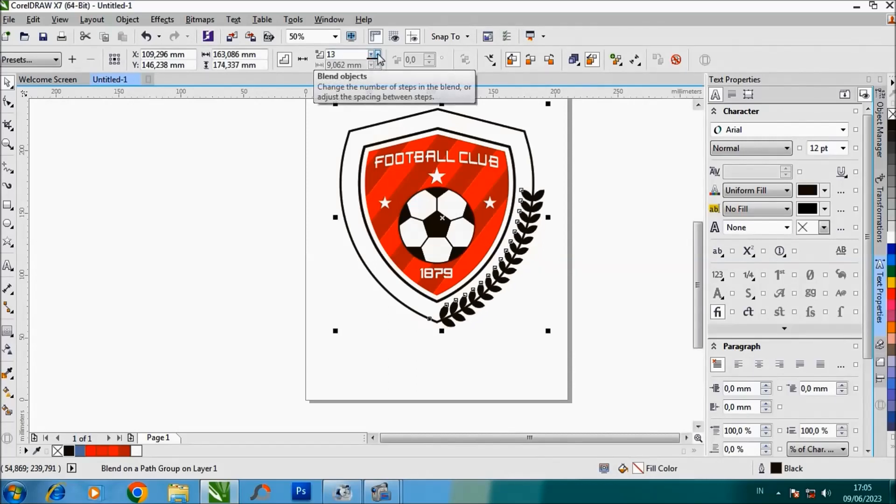
pyautogui.click(377, 54)
pyautogui.click(572, 237)
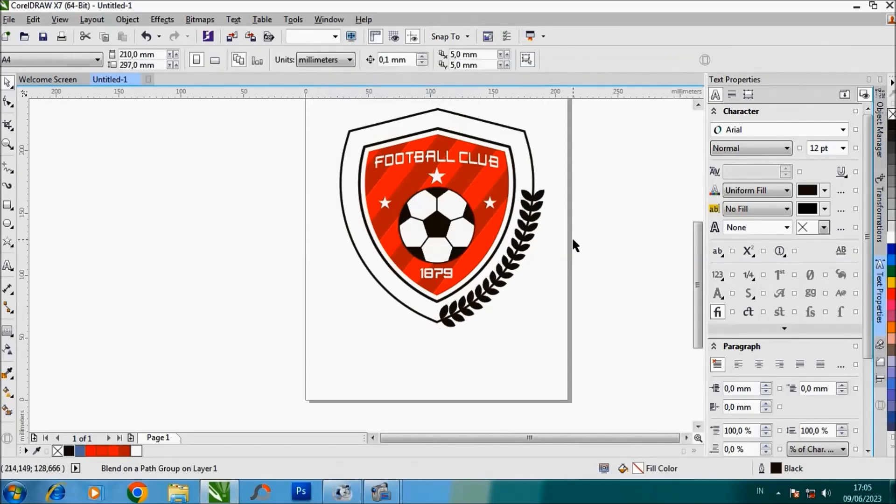
pyautogui.scroll(2, 555, 236)
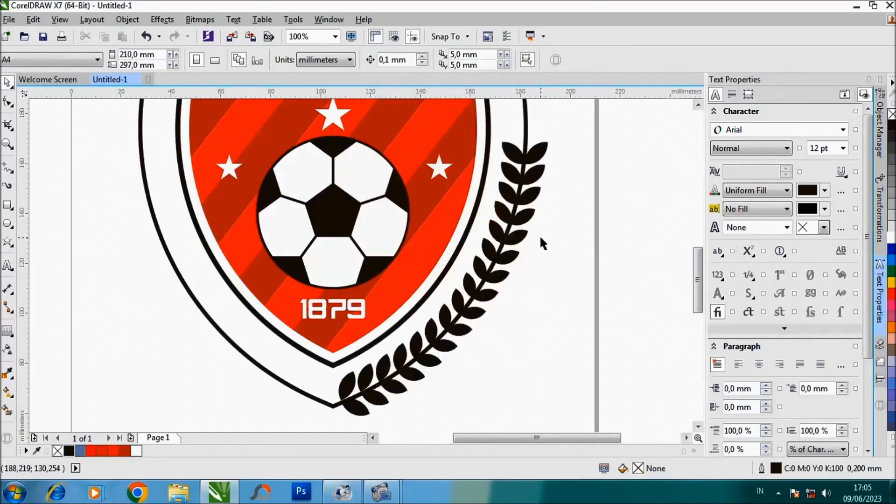
pyautogui.scroll(-2, 539, 234)
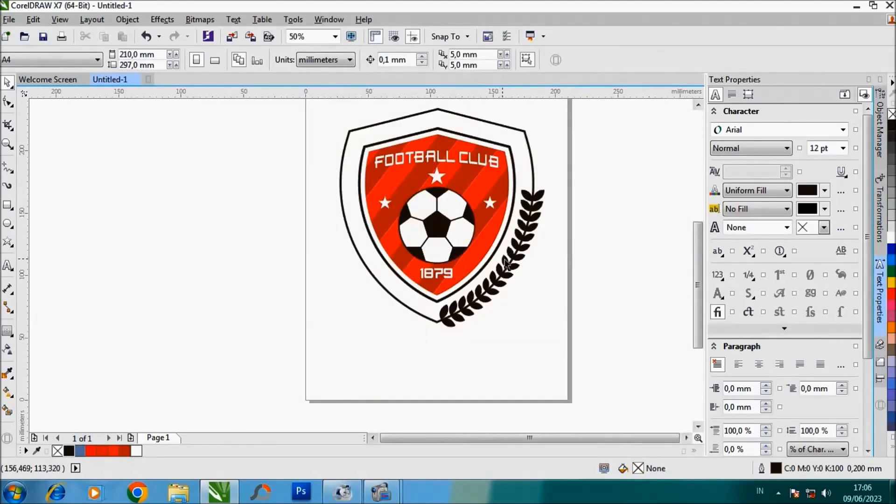
# - Break the leaf blend apart from its path and delete the outer shield outline
pyautogui.click(529, 159)
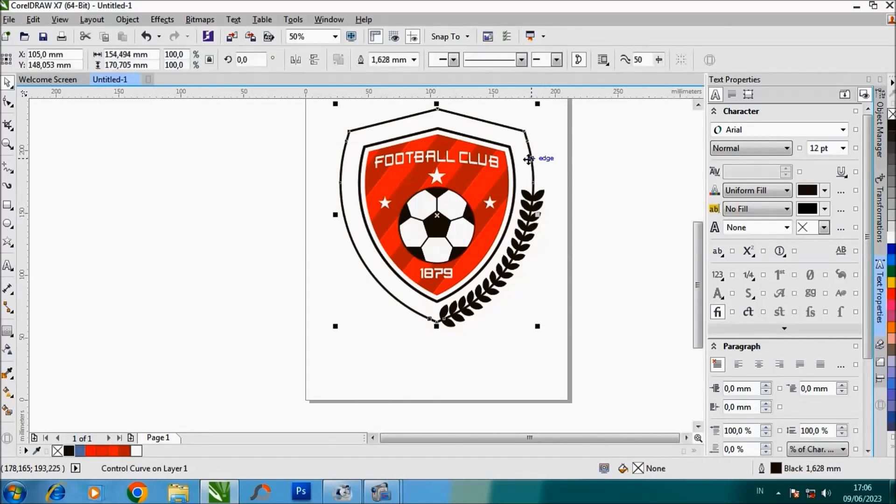
pyautogui.click(531, 181)
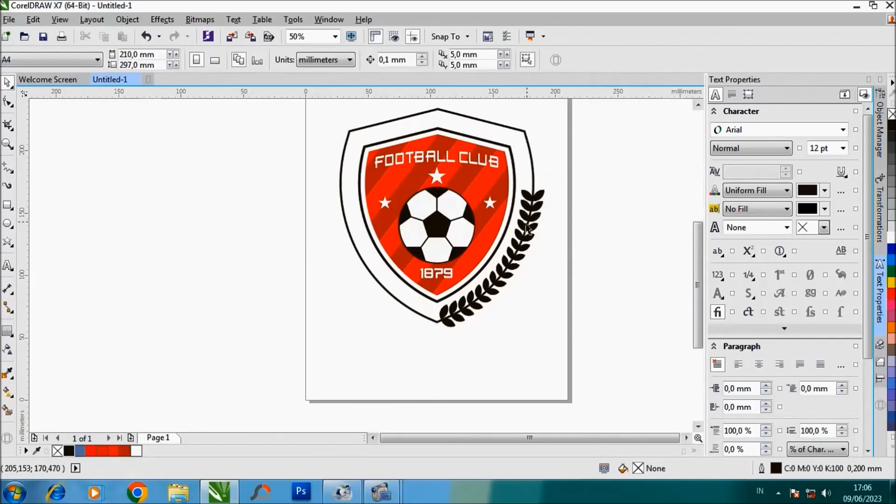
pyautogui.click(526, 227)
pyautogui.hotkey('ctrl', 'k')
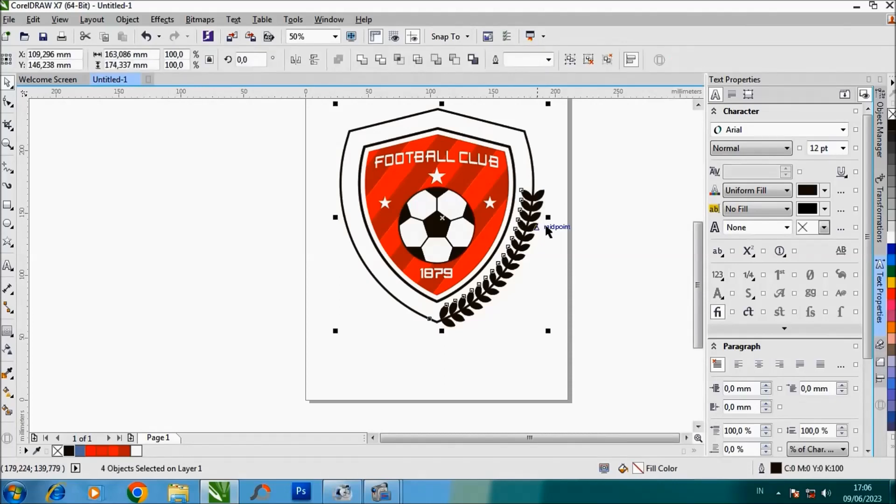
pyautogui.click(562, 226)
pyautogui.click(525, 144)
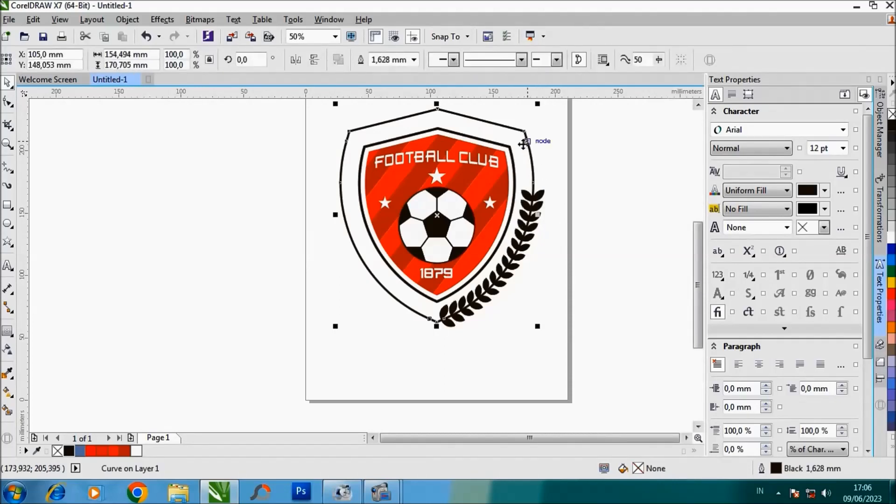
pyautogui.press('Delete')
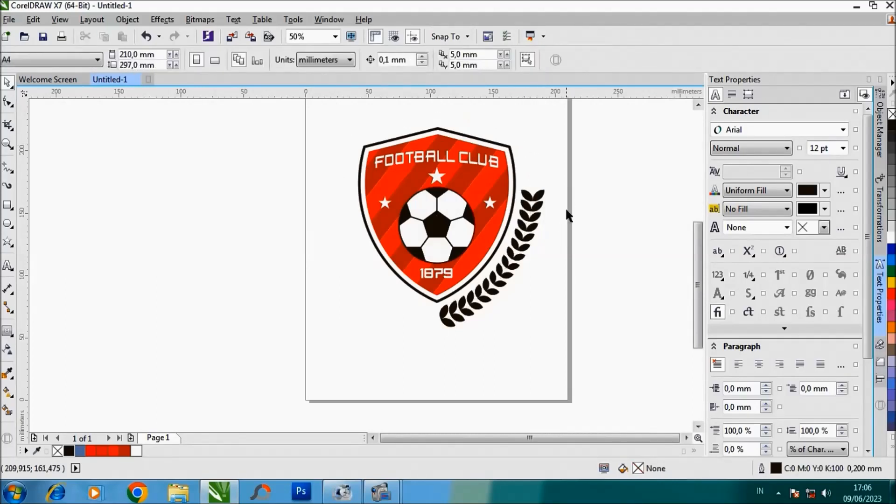
# - Group the middle leaves with the separate leaf pairs at the branch's lower and upper ends
pyautogui.scroll(2, 543, 197)
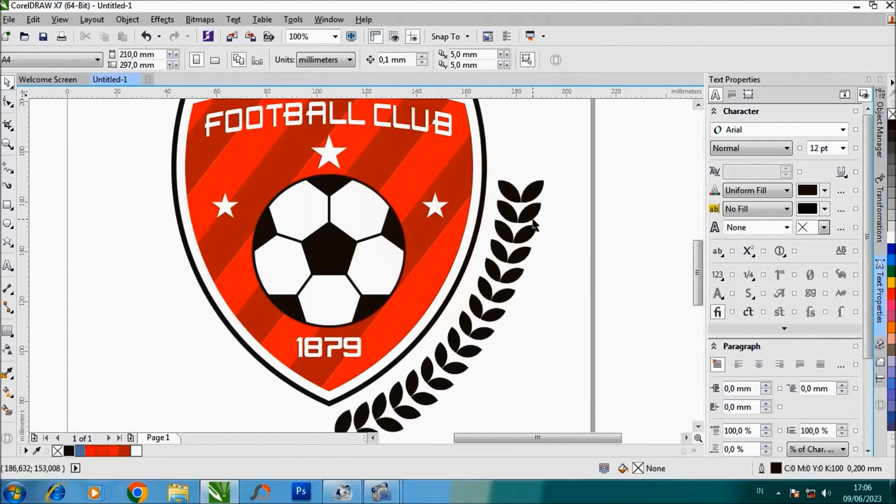
pyautogui.click(534, 219)
pyautogui.scroll(-1, 540, 189)
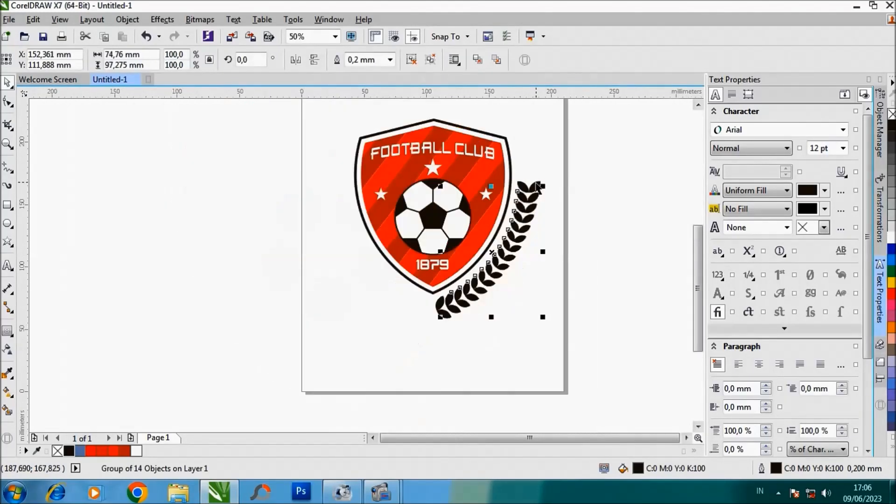
pyautogui.scroll(1, 473, 309)
pyautogui.keyDown('shift'); pyautogui.click(428, 326); pyautogui.keyUp('shift')
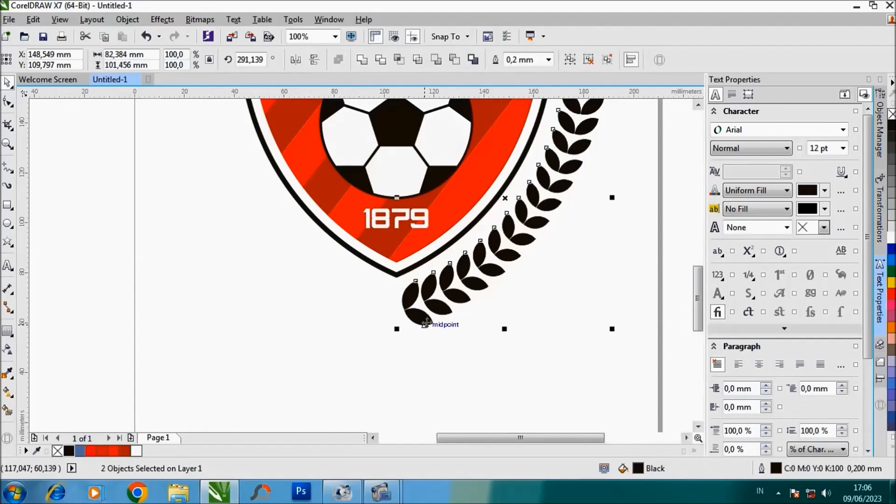
pyautogui.scroll(-1, 428, 327)
pyautogui.scroll(1, 507, 176)
pyautogui.keyDown('shift'); pyautogui.click(519, 220); pyautogui.keyUp('shift')
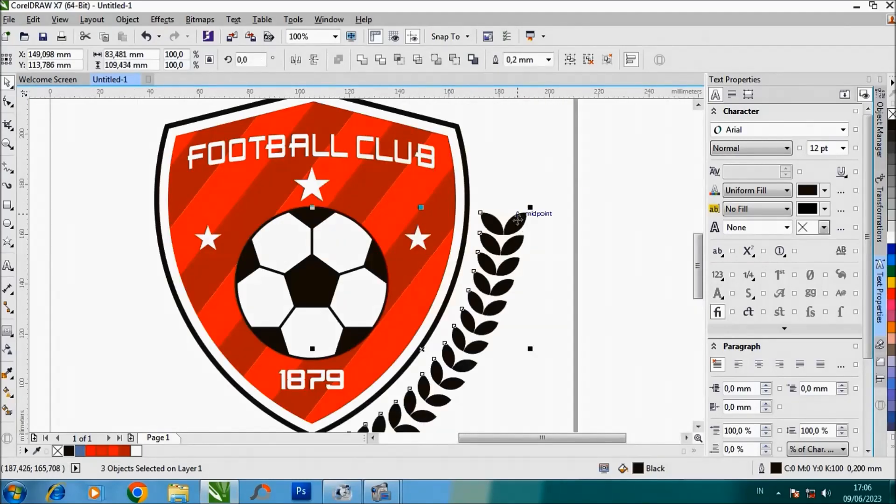
pyautogui.hotkey('ctrl', 'g')
pyautogui.scroll(-1, 518, 219)
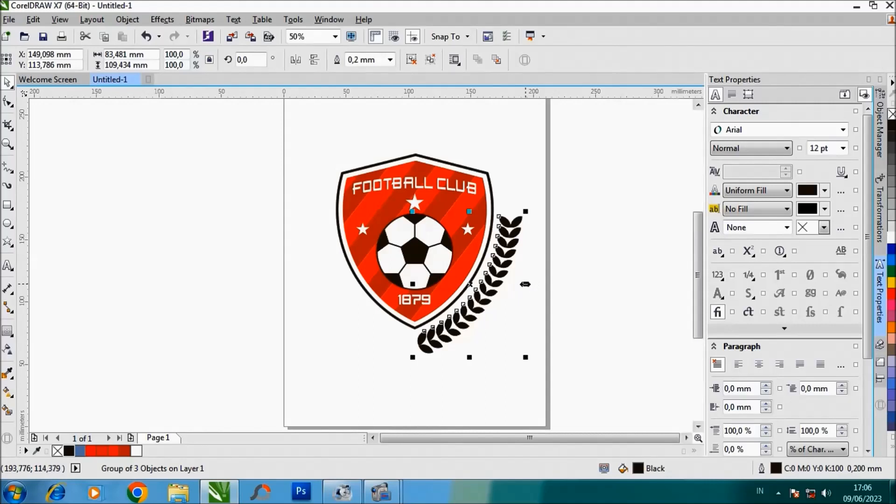
# - Duplicate the grouped leaf branch to the left of its original and mirror the copy horizontally
pyautogui.hotkey('ctrl', 'd')
pyautogui.moveTo(476, 279); pyautogui.dragTo(340, 292)
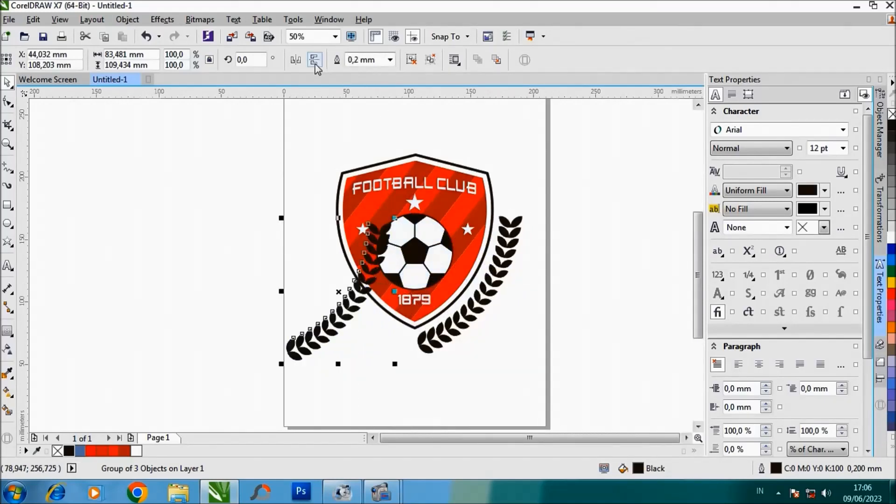
pyautogui.click(297, 59)
# - Move the mirrored branch closer to the shield's left edge, symmetrical to the right branch
pyautogui.scroll(1, 378, 336)
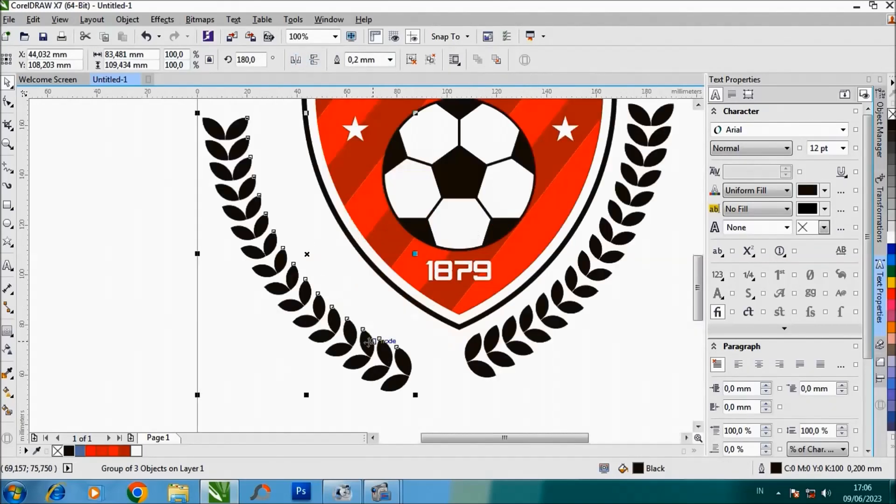
pyautogui.moveTo(378, 337); pyautogui.dragTo(402, 333)
pyautogui.keyDown('shift'); pyautogui.click(484, 366); pyautogui.keyUp('shift')
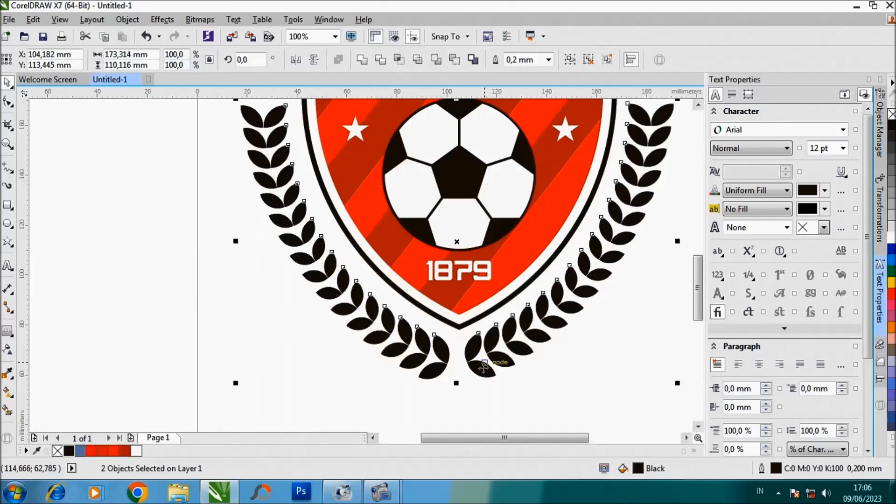
pyautogui.click(575, 355)
pyautogui.scroll(-1, 473, 343)
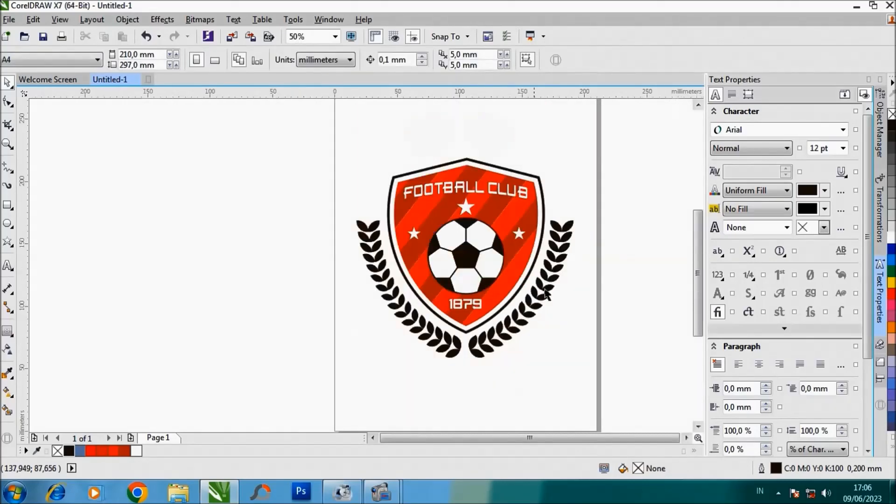
pyautogui.scroll(1, 551, 285)
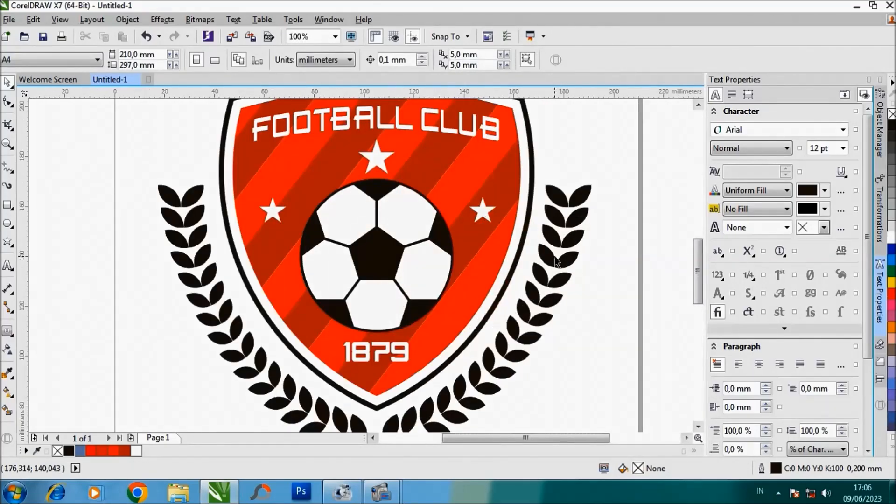
pyautogui.scroll(-1, 556, 261)
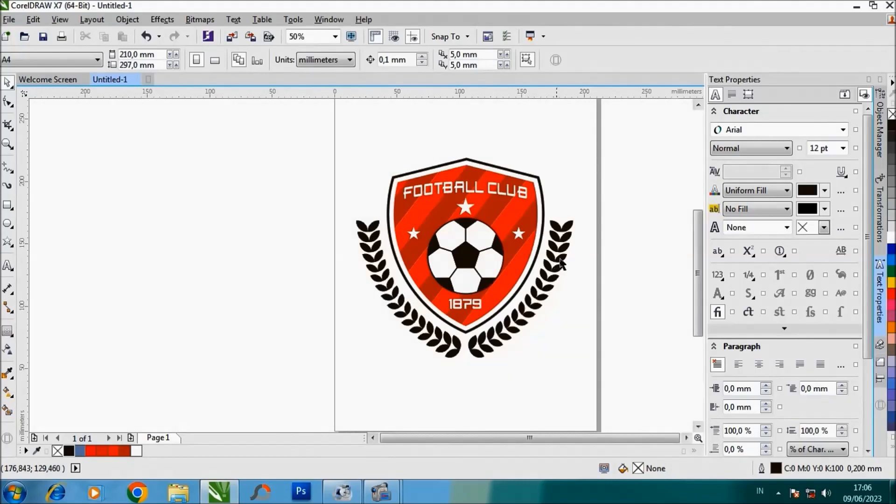
# - Create a separate leaf shape from the left branch's uppermost inner leaf with Smart Fill and colour it black
pyautogui.scroll(2, 374, 209)
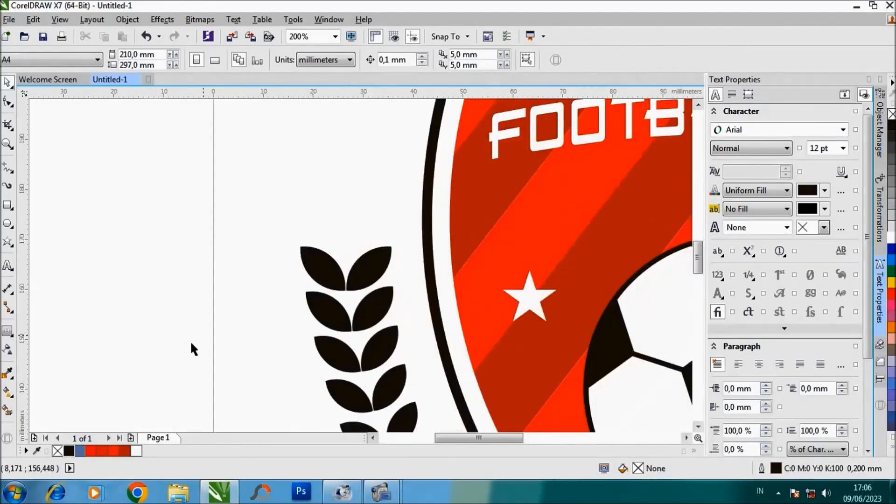
pyautogui.click(8, 411)
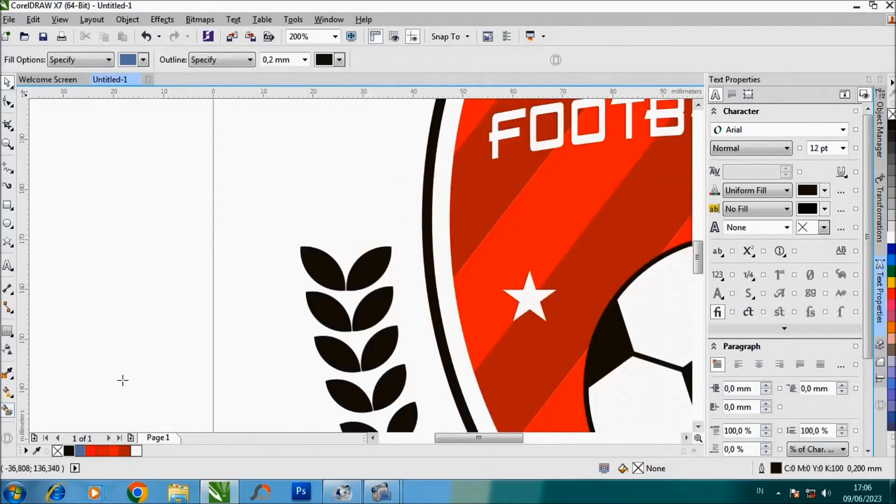
pyautogui.click(373, 262)
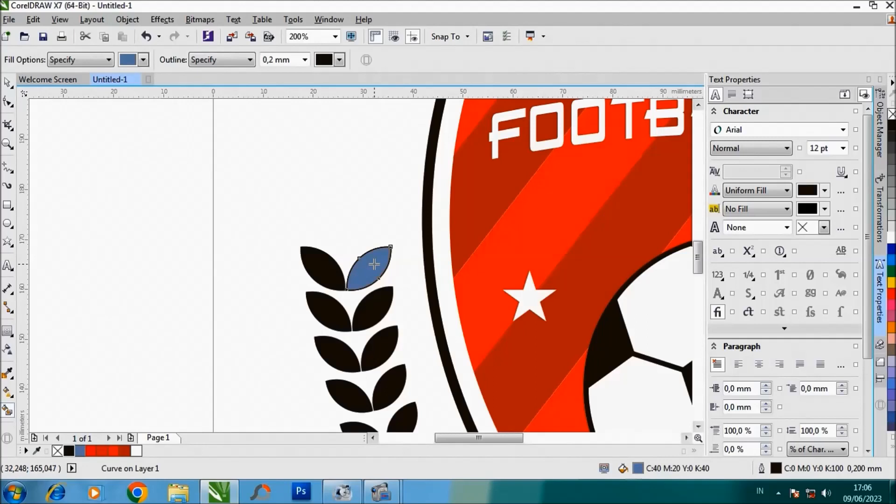
pyautogui.click(8, 83)
pyautogui.click(69, 451)
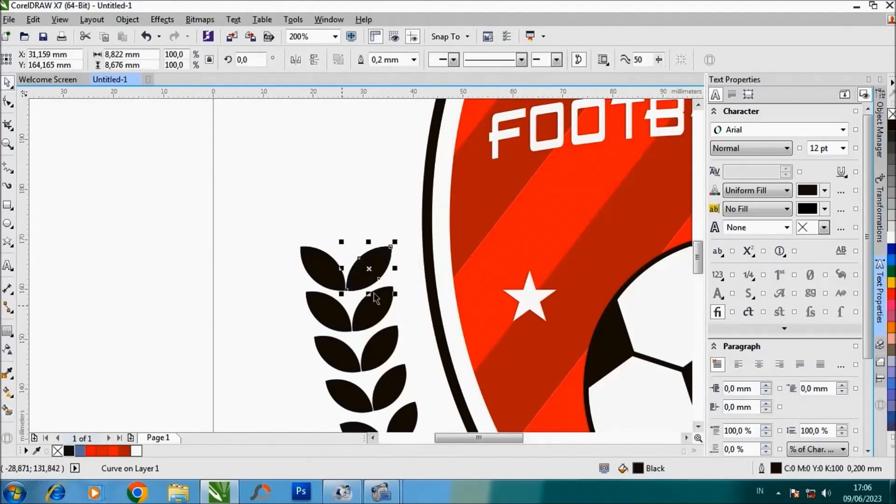
# - Move the new leaf above the left branch's top pair and rotate it about 47 degrees to point upward as the tip
pyautogui.moveTo(369, 268); pyautogui.dragTo(355, 226)
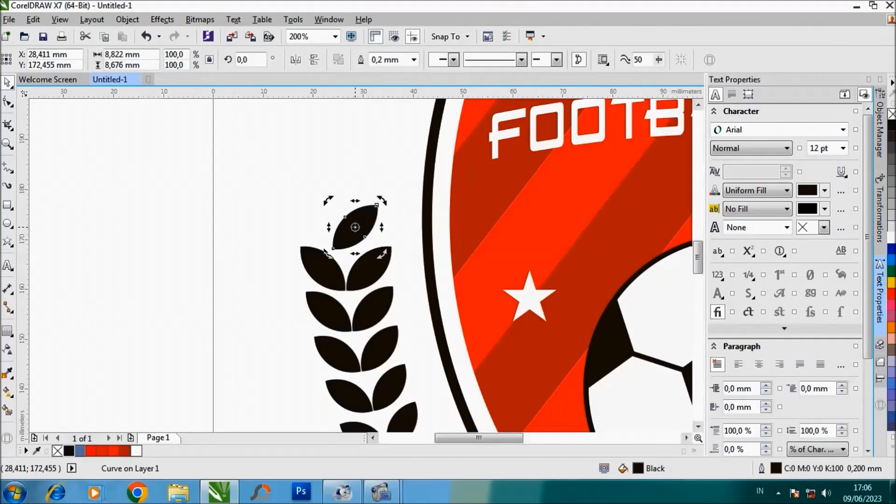
pyautogui.scroll(1, 373, 200)
pyautogui.moveTo(393, 200); pyautogui.dragTo(327, 233)
pyautogui.click(377, 206)
pyautogui.click(326, 233)
pyautogui.moveTo(353, 189); pyautogui.dragTo(346, 184)
pyautogui.moveTo(336, 239); pyautogui.dragTo(334, 246)
# - Copy the upright tip leaf onto the upper end of the right branch
pyautogui.scroll(-5, 357, 232)
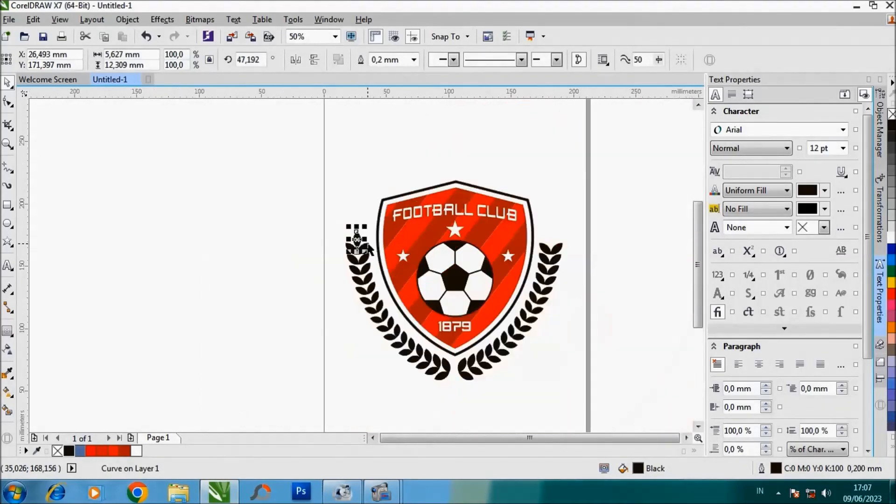
pyautogui.moveTo(357, 238); pyautogui.dragTo(474, 268)
pyautogui.scroll(4, 552, 239)
pyautogui.scroll(-1, 474, 268)
pyautogui.click(537, 251)
pyautogui.scroll(-1, 543, 250)
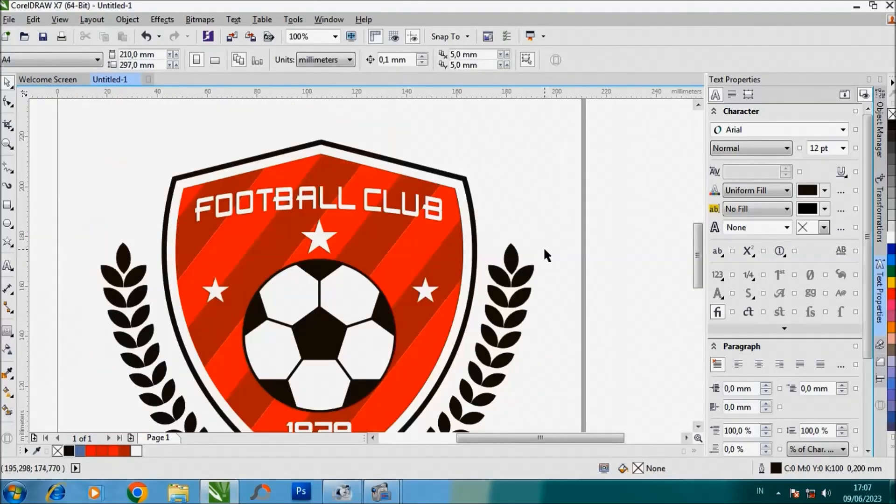
pyautogui.scroll(-1, 544, 245)
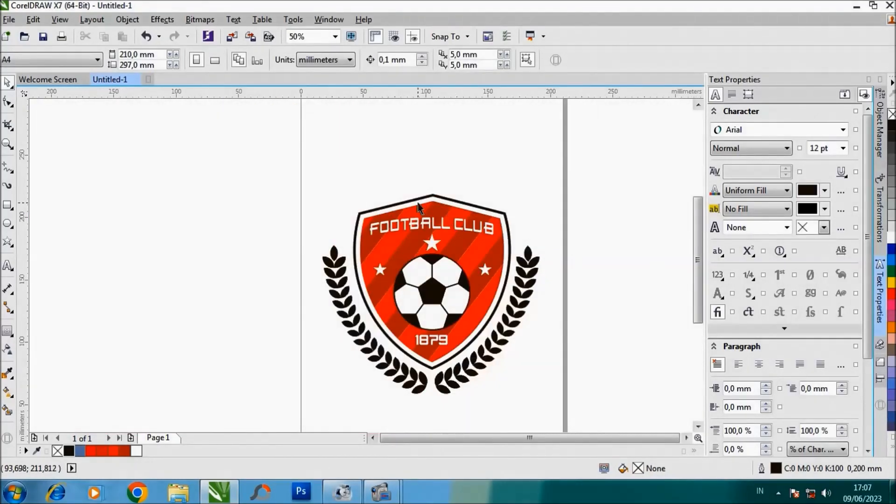
# - Group all the shield and leaf branch objects into one emblem and fit it in the view
pyautogui.scroll(-1, 382, 186)
pyautogui.moveTo(344, 180); pyautogui.dragTo(531, 305)
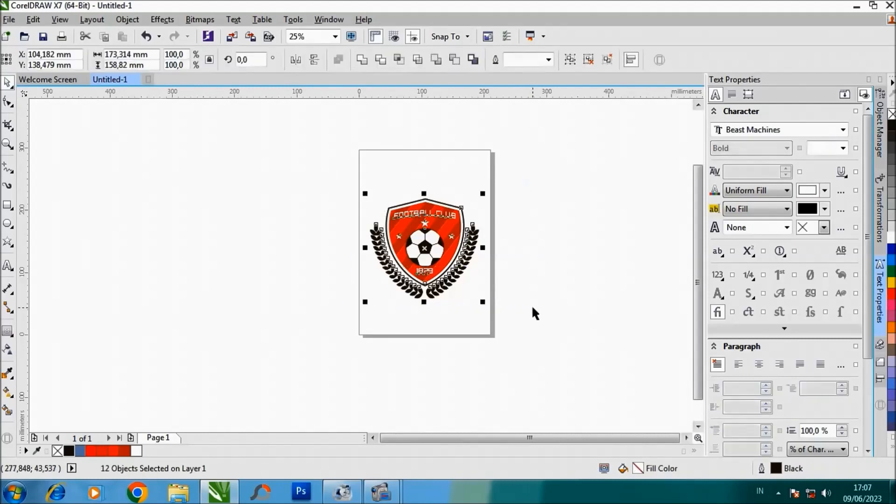
pyautogui.hotkey('ctrl', 'g')
pyautogui.click(528, 302)
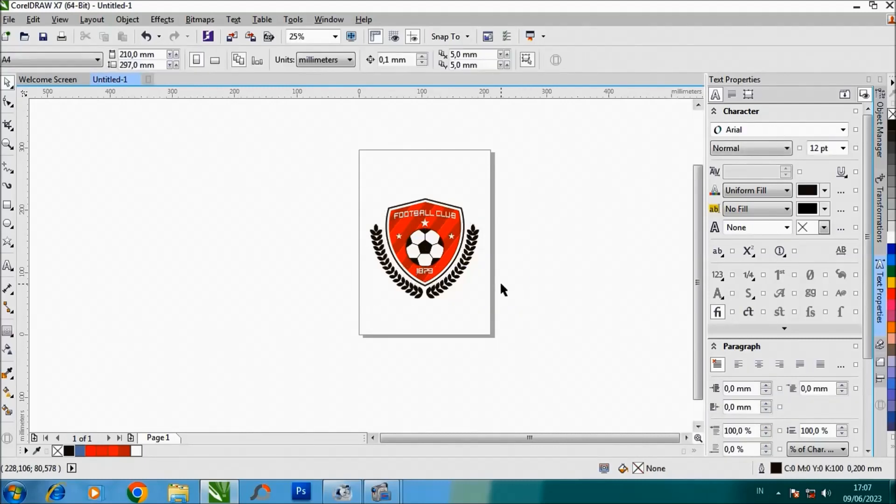
pyautogui.press('F4')
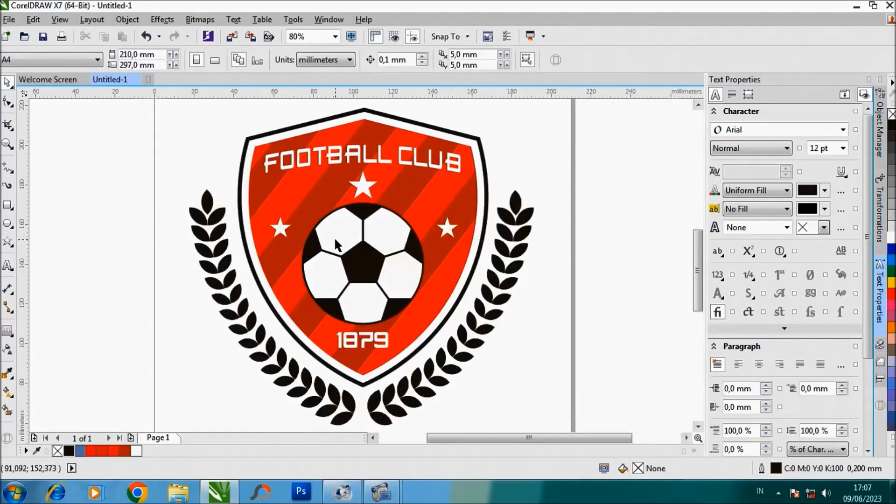